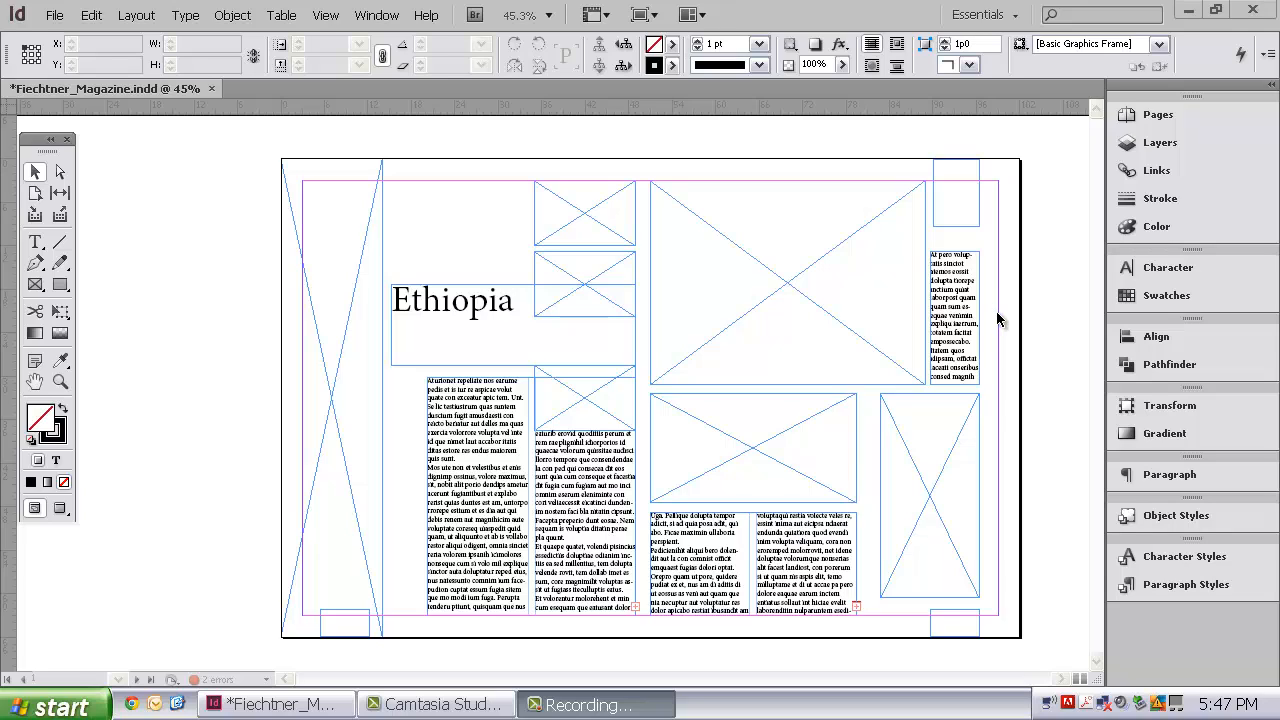
Step: Select the text frame group together with the group of small corner frames and lock both in position
click(479, 304)
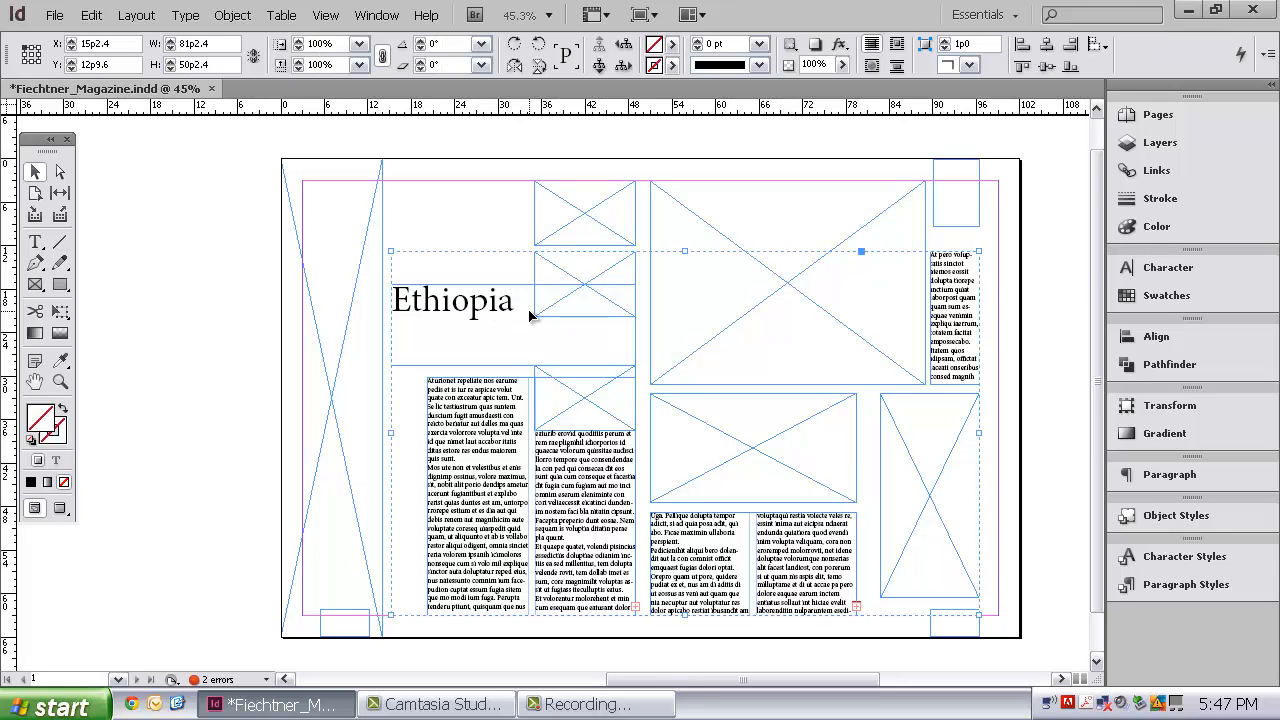
click(980, 228)
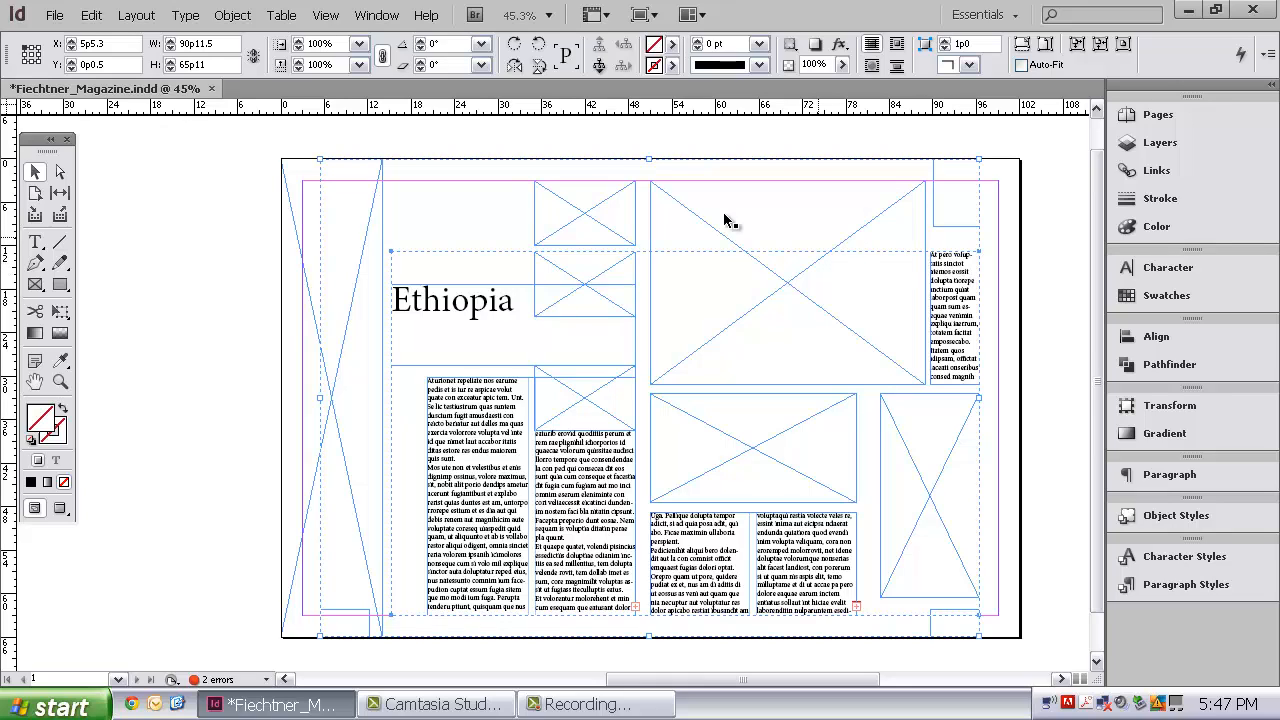
click(234, 16)
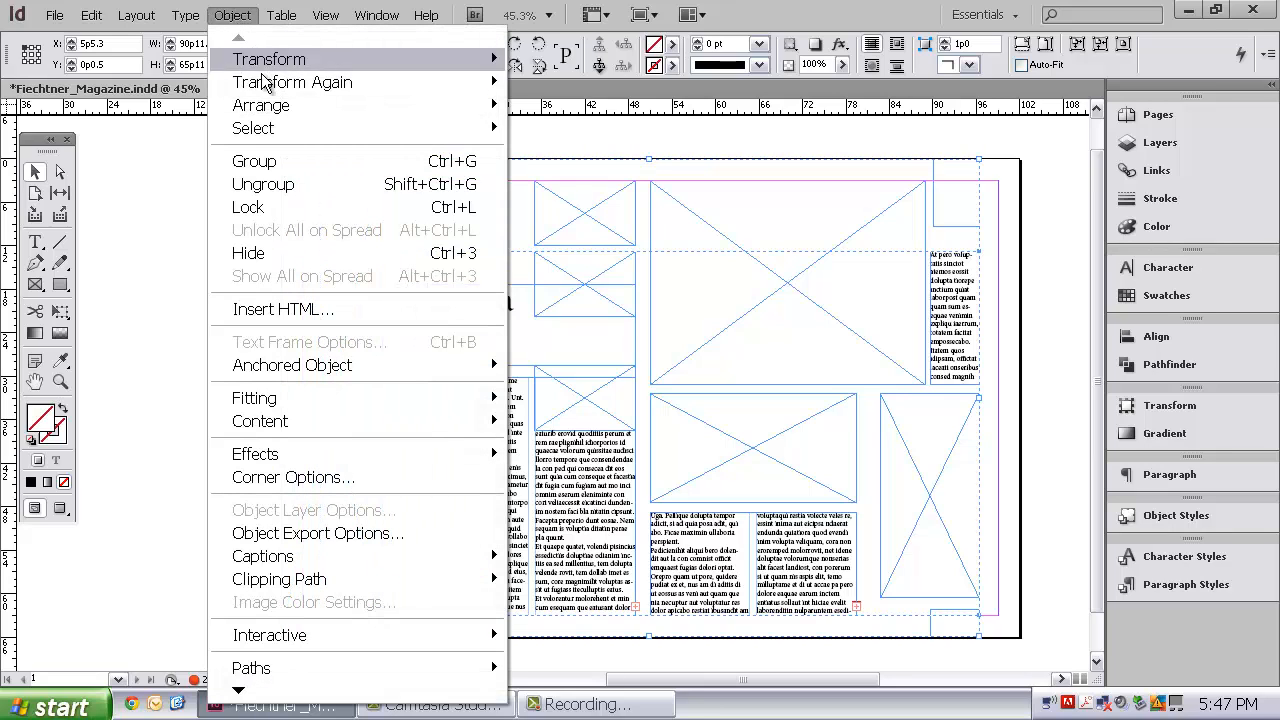
click(296, 209)
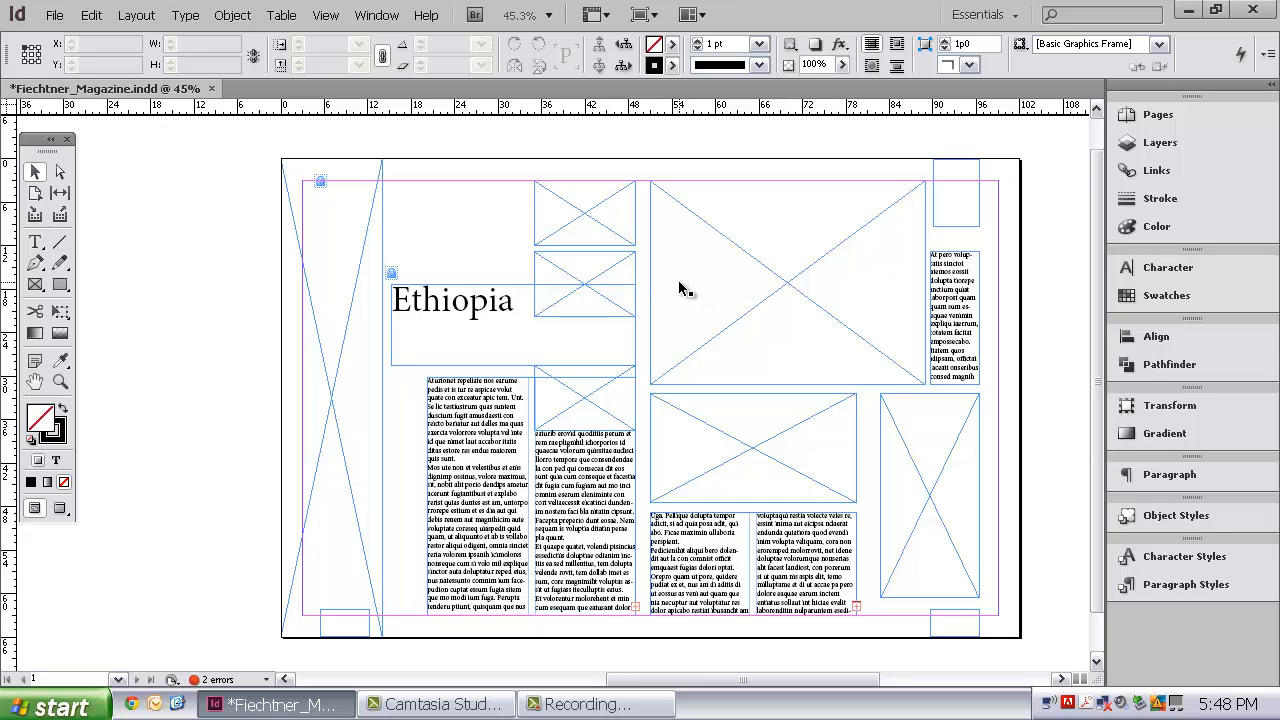
Step: Ungroup the picture frames so each can be selected individually, and clear the selection
click(354, 300)
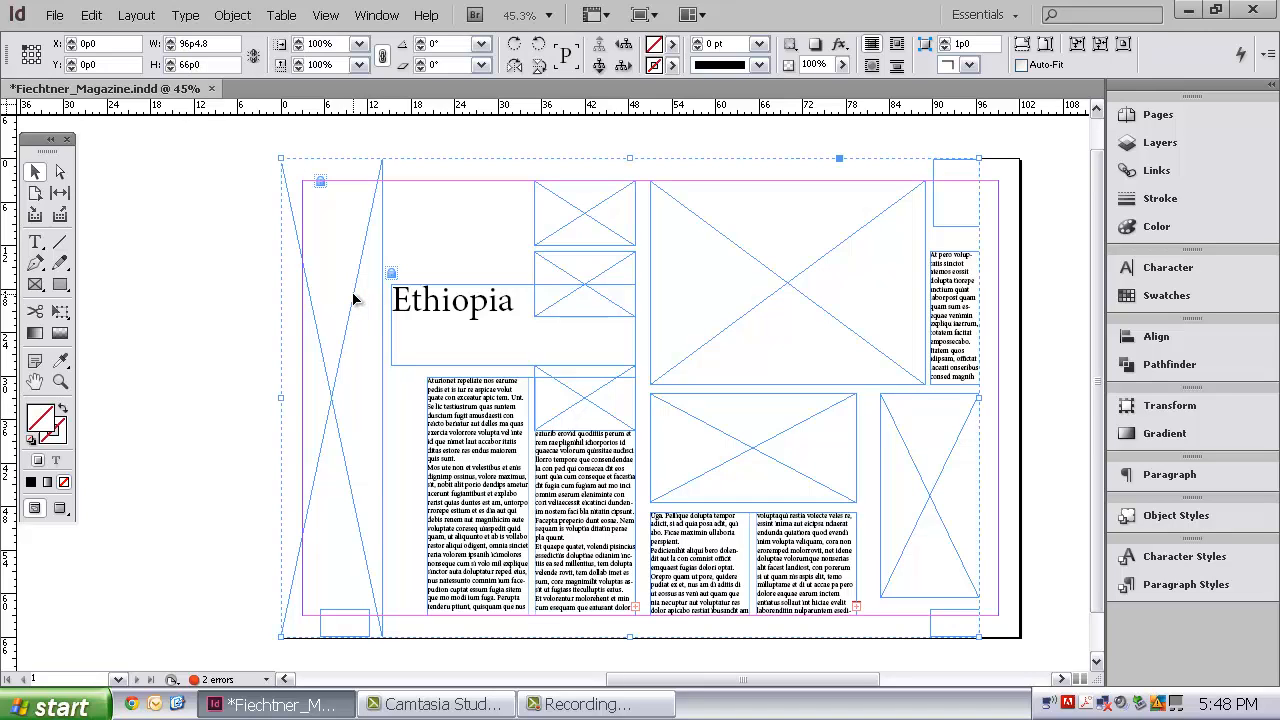
right_click(354, 300)
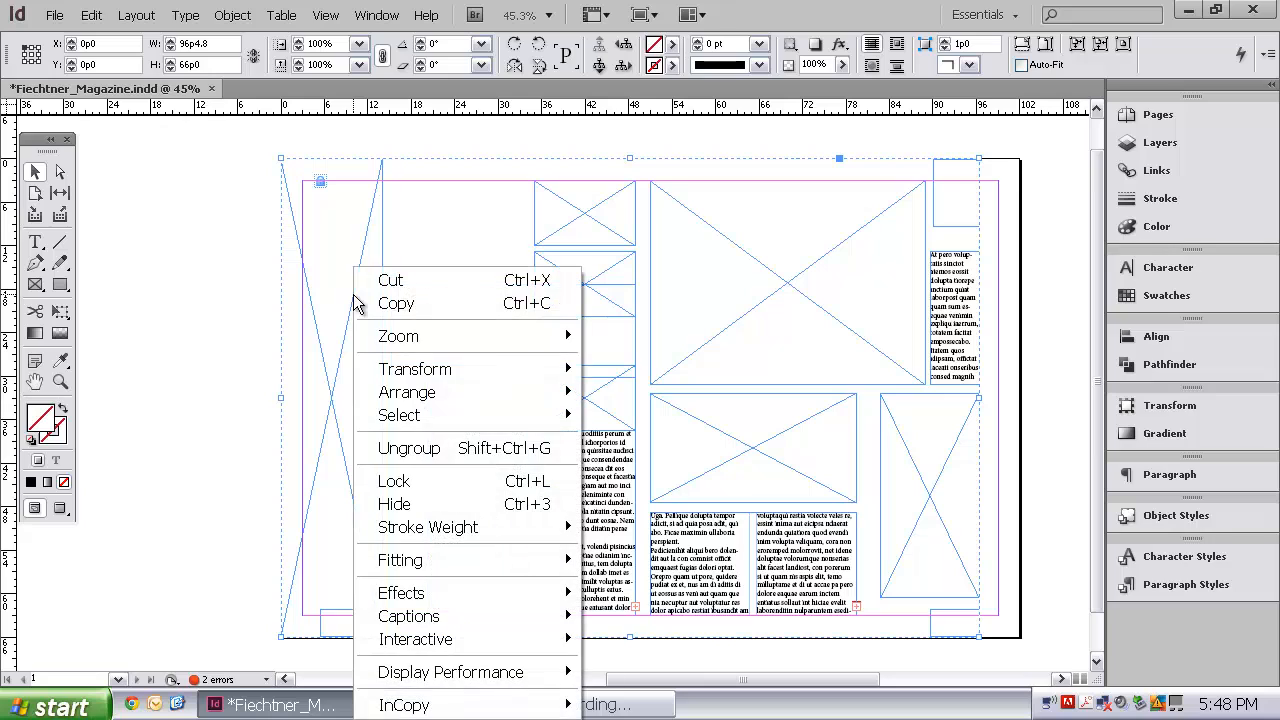
click(412, 449)
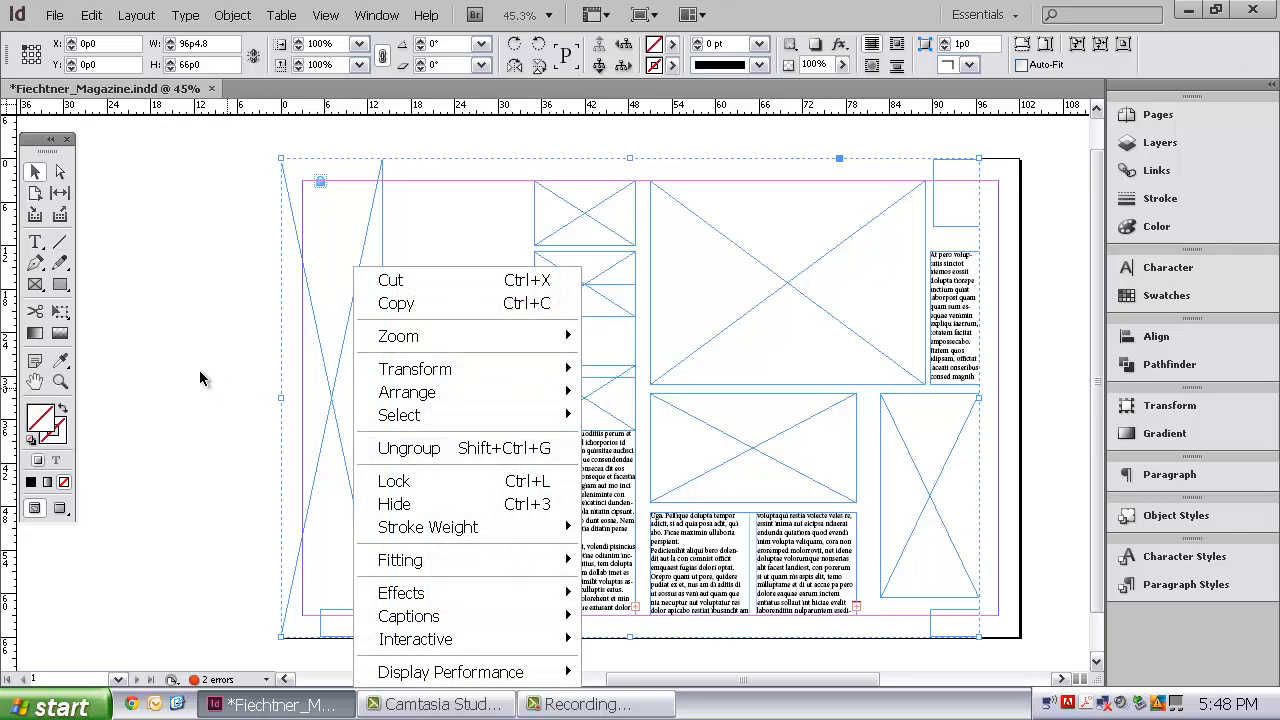
click(193, 293)
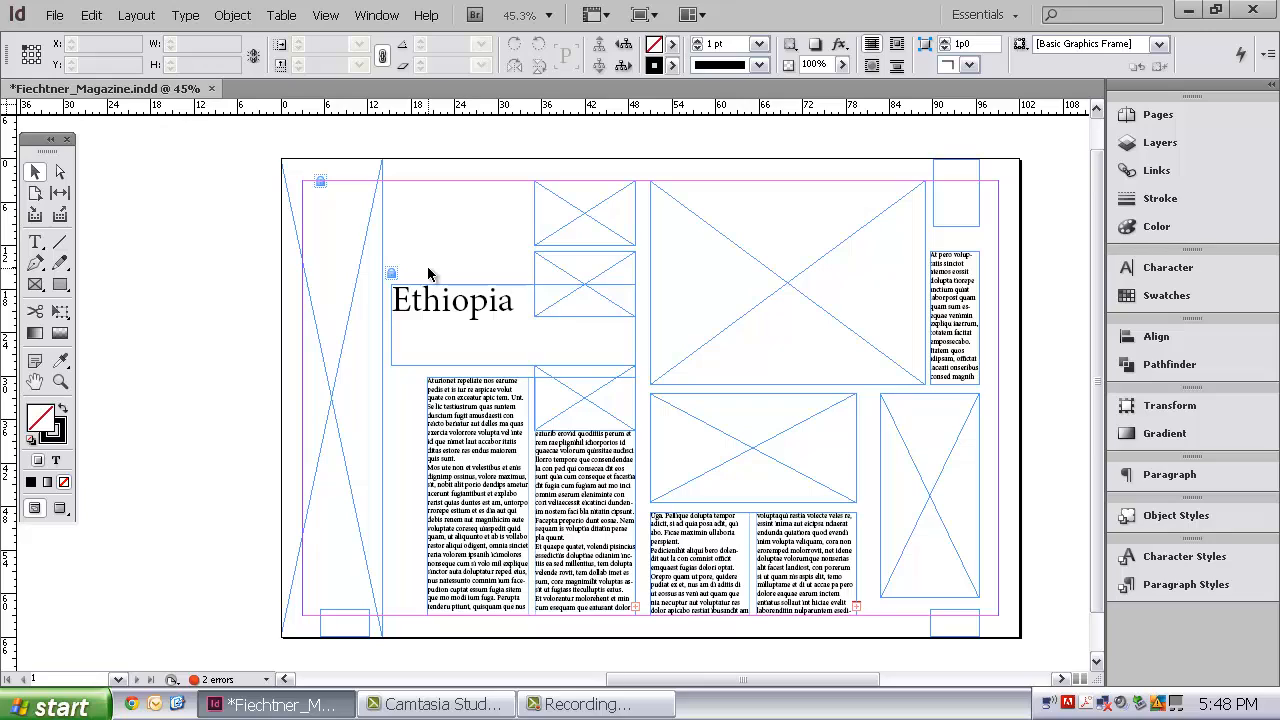
Step: Start placing a file into the tall picture frame at the page's left edge and browse to the Tutorial folder inside Project 1
click(382, 227)
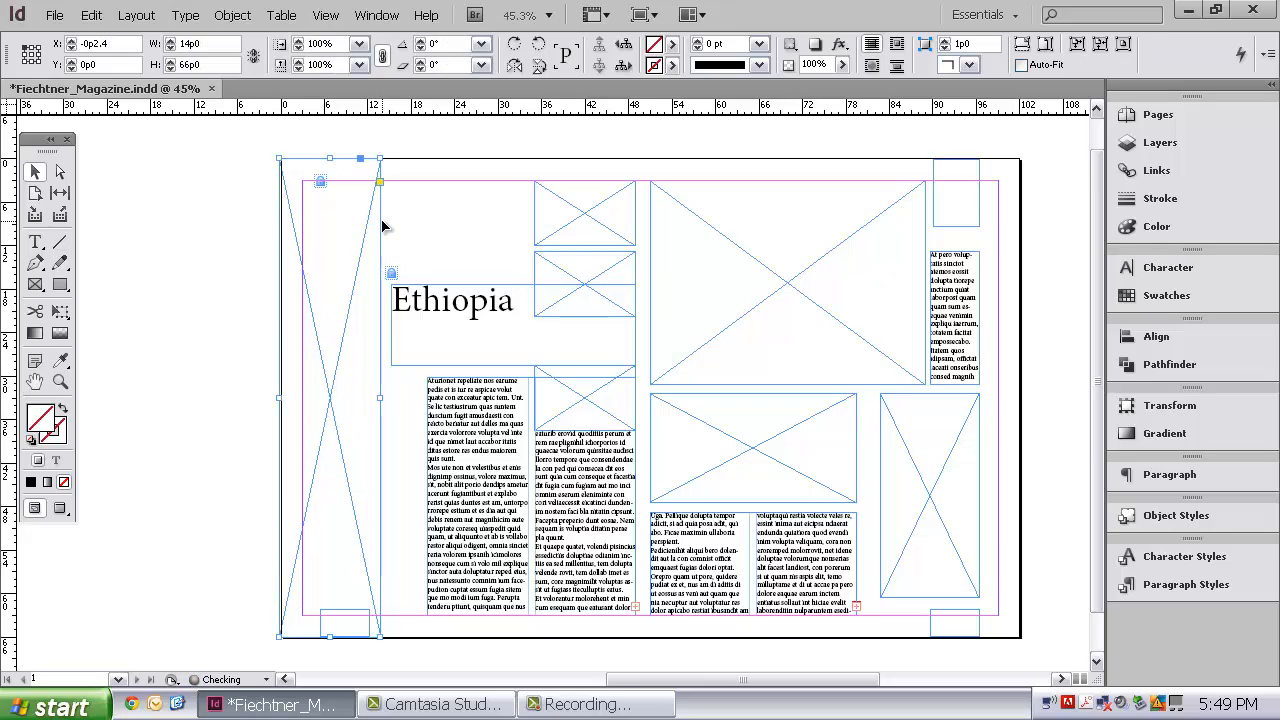
key(ctrl+z)
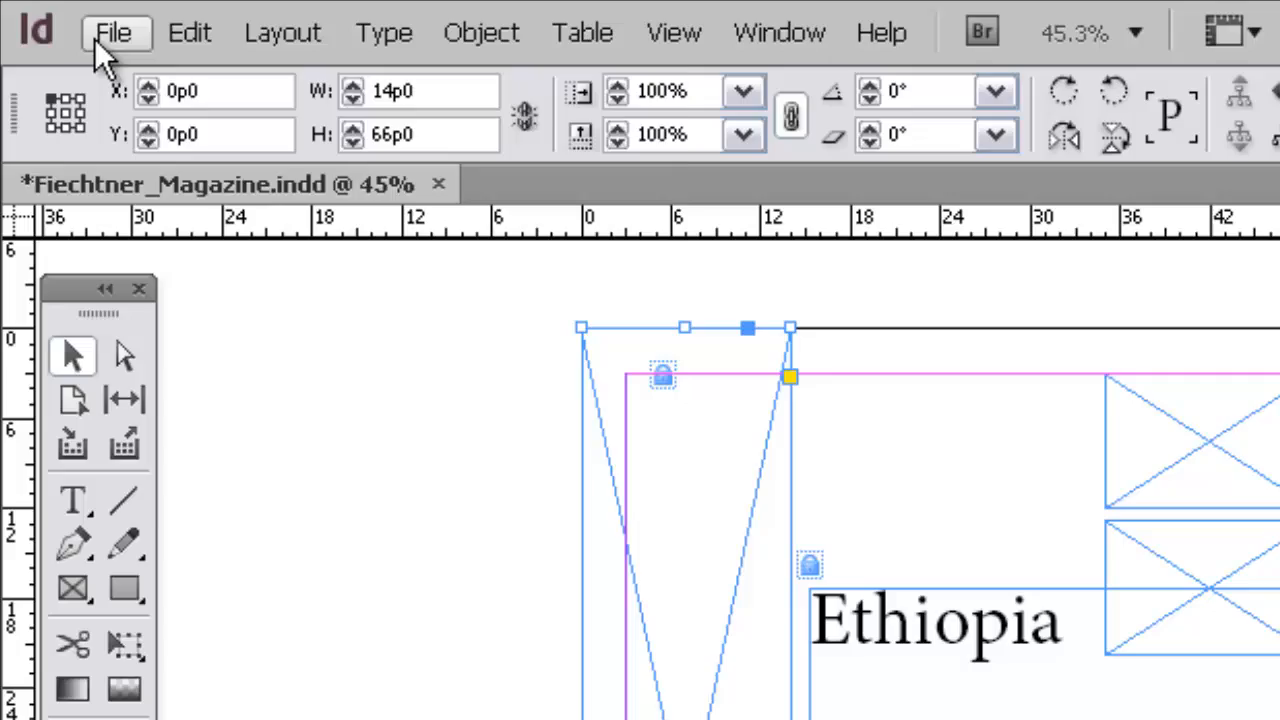
click(86, 31)
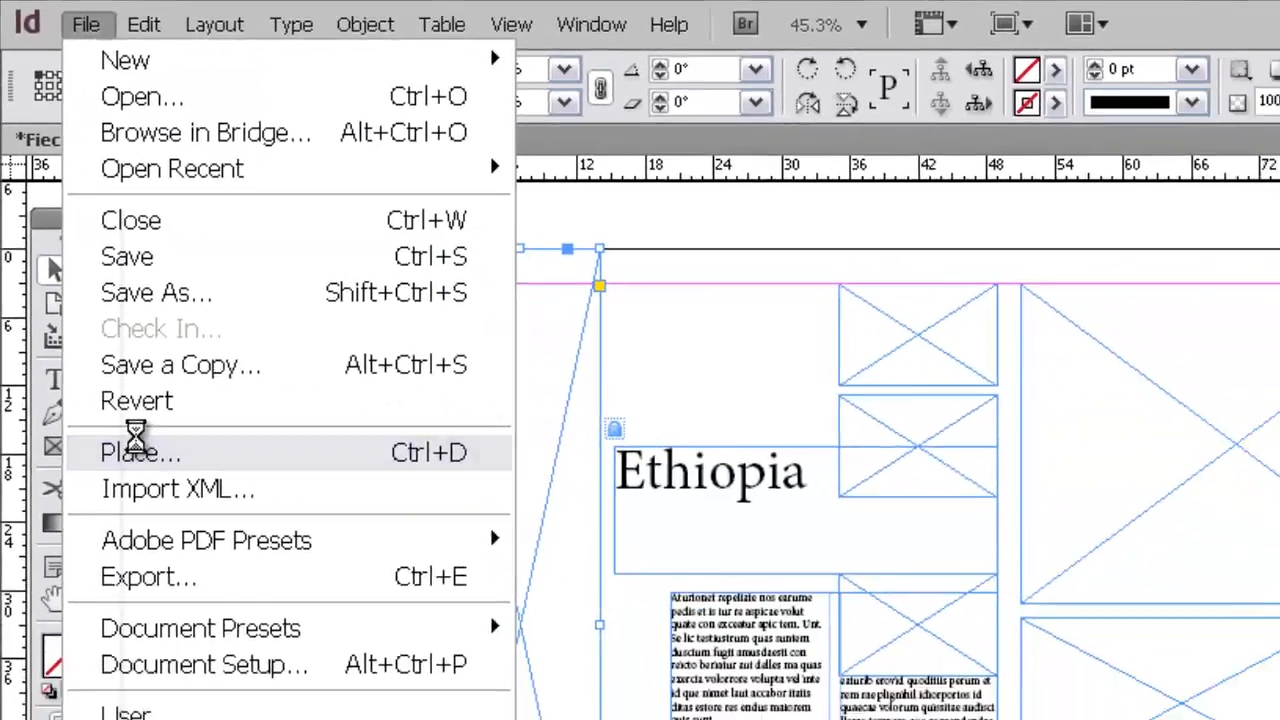
click(210, 597)
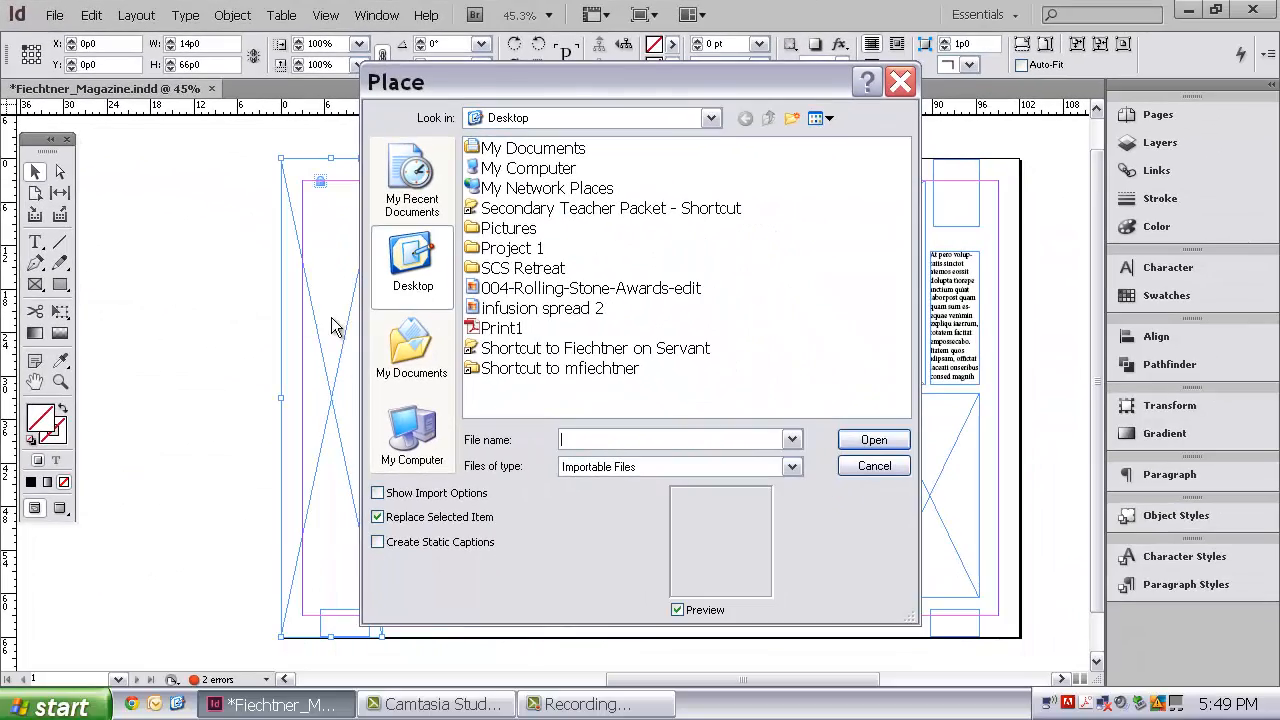
click(511, 256)
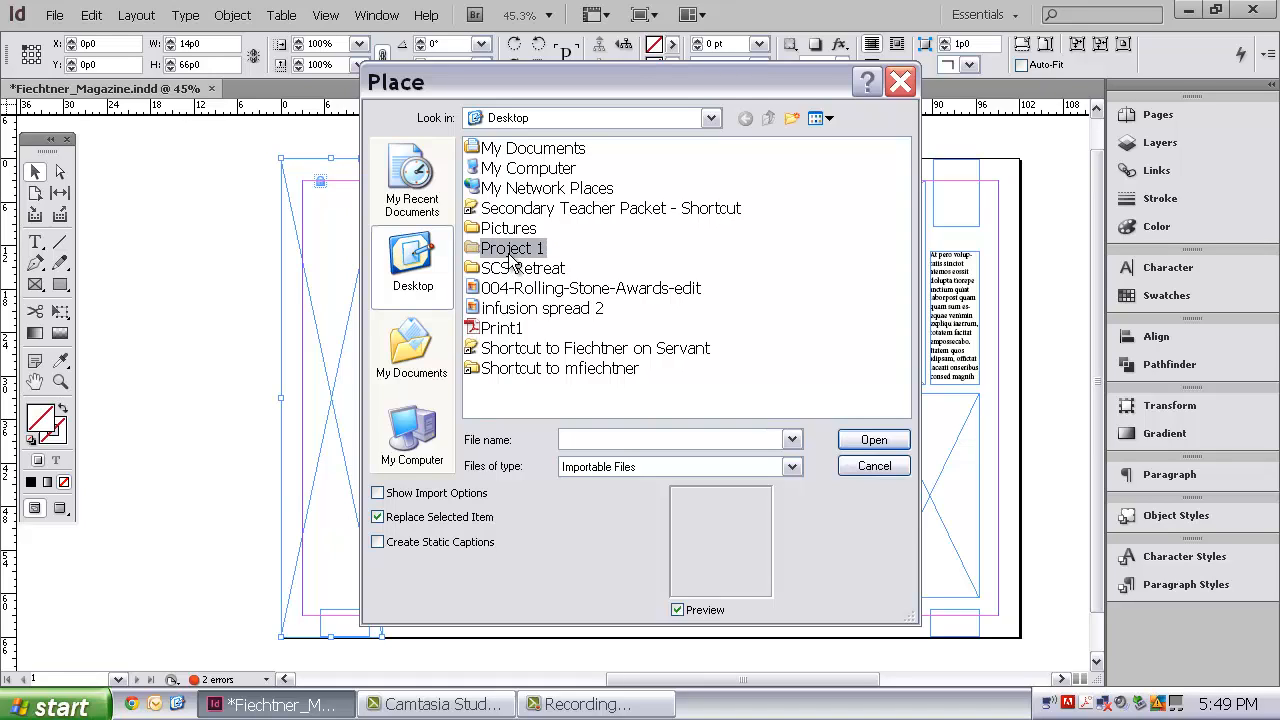
double_click(472, 248)
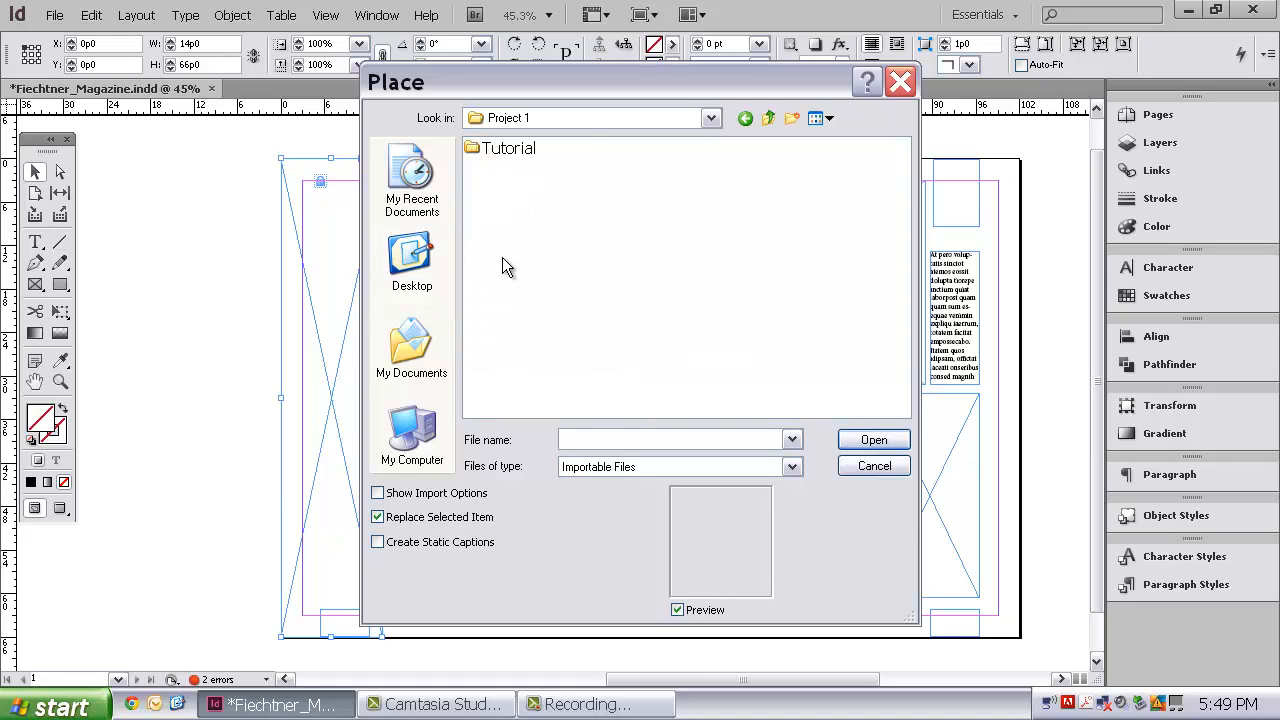
click(478, 152)
double_click(478, 152)
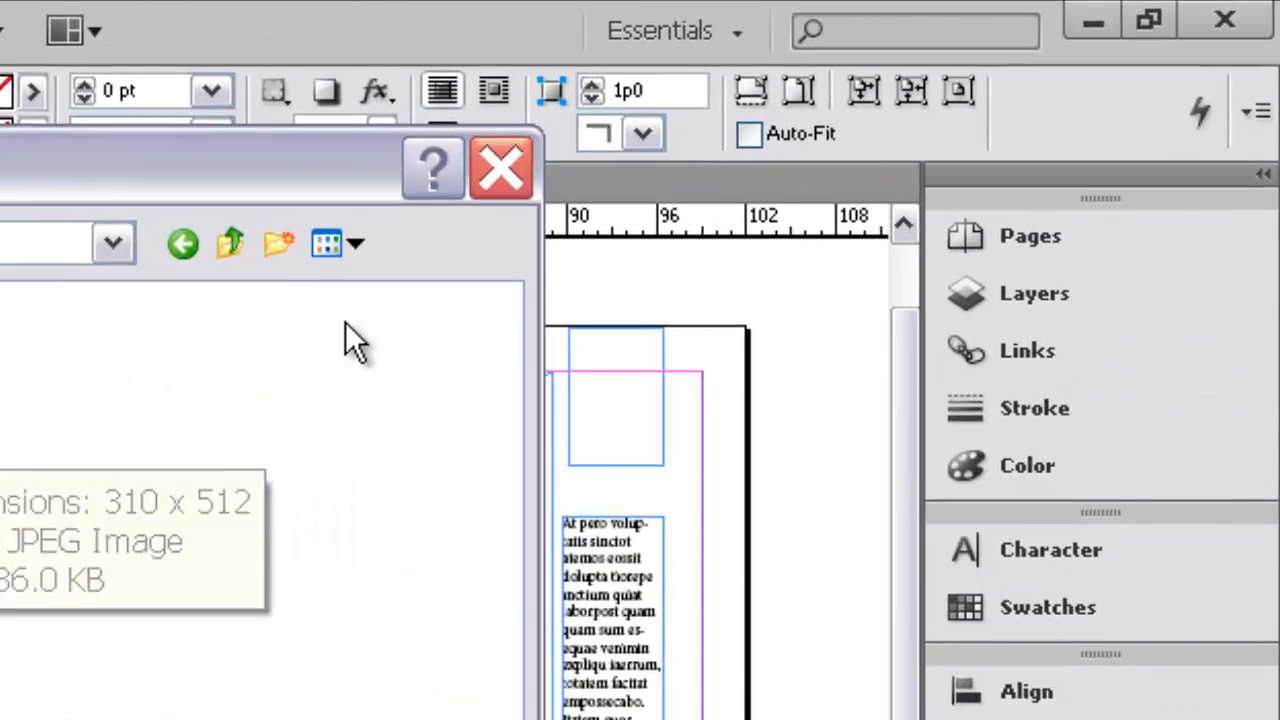
Step: Show the folder's files as thumbnails and place st-george-church-lalibela-ethiopia_3 into the tall picture frame
click(826, 118)
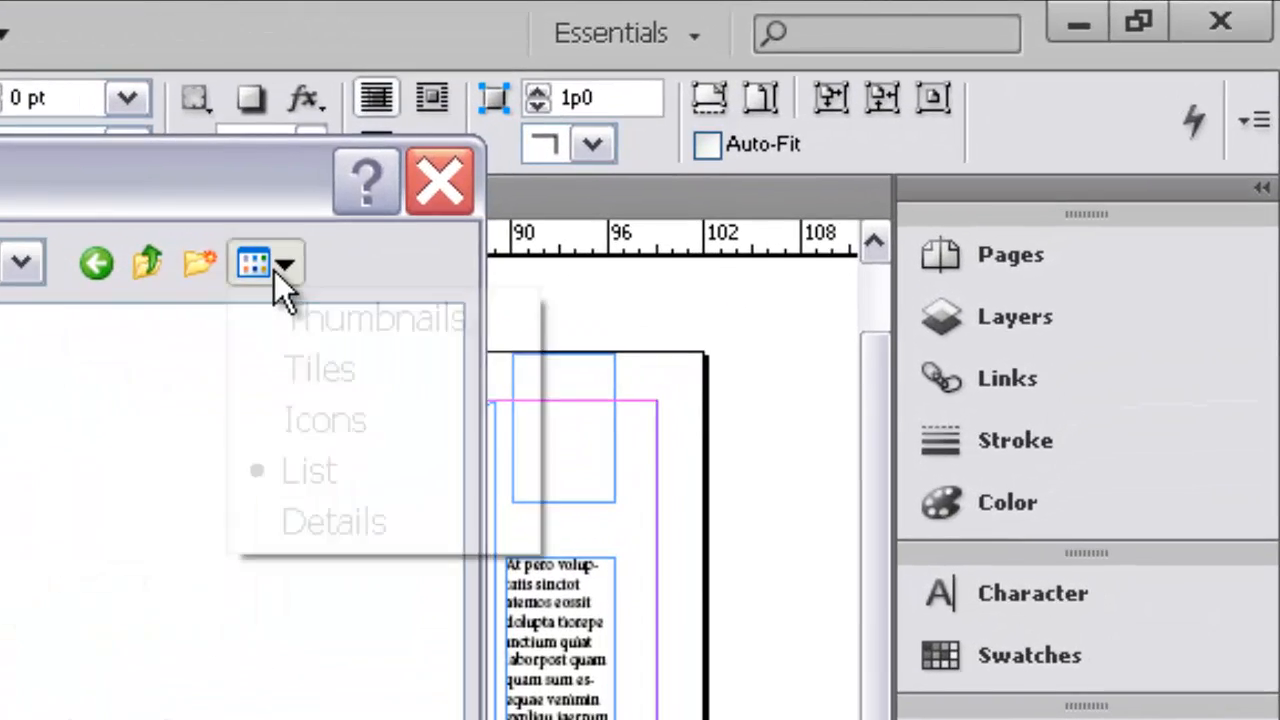
click(300, 318)
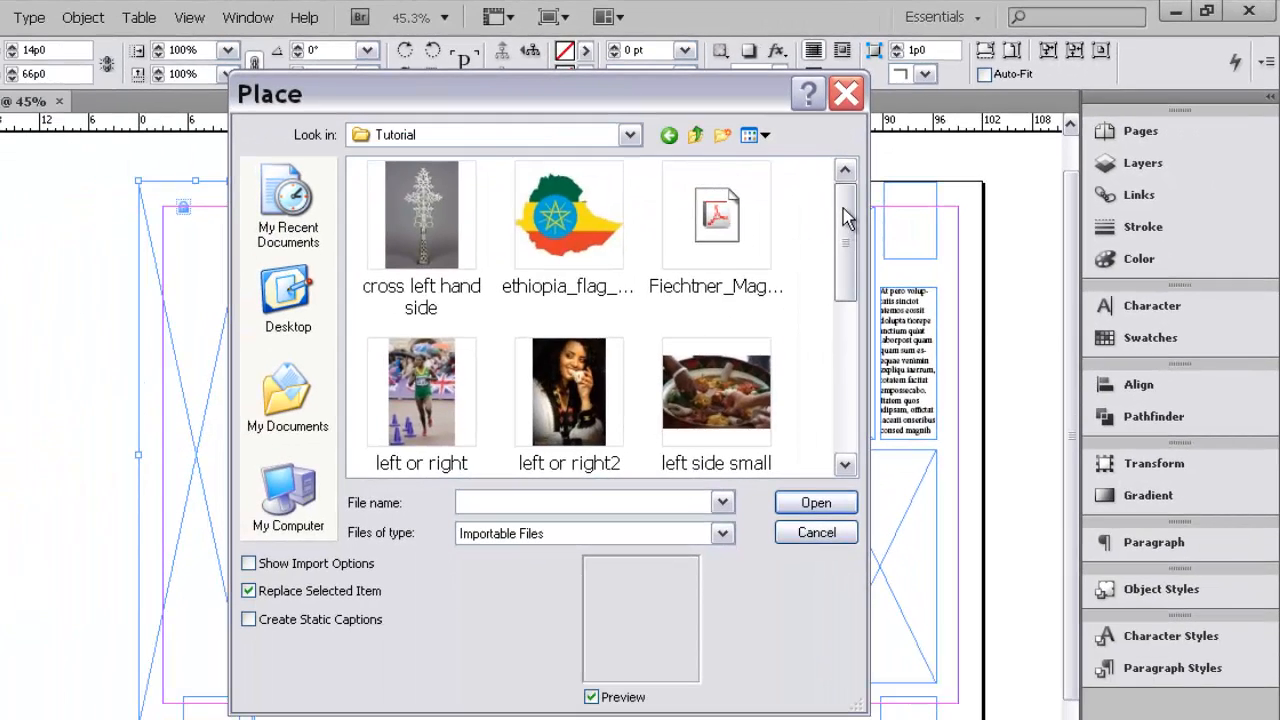
drag(843, 208, 850, 392)
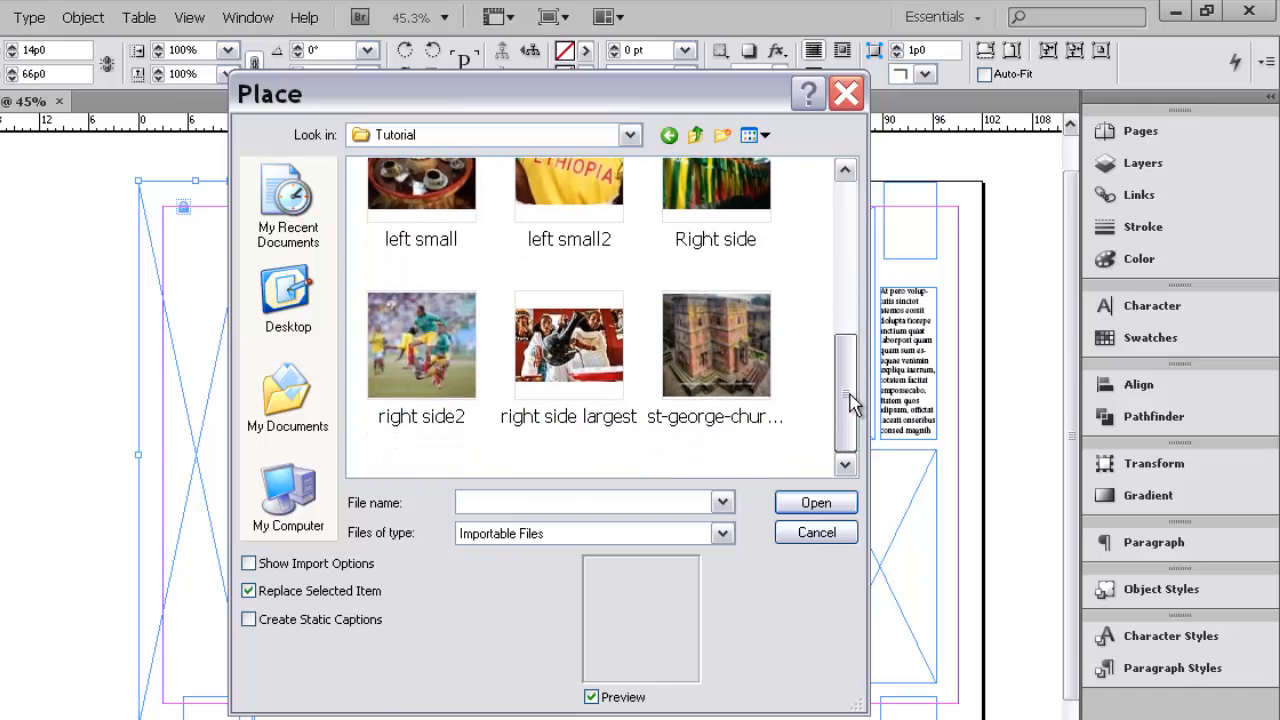
click(715, 351)
click(811, 503)
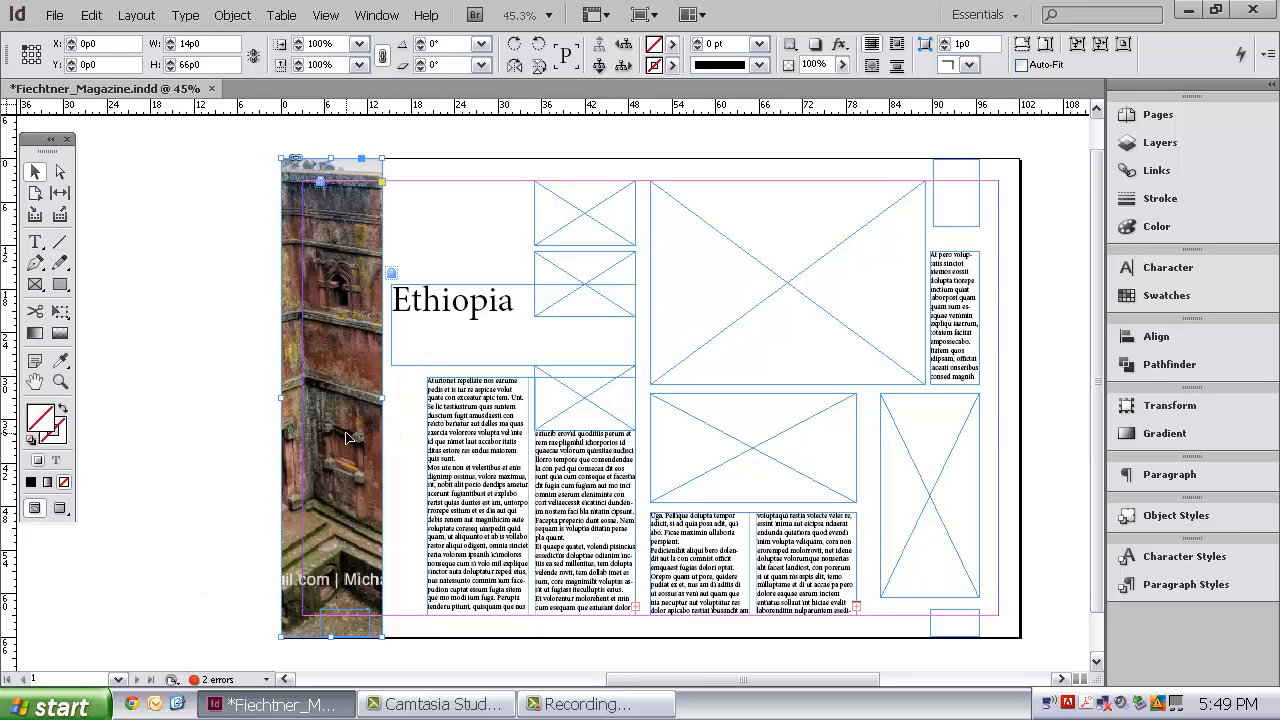
Step: Apply Fill Frame Proportionally with 0p0 crop amounts to the uppermost small picture frame in the frame fitting options
click(565, 234)
right_click(566, 234)
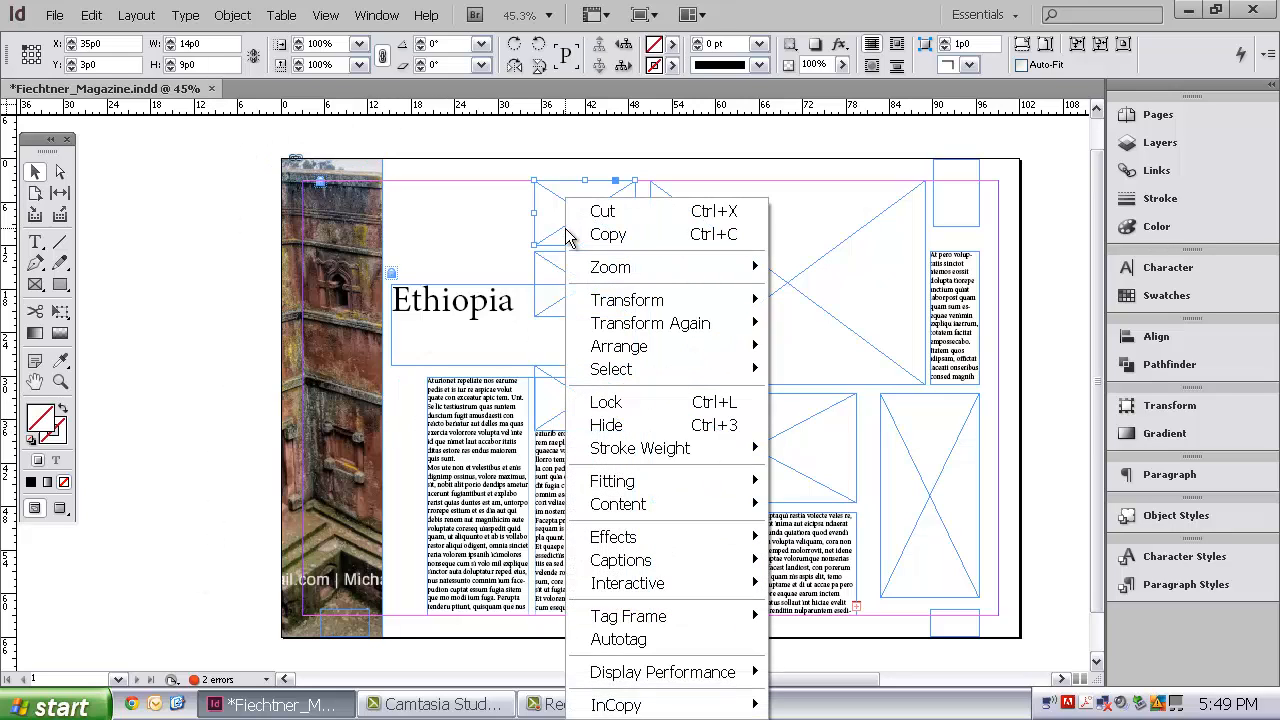
mouse_move(698, 484)
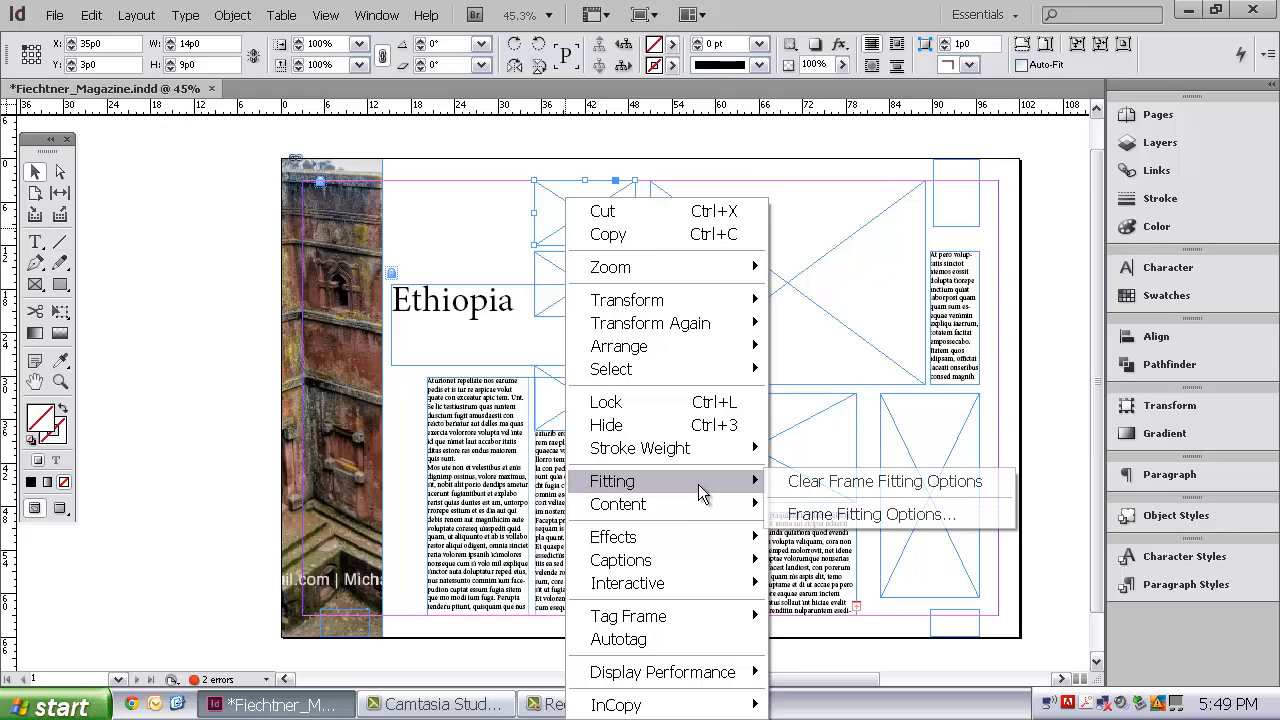
click(831, 516)
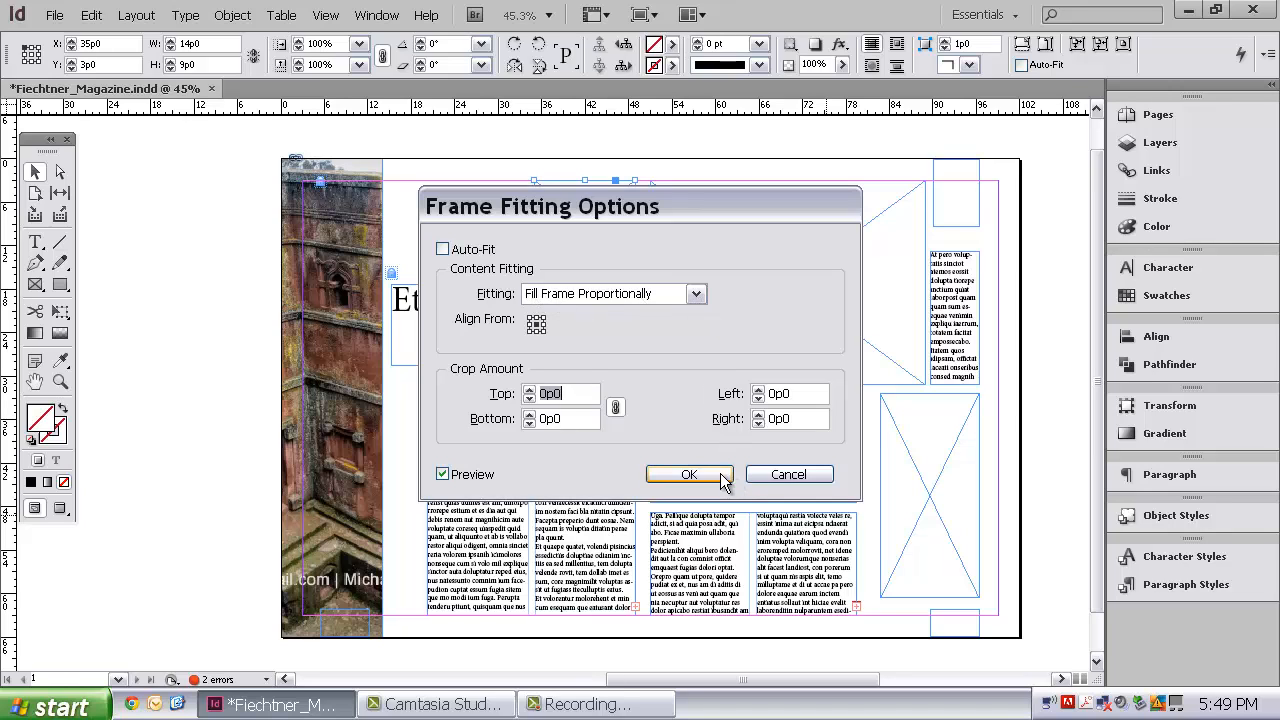
click(689, 474)
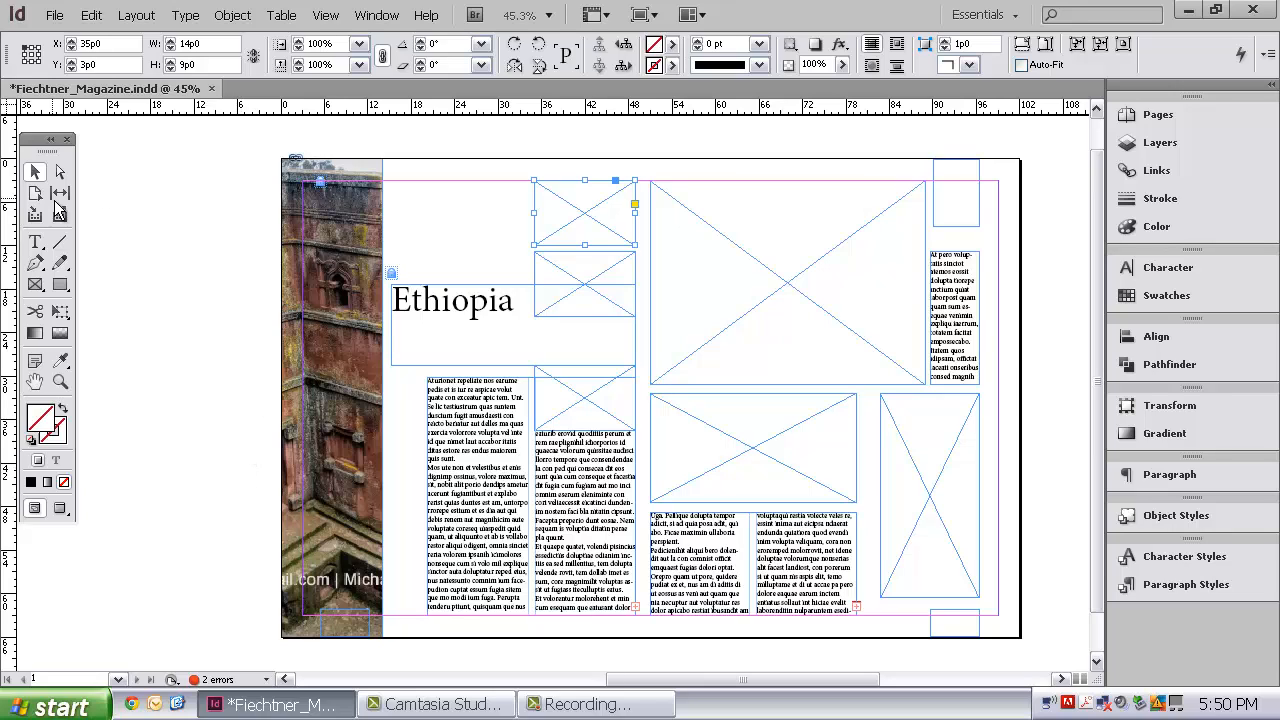
Step: Try enlarging the church photo's frame to about 22p2 wide and 70p0 high, and undo both resizes
click(330, 212)
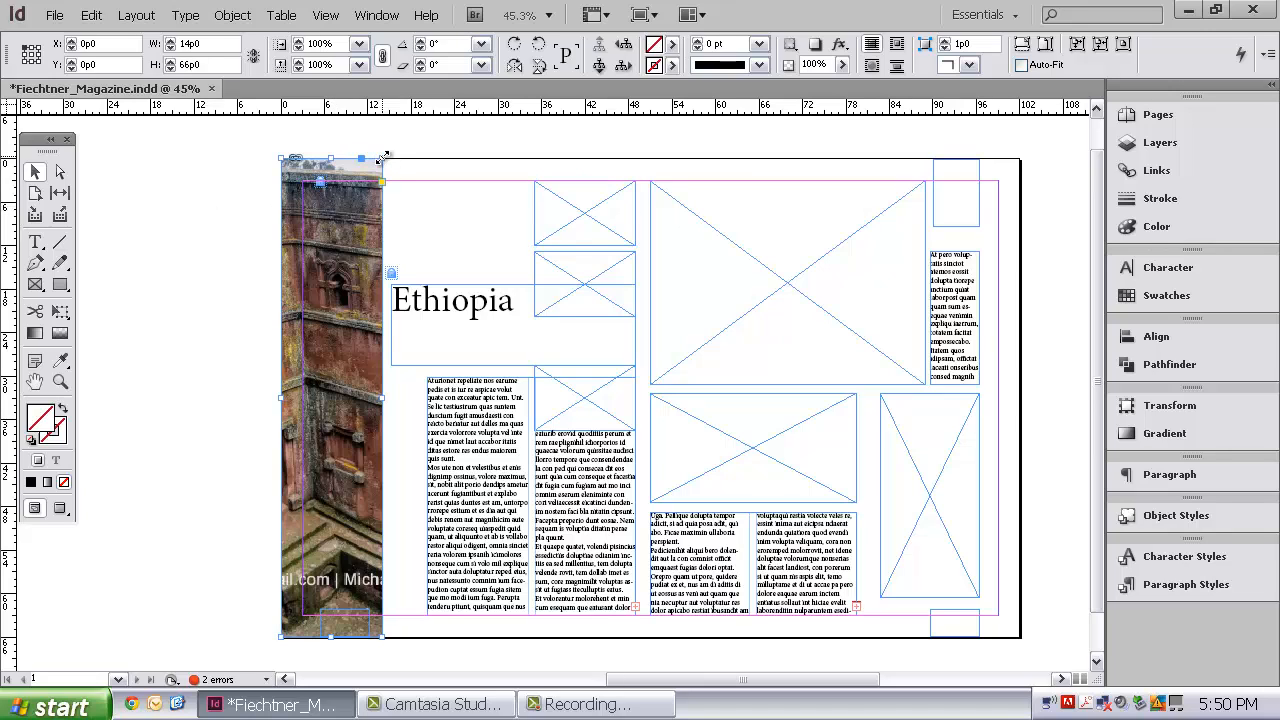
drag(381, 157, 409, 129)
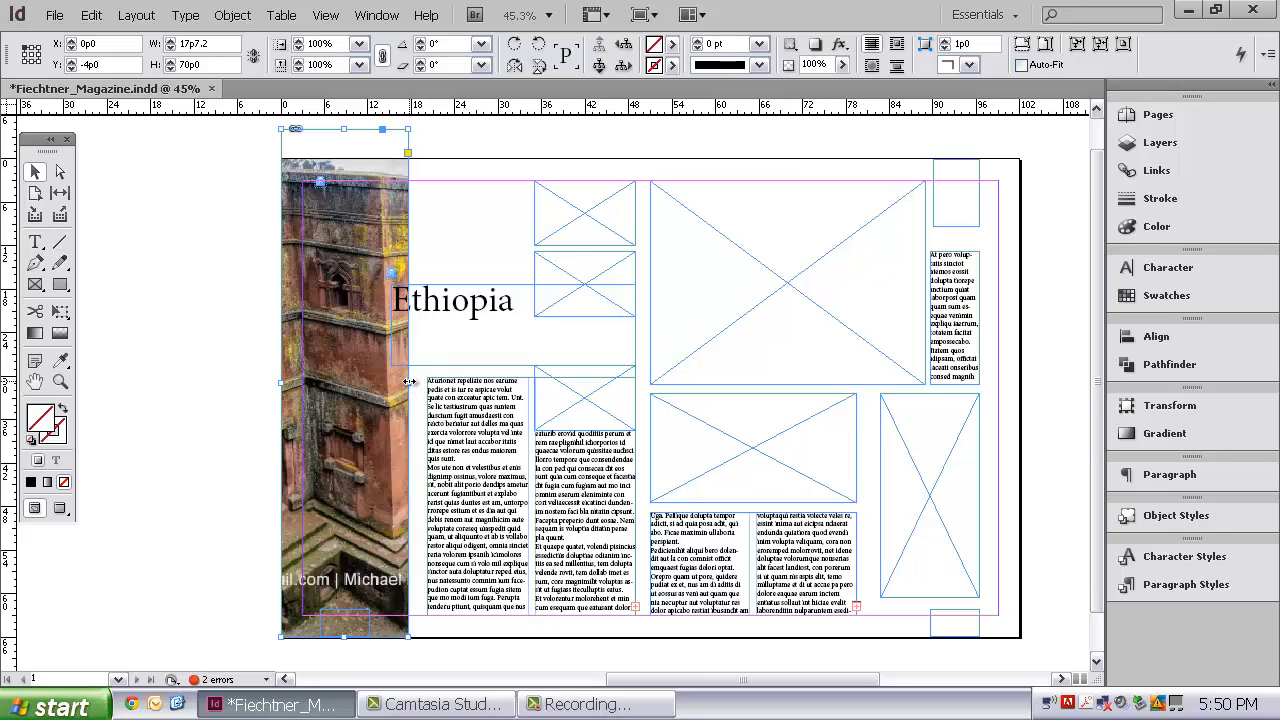
drag(411, 383, 441, 381)
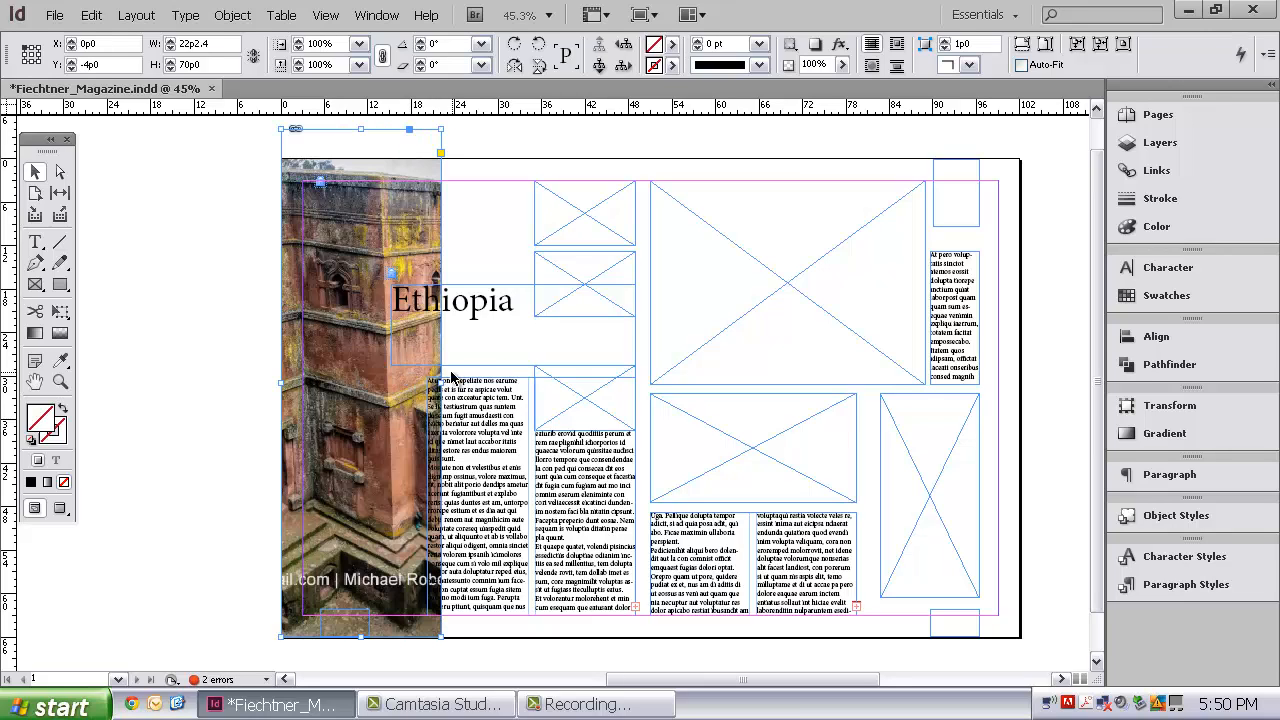
key(ctrl+z)
key(ctrl+z)
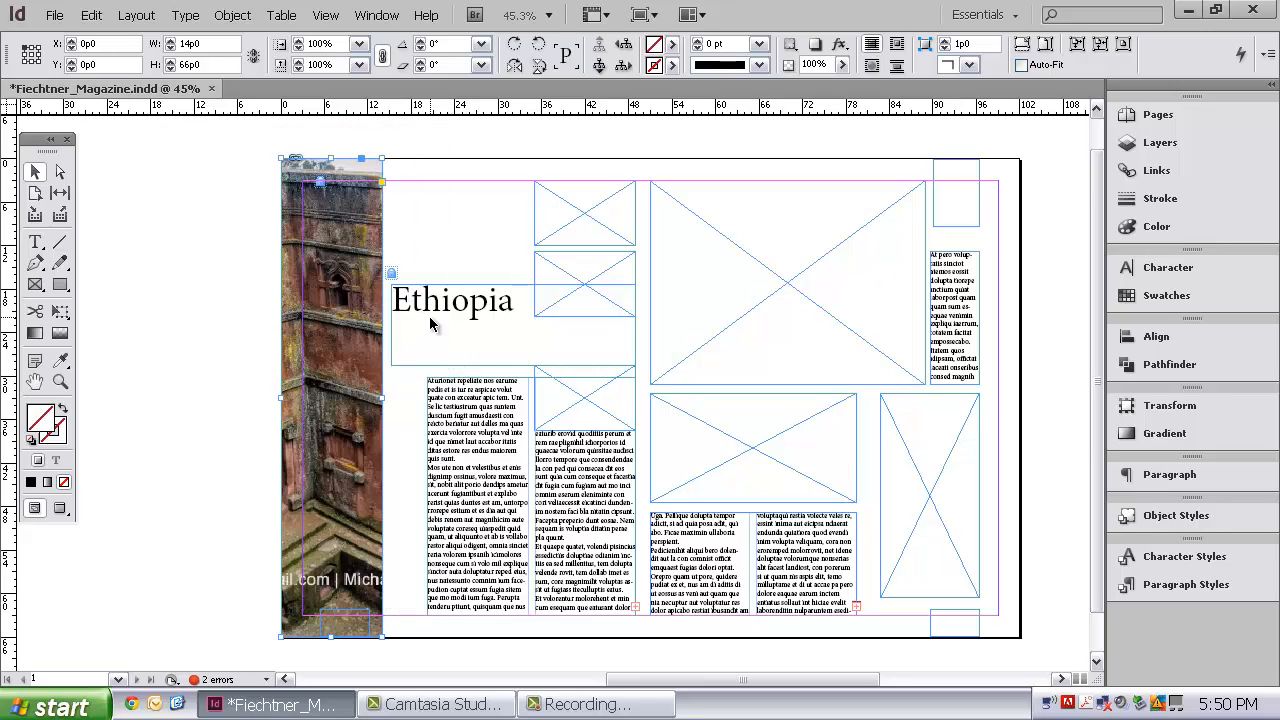
Step: Select the church photo inside its frame with the Direct Selection tool and shift it left to about X -43p0
click(61, 174)
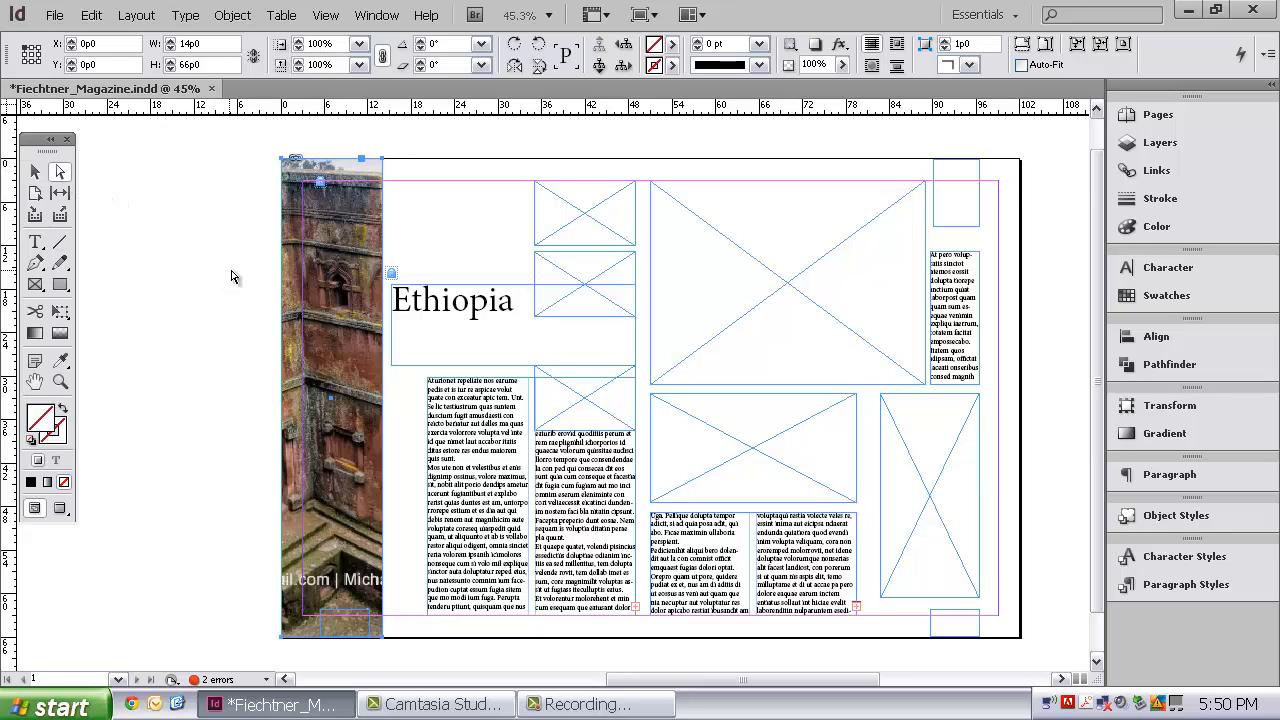
click(329, 315)
click(329, 315)
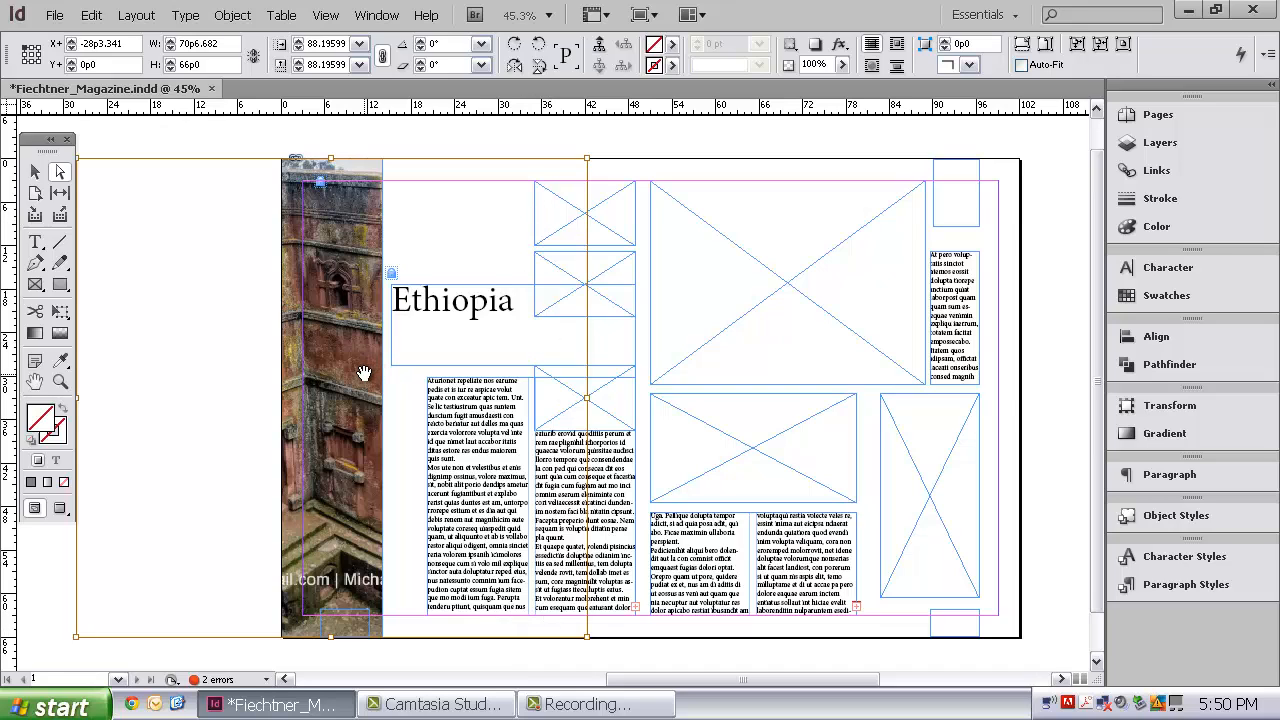
drag(362, 378, 331, 362)
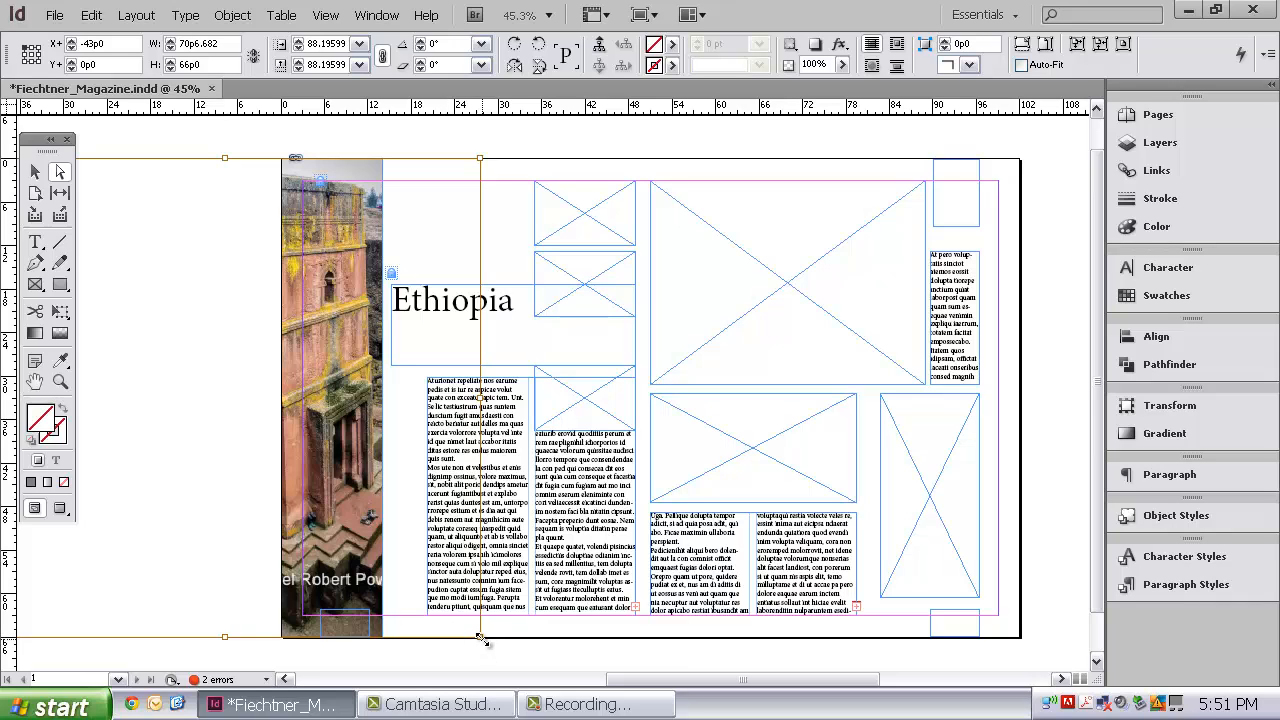
Step: Scale the church photo to about 101.75% and reposition it within its frame at about X -53p9.6
drag(480, 637, 559, 657)
drag(356, 475, 332, 462)
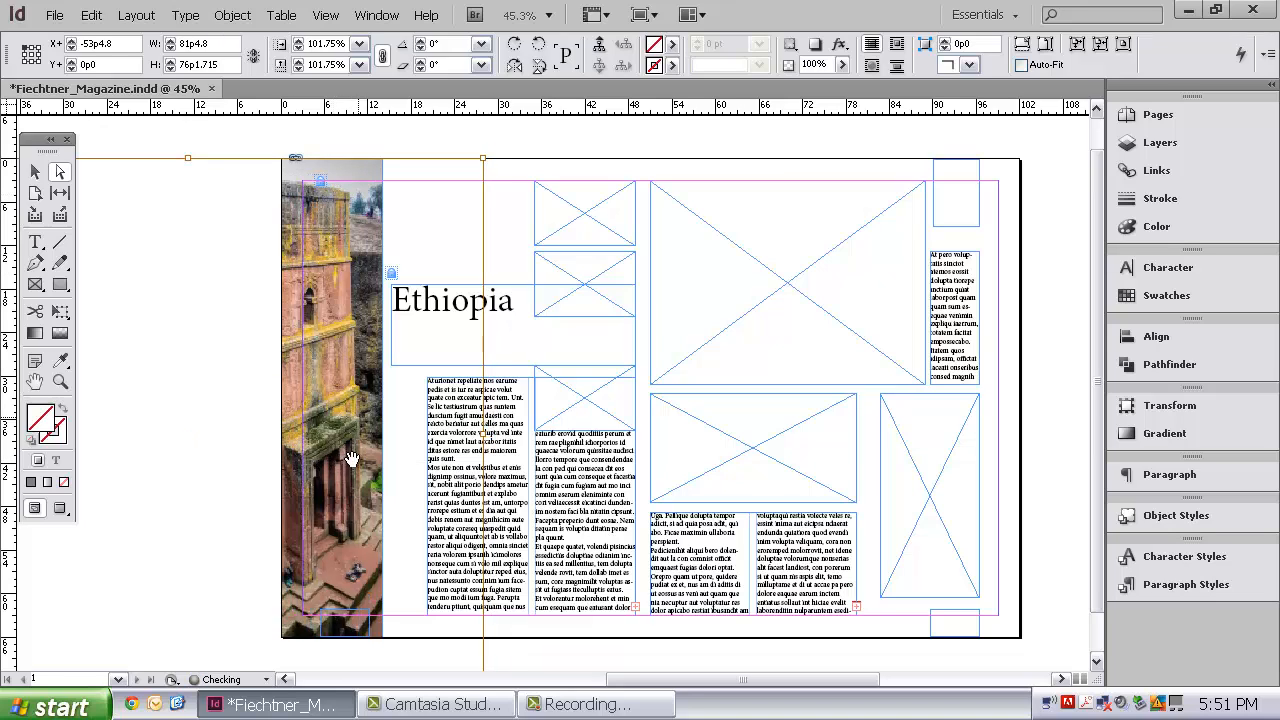
drag(351, 536, 344, 528)
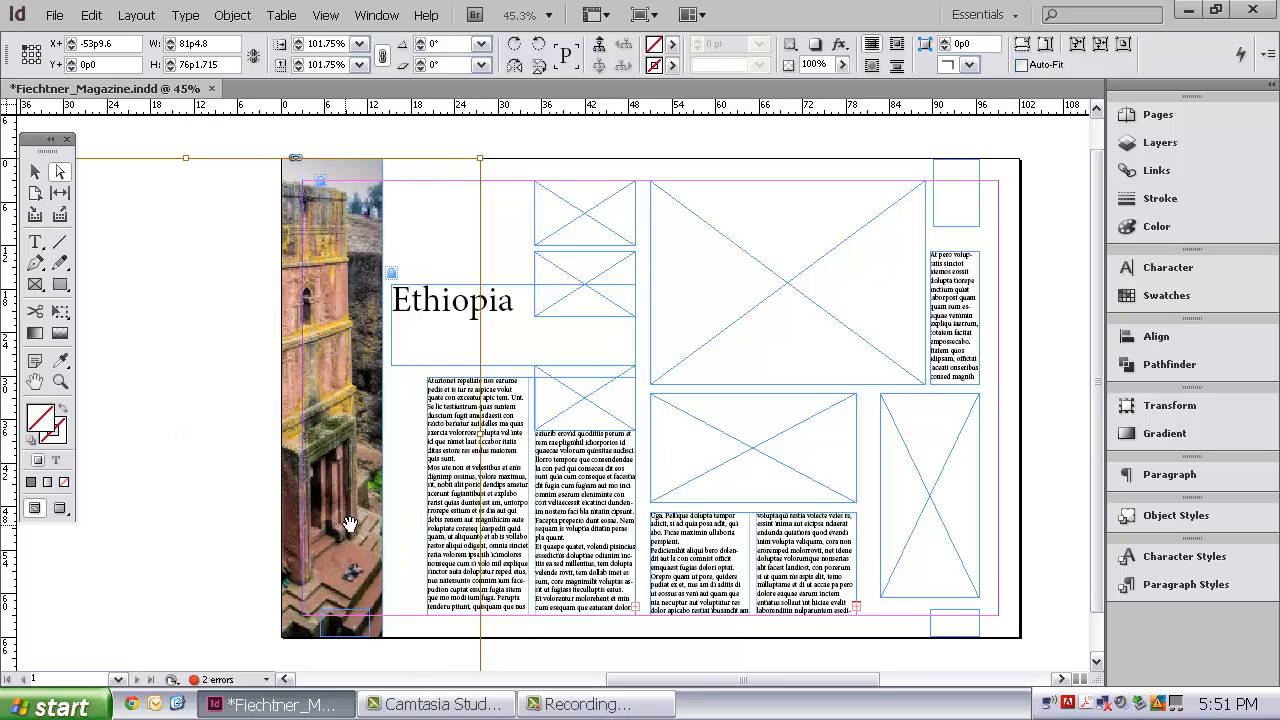
Step: Nudge the church photo right within its frame to X -53p1.6 and rotate it 90° clockwise
click(251, 357)
key(Right)
key(Right)
key(Right)
key(Right)
key(Right)
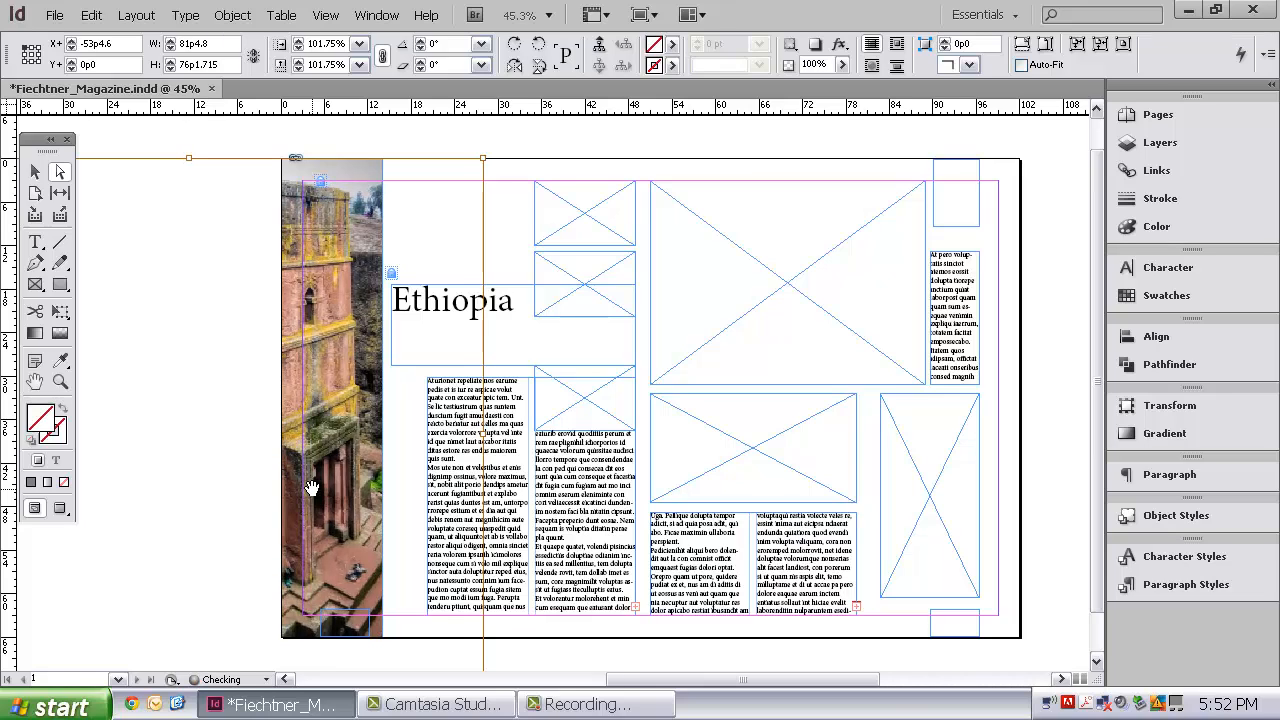
key(Right)
key(Right)
key(Right)
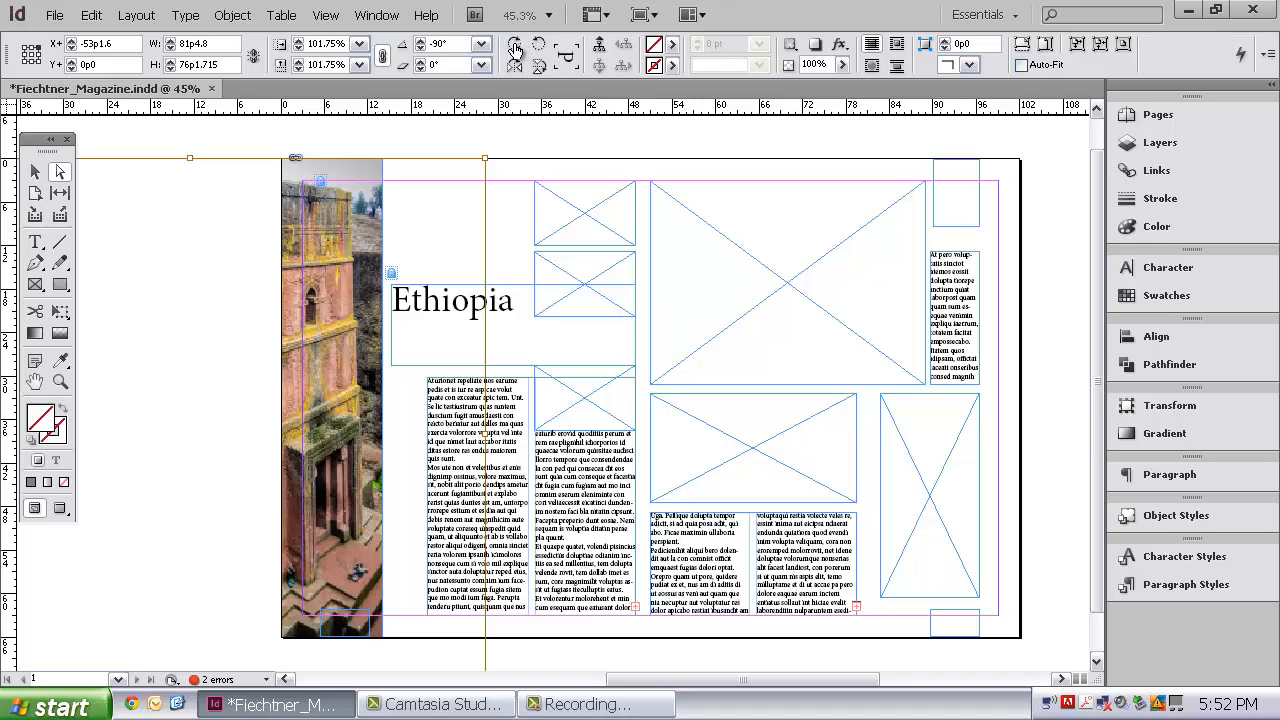
click(515, 48)
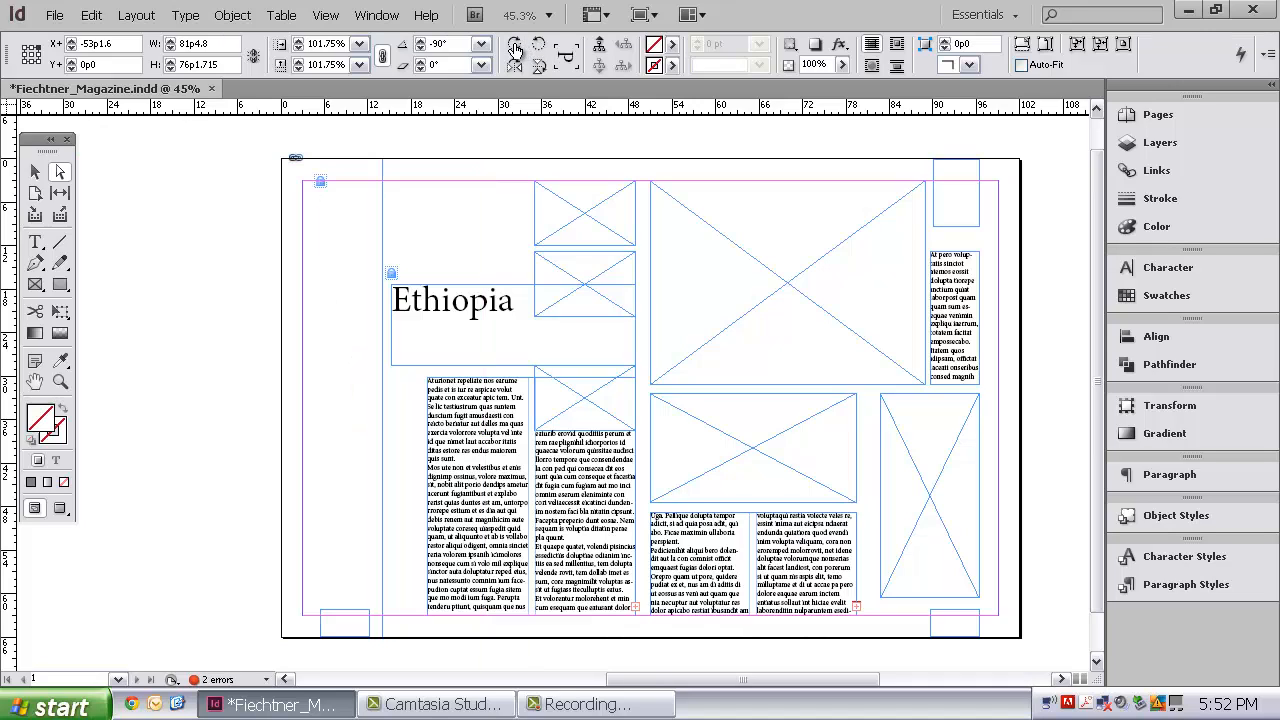
Step: Rotate the church photo upright with a -1° angle and shift it within its frame to about X -53p3, Y -1p3
click(515, 48)
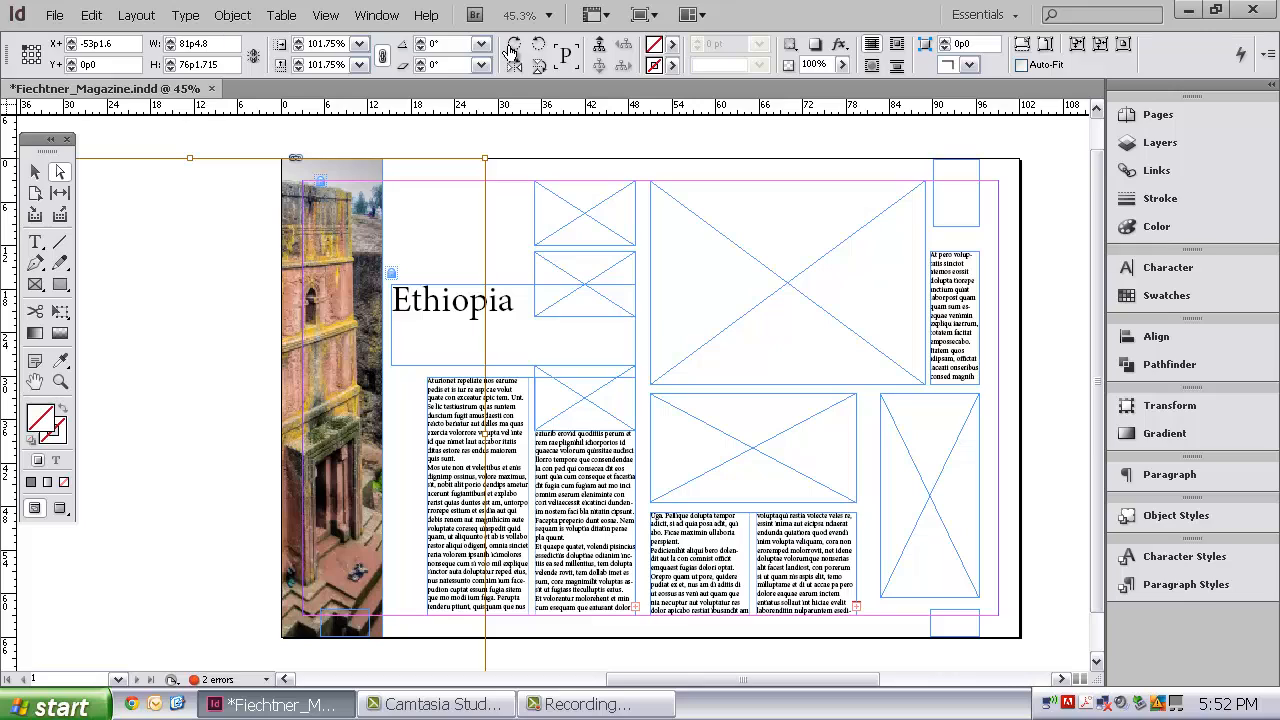
click(420, 44)
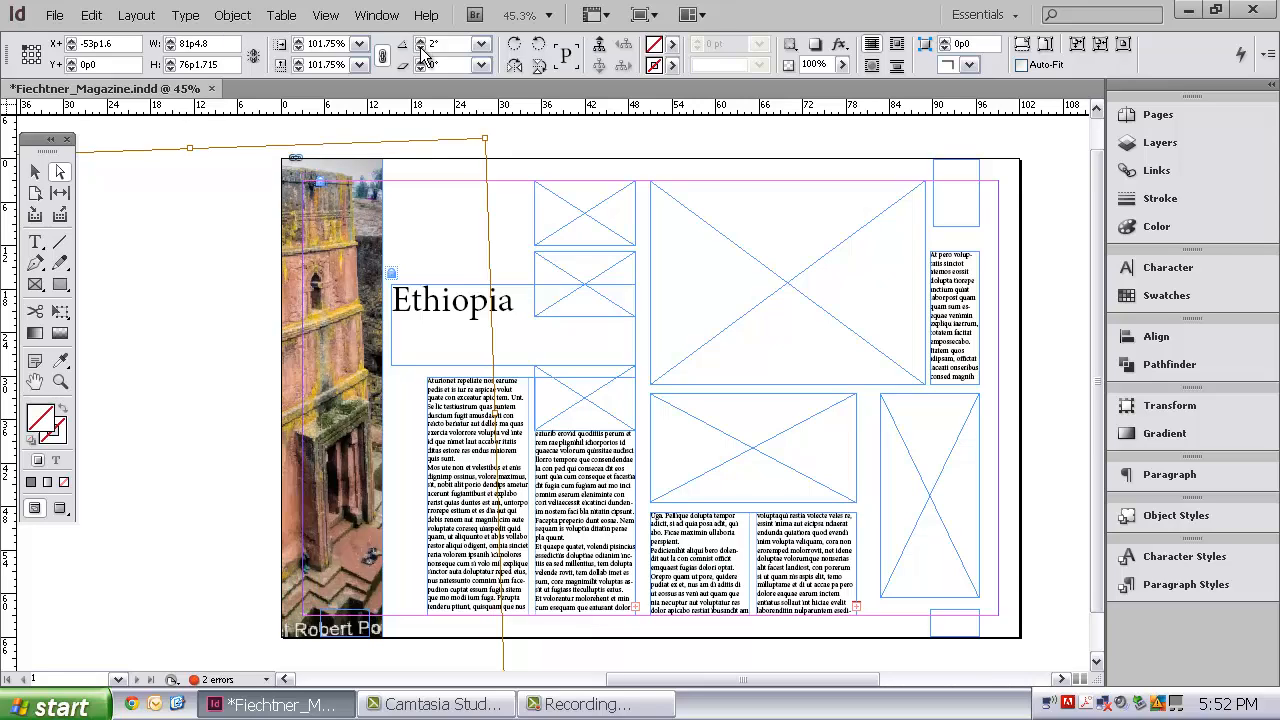
click(421, 51)
click(421, 51)
click(421, 51)
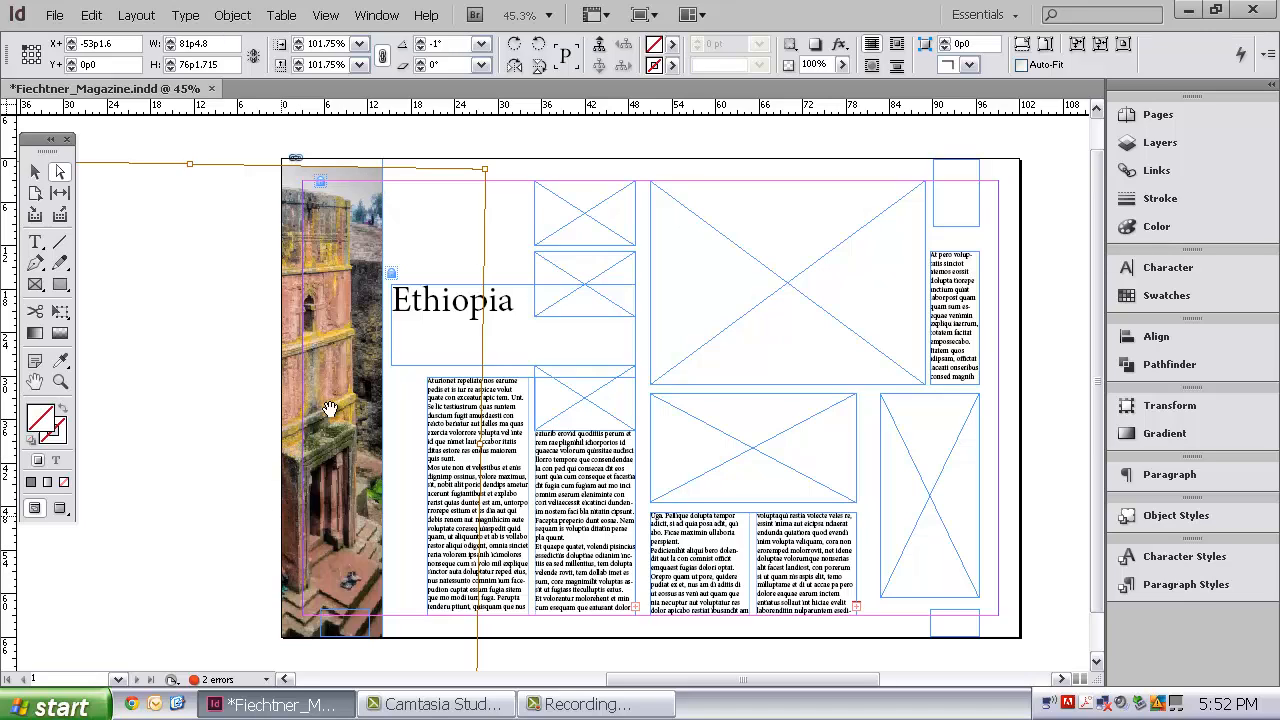
drag(334, 276, 330, 267)
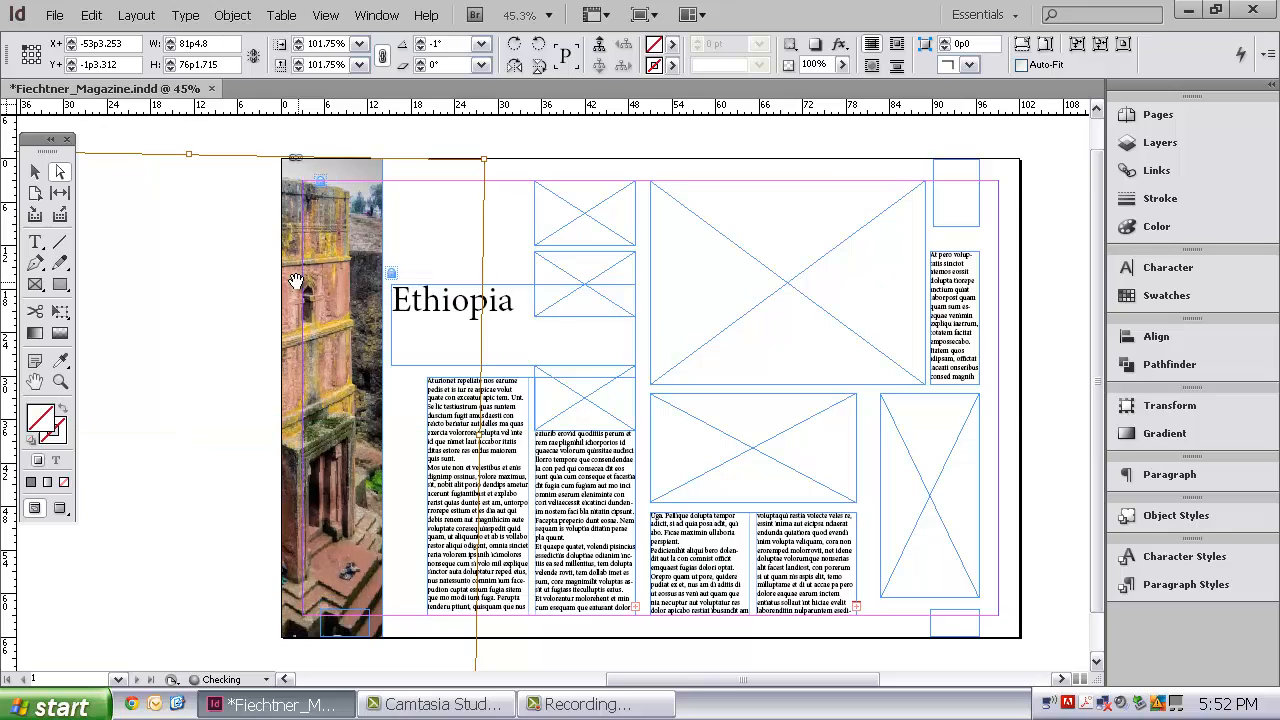
click(505, 145)
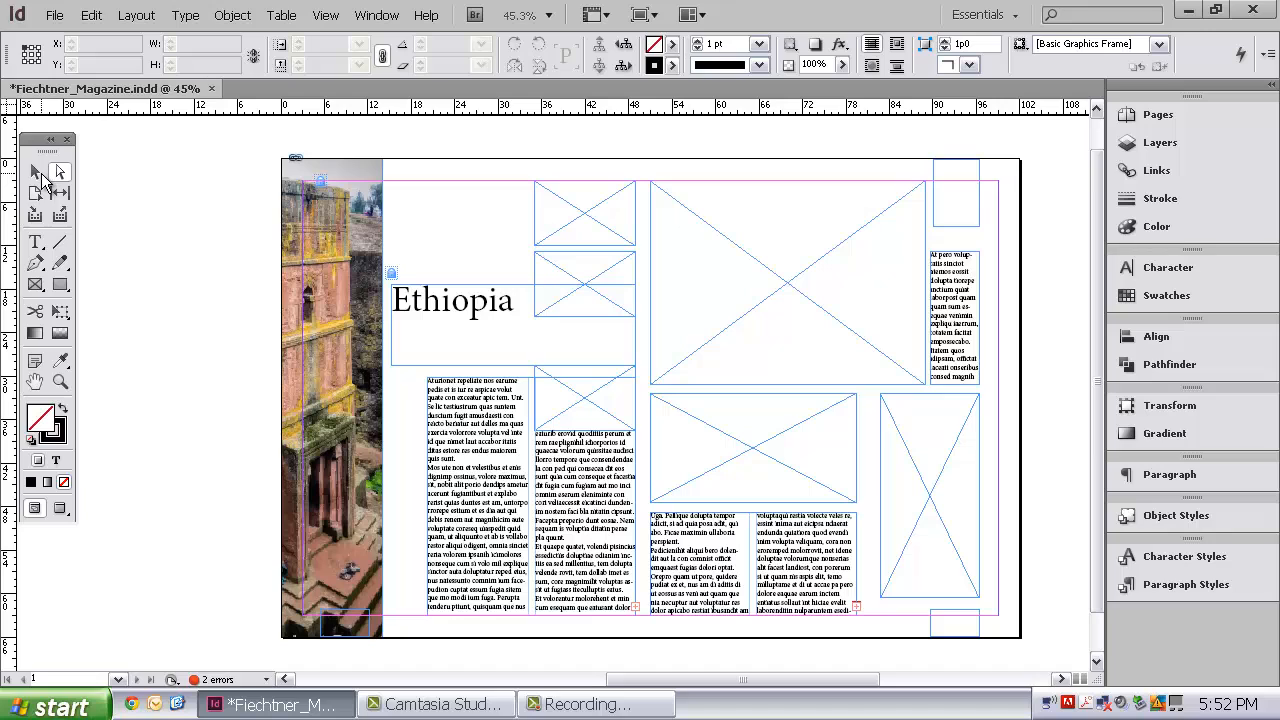
Step: Try rotating the church photo's whole frame by 3° with the Selection tool, and undo the rotation
click(40, 175)
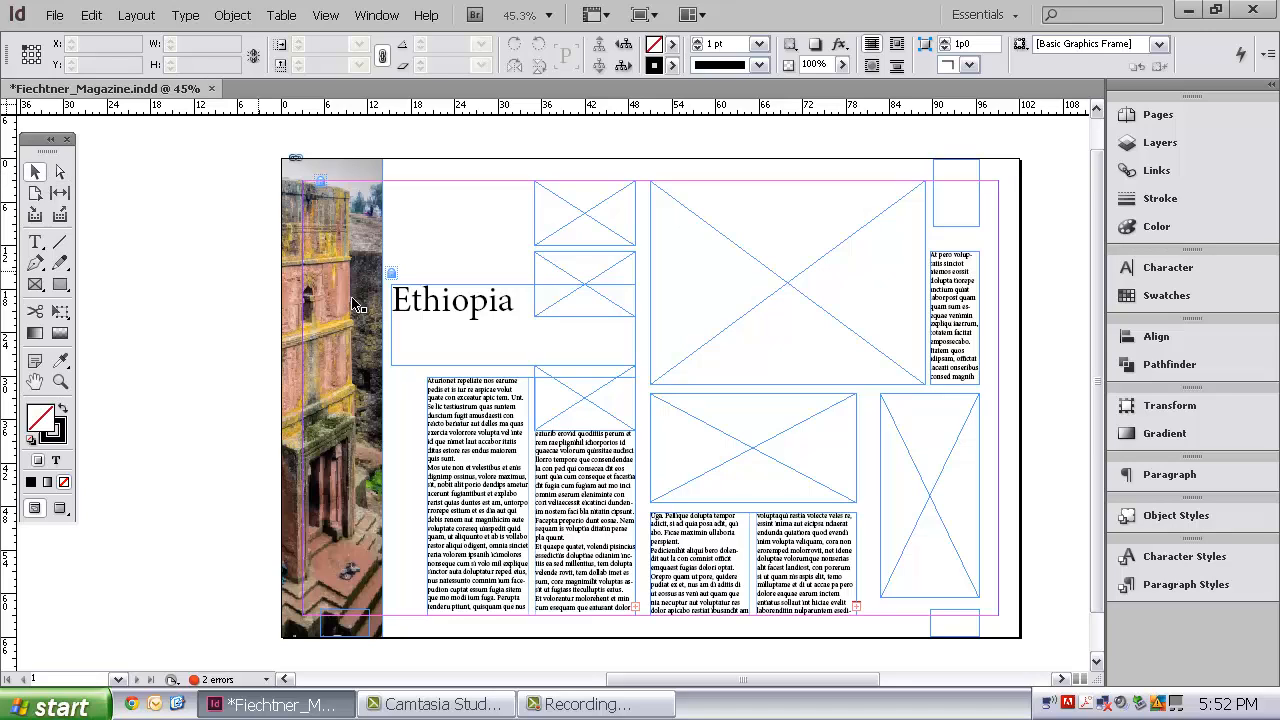
click(311, 268)
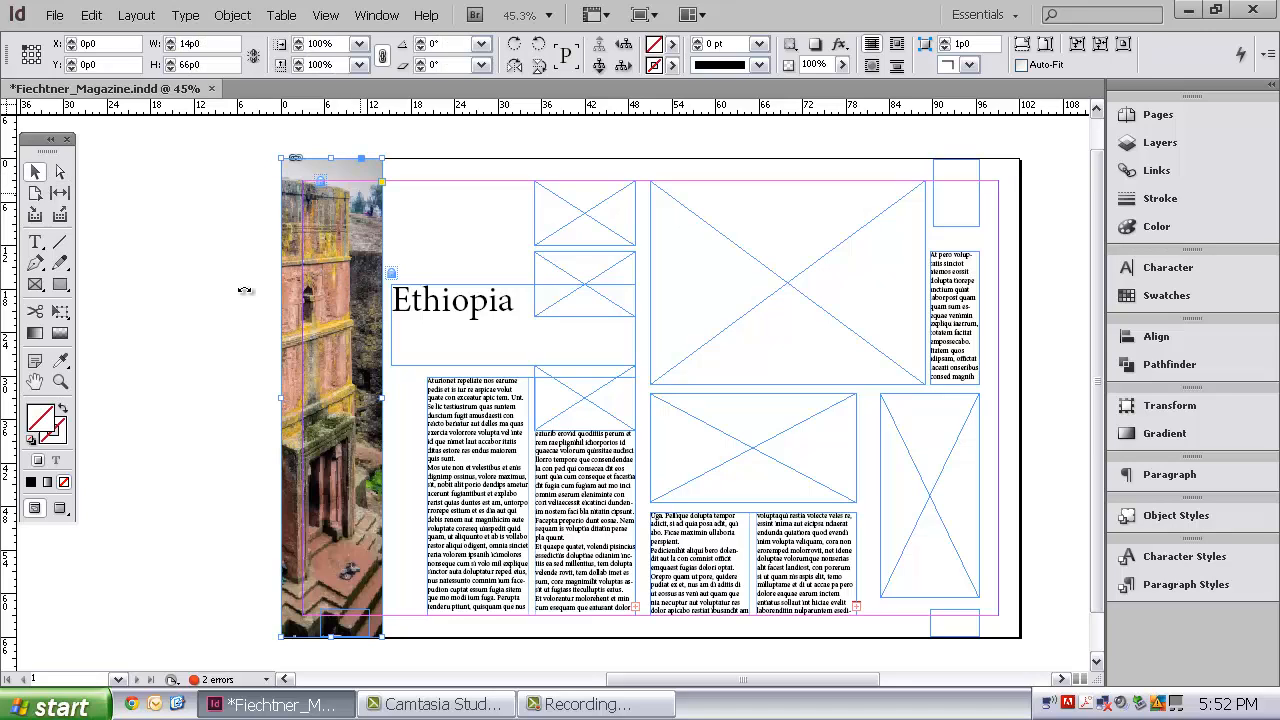
click(421, 42)
click(421, 42)
click(421, 42)
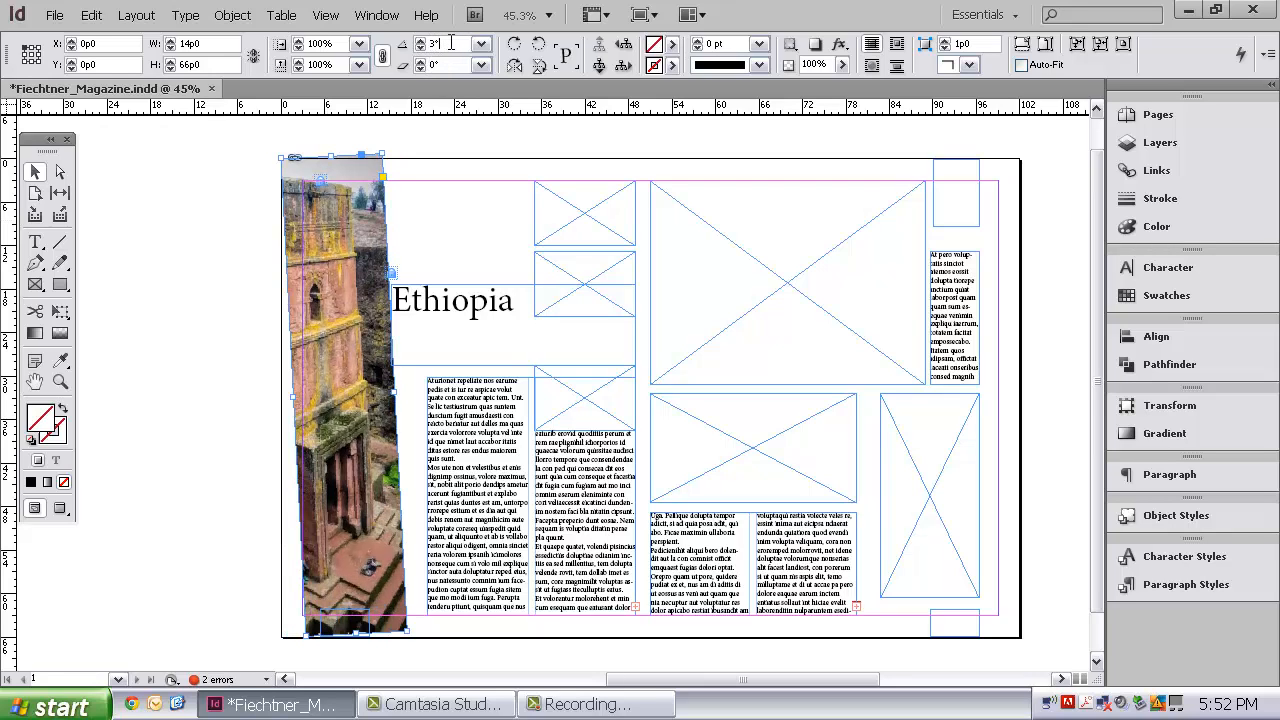
drag(451, 42, 377, 43)
click(449, 234)
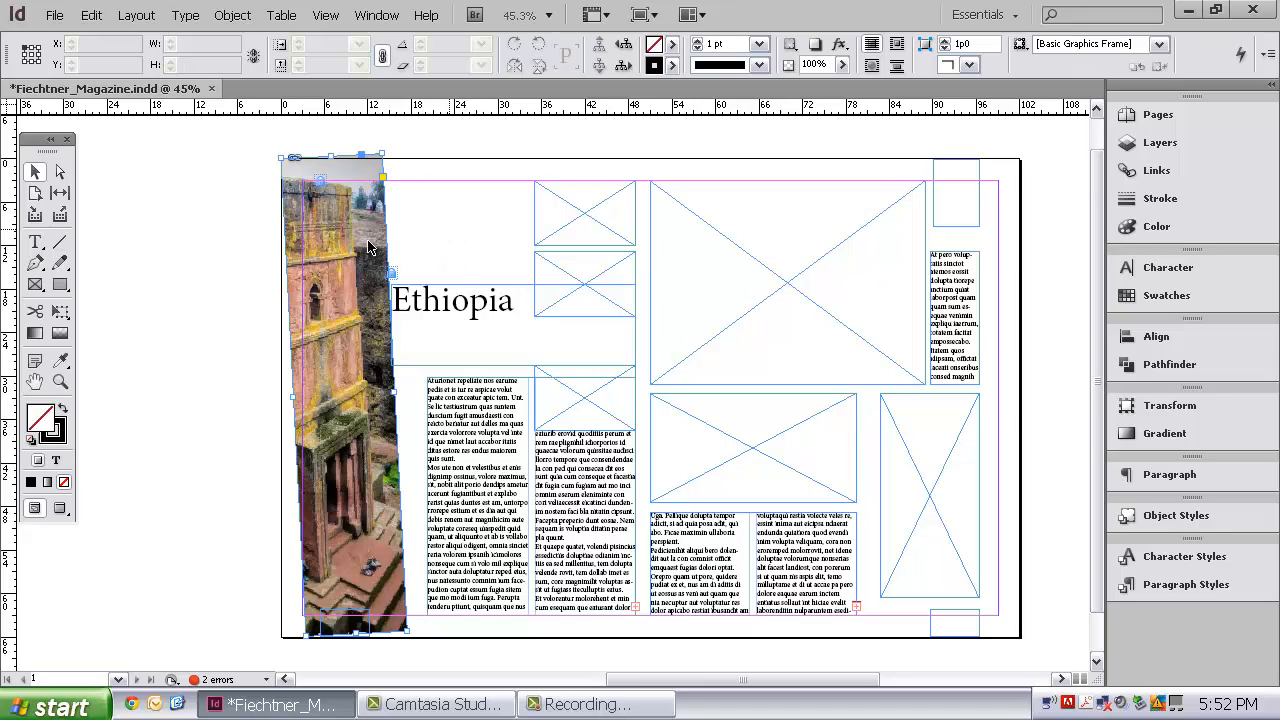
key(ctrl+z)
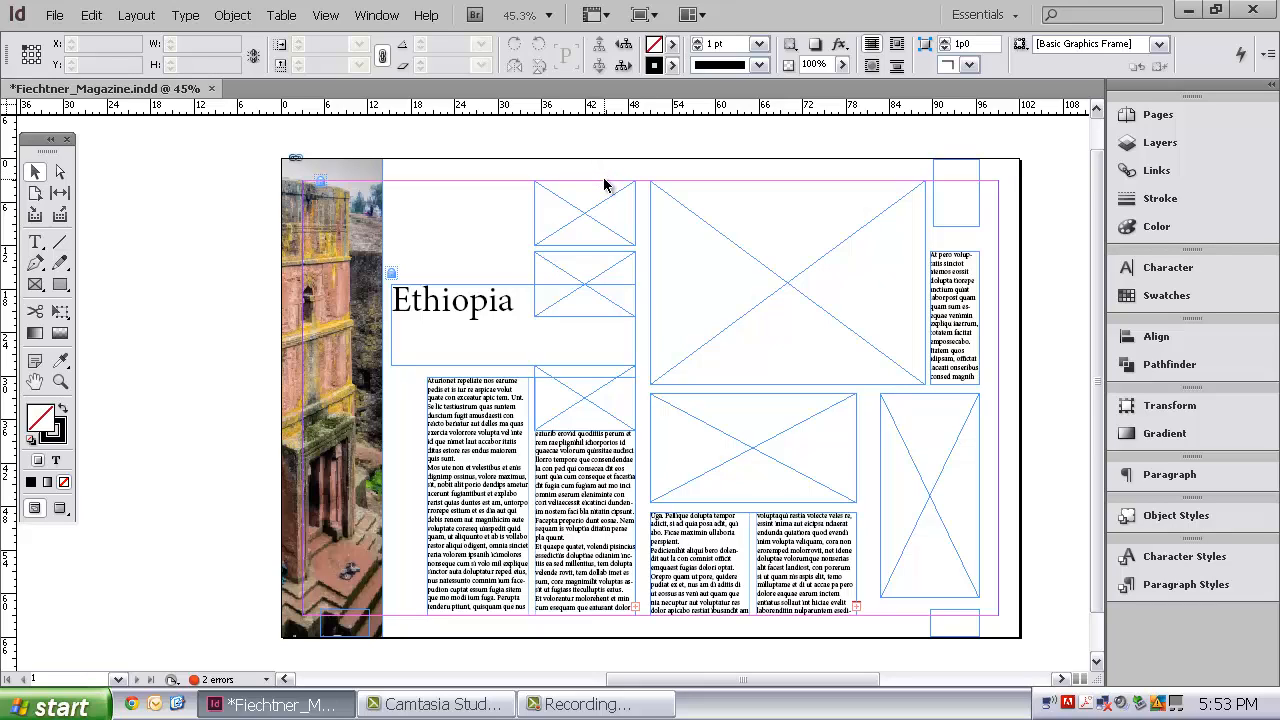
Step: Select the three small stacked picture frames beside the Ethiopia title and start placing files, showing the Tutorial folder as thumbnails
click(600, 212)
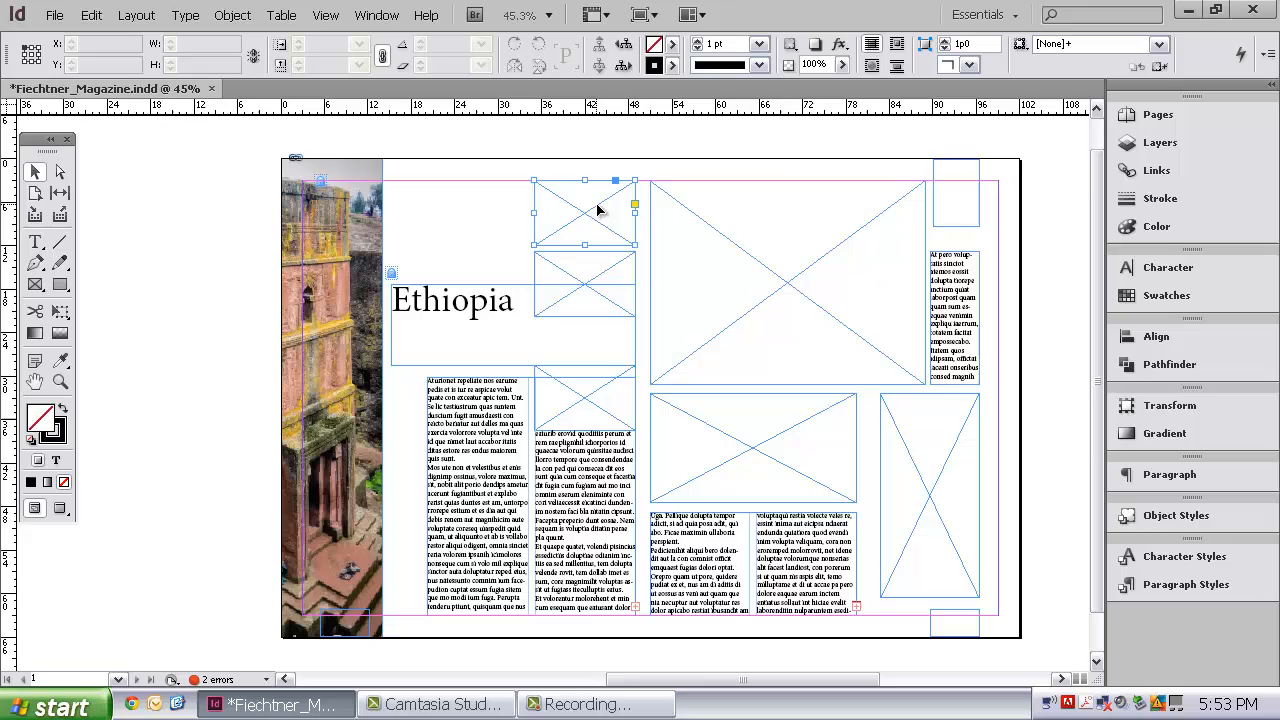
shift+click(604, 266)
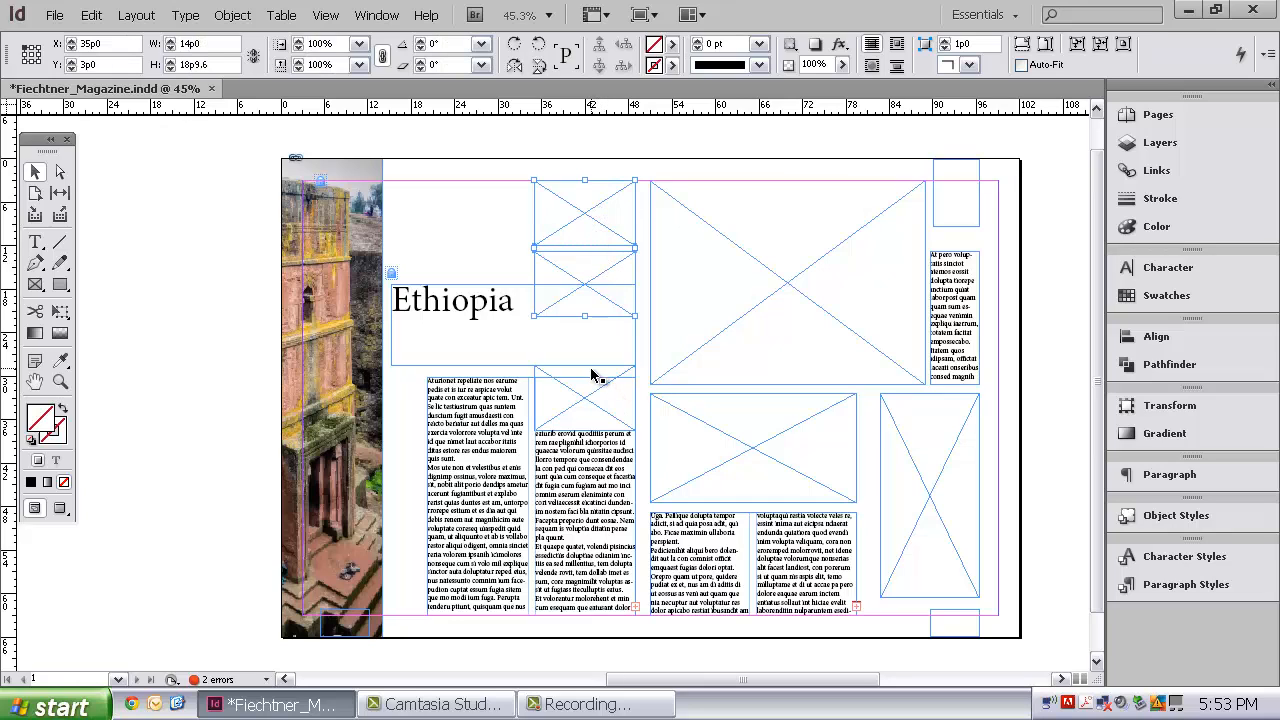
shift+click(540, 373)
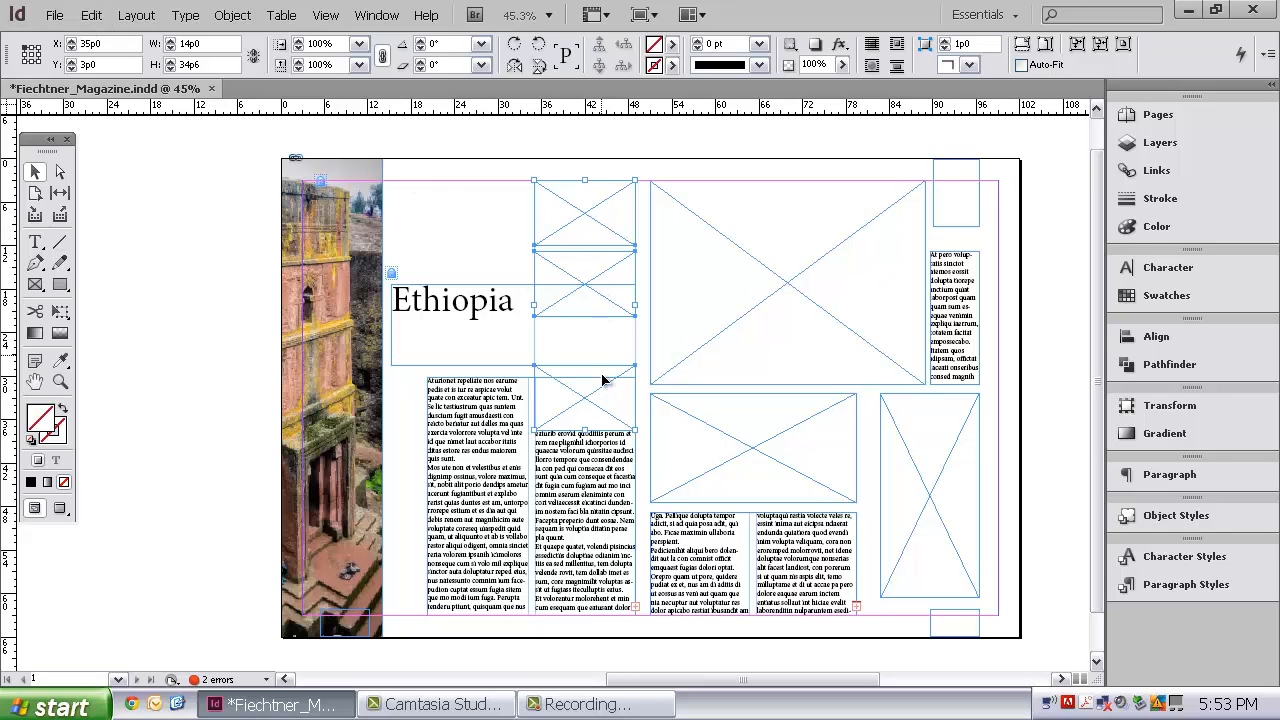
click(55, 15)
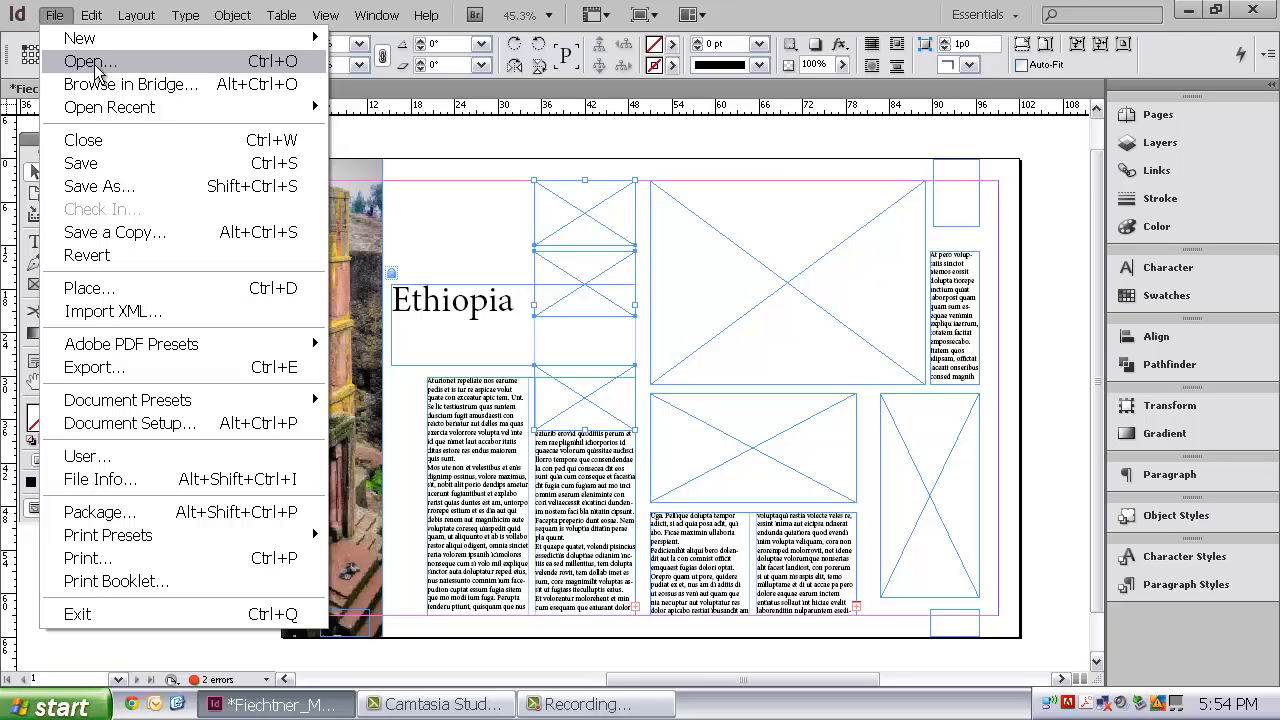
click(100, 290)
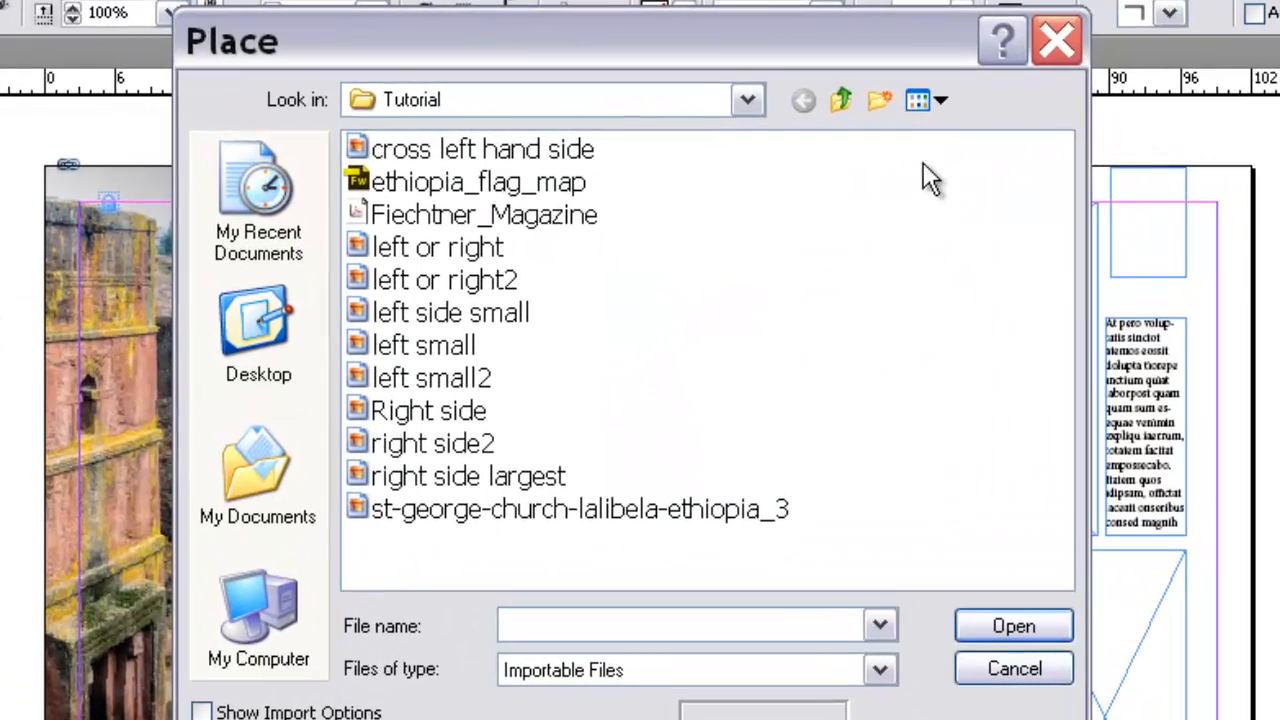
click(815, 117)
click(956, 141)
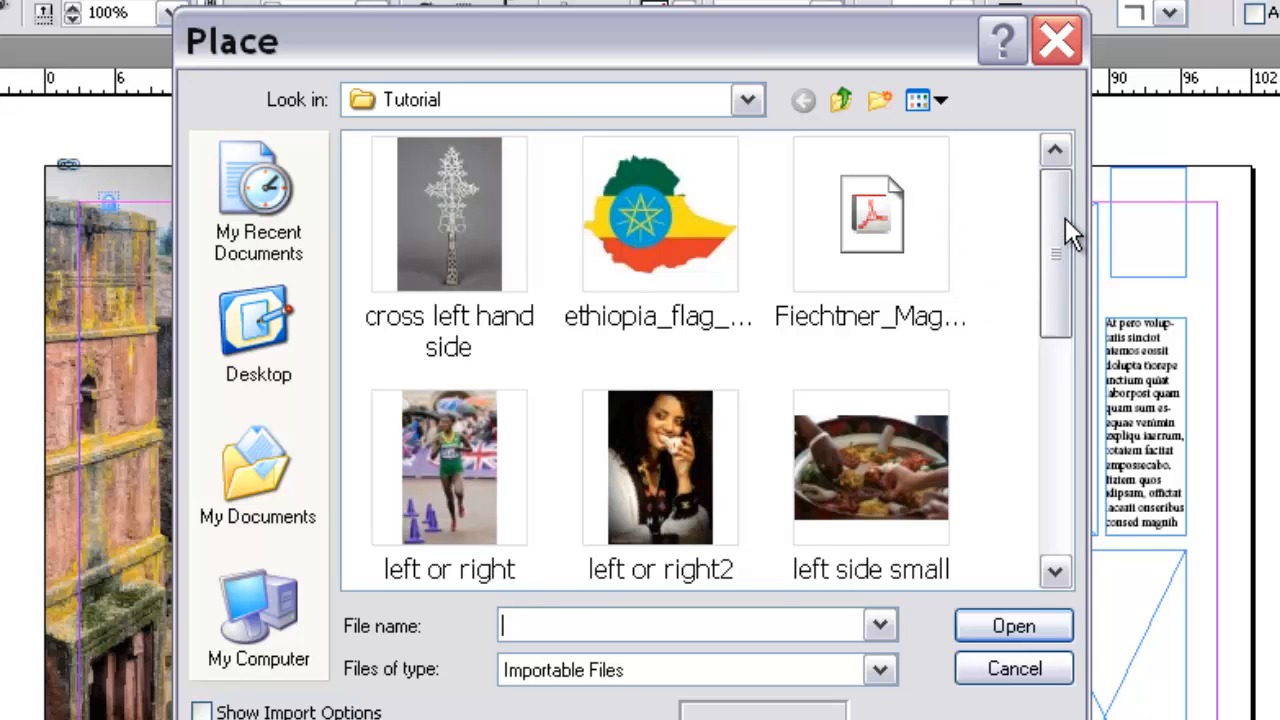
drag(1065, 217, 1065, 312)
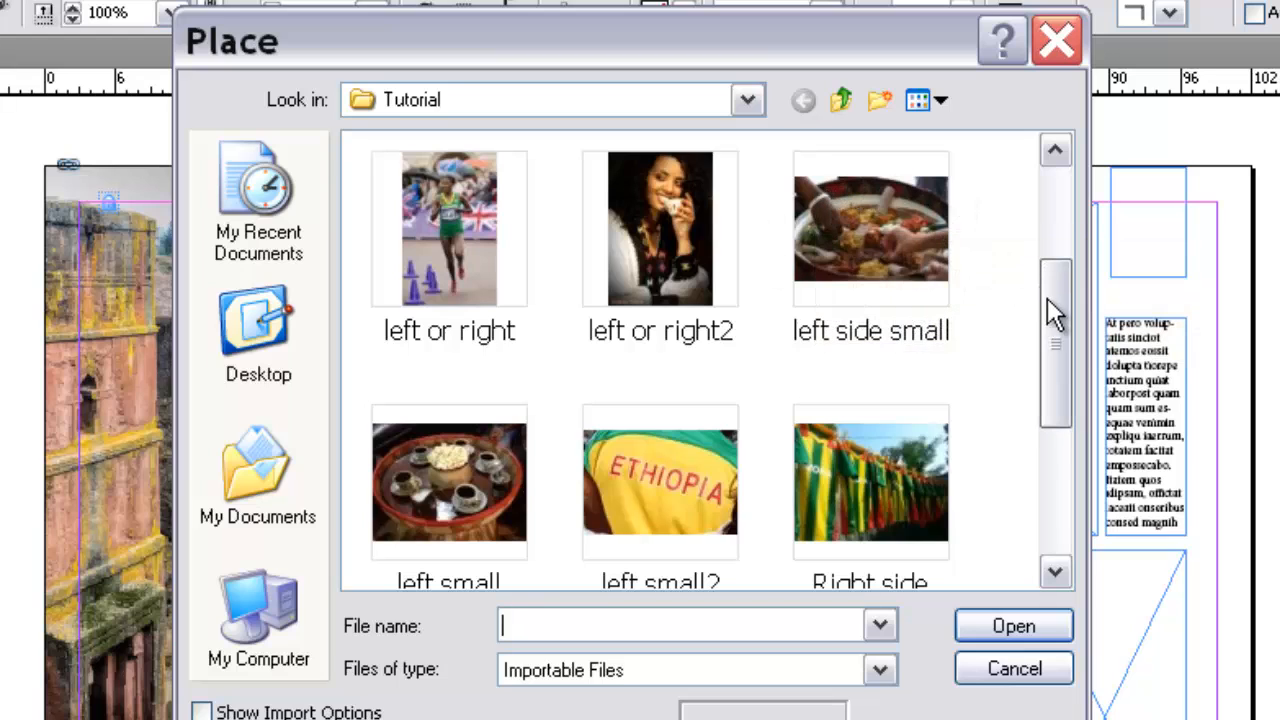
click(876, 217)
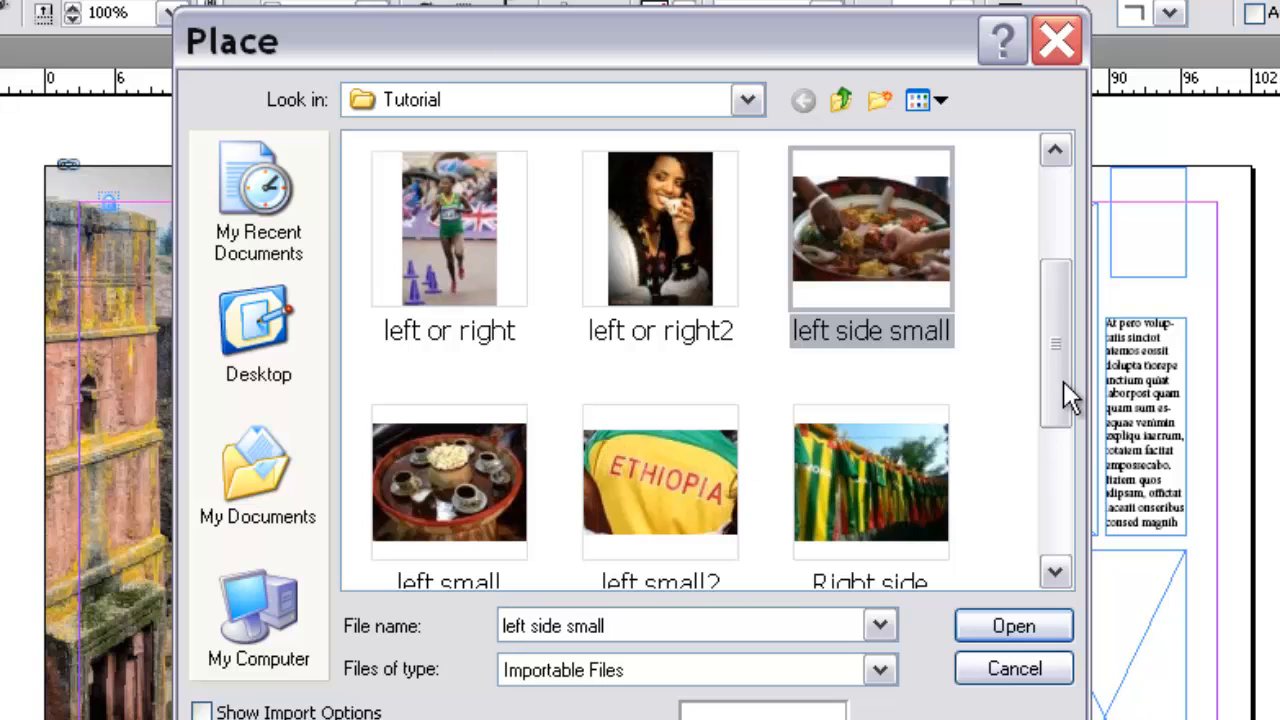
drag(1062, 373, 1062, 402)
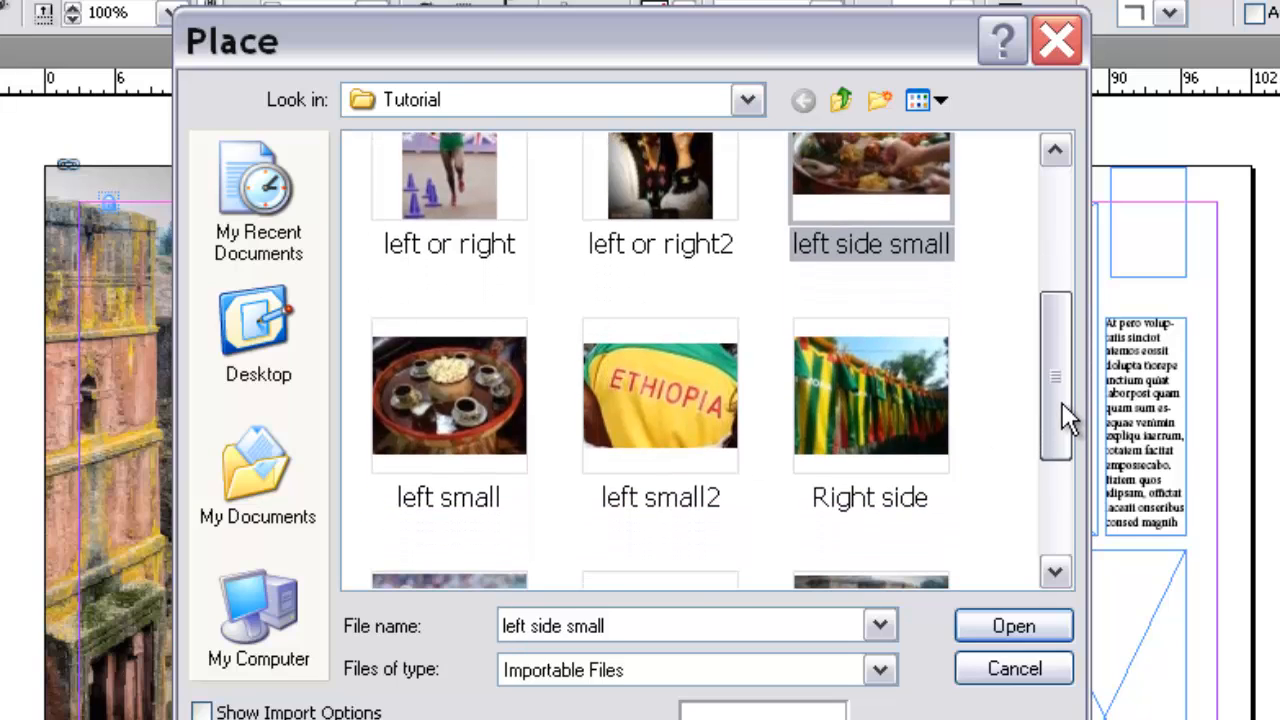
ctrl+click(465, 390)
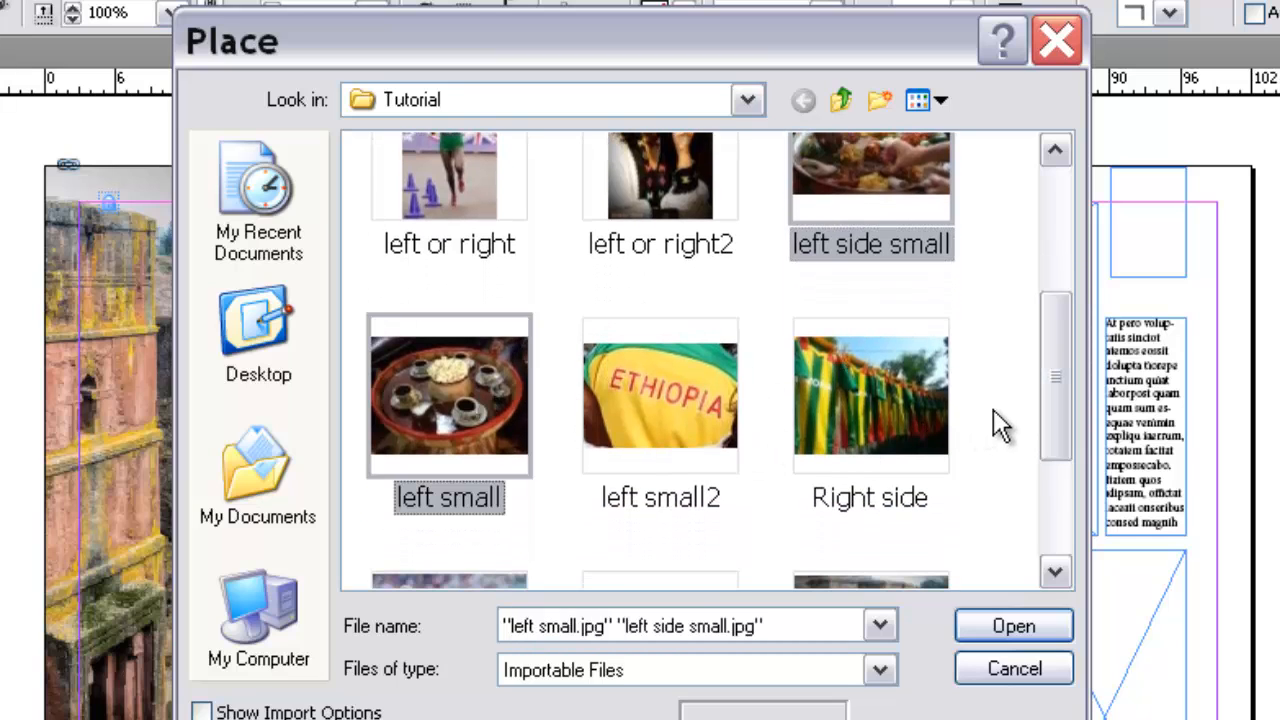
drag(1058, 377, 1052, 389)
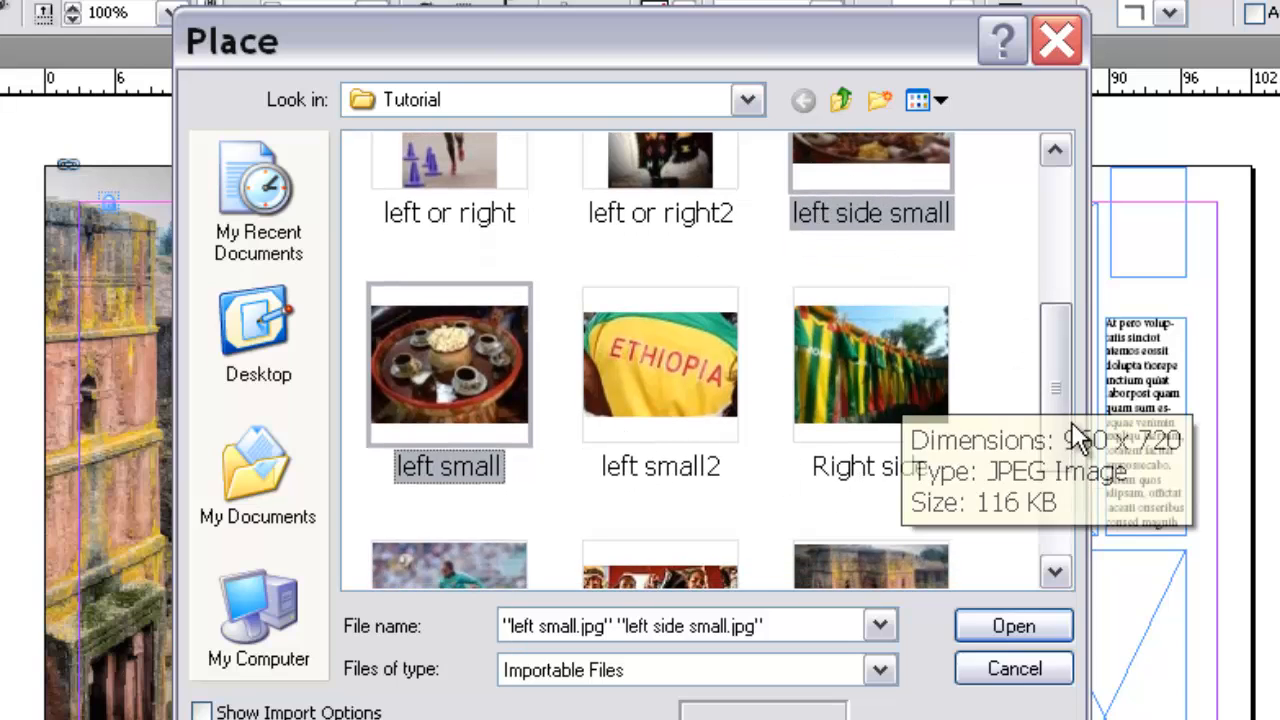
drag(1060, 415, 1060, 423)
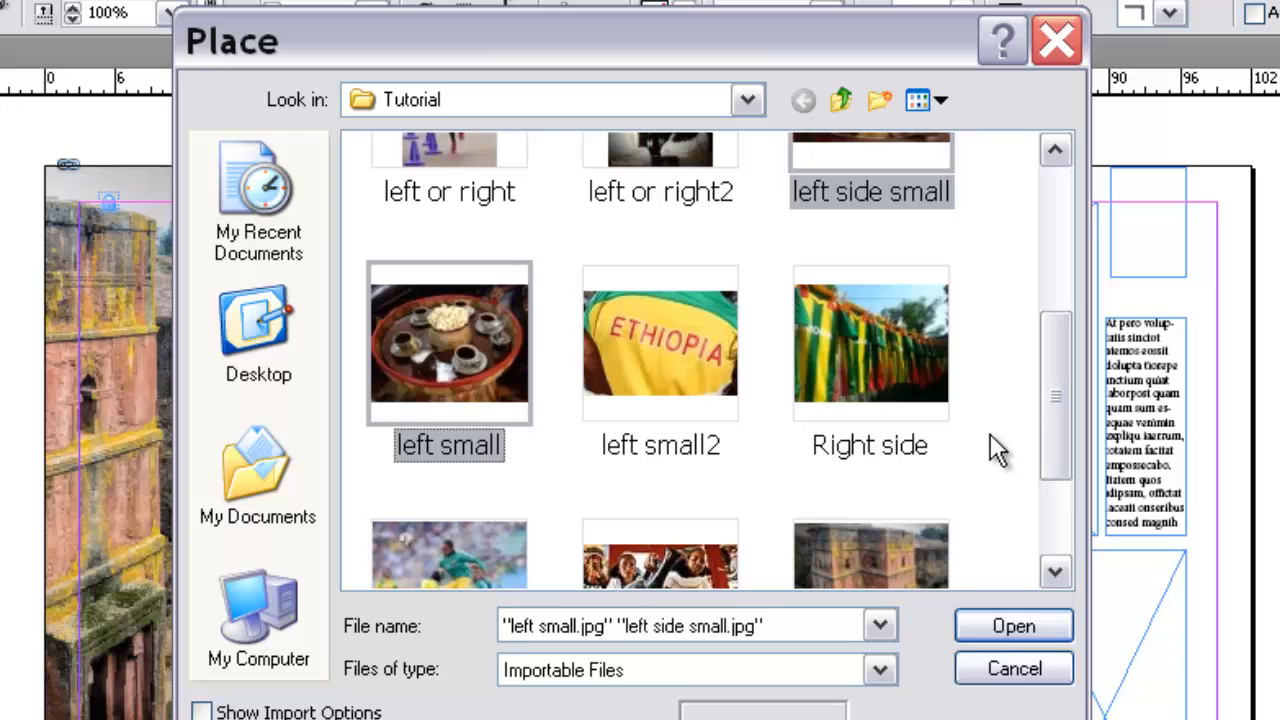
click(872, 170)
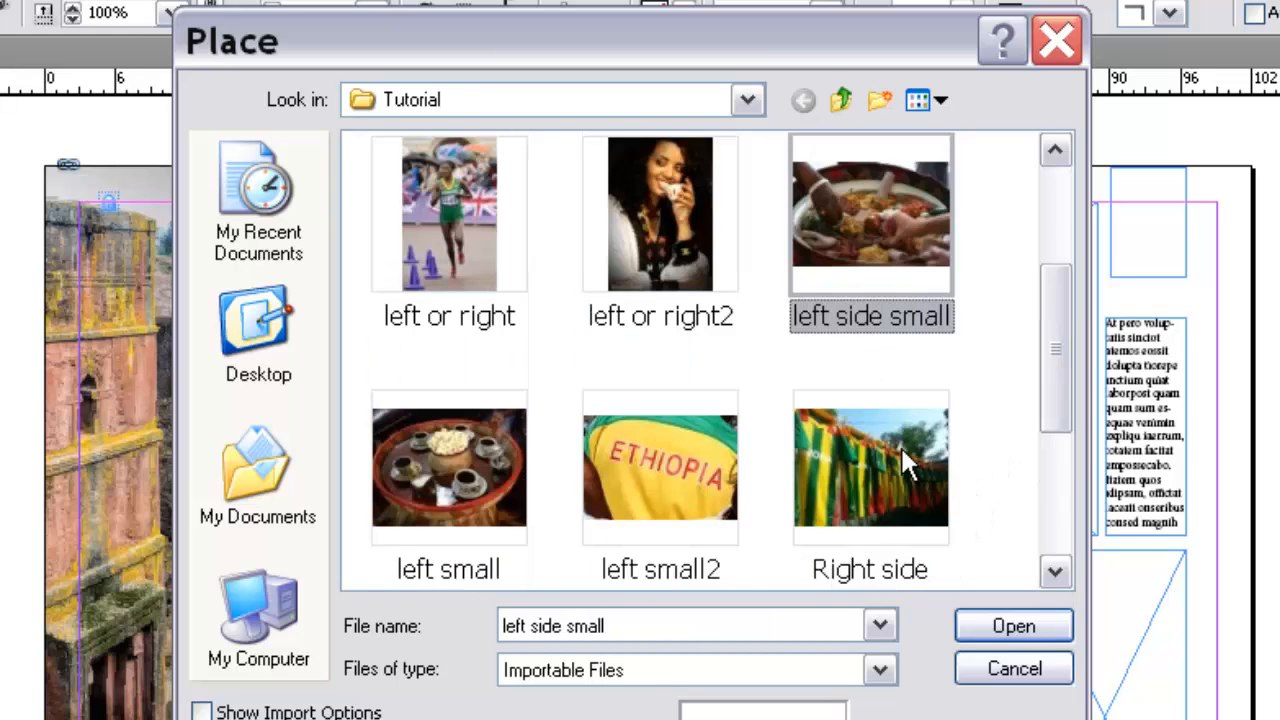
shift+click(890, 450)
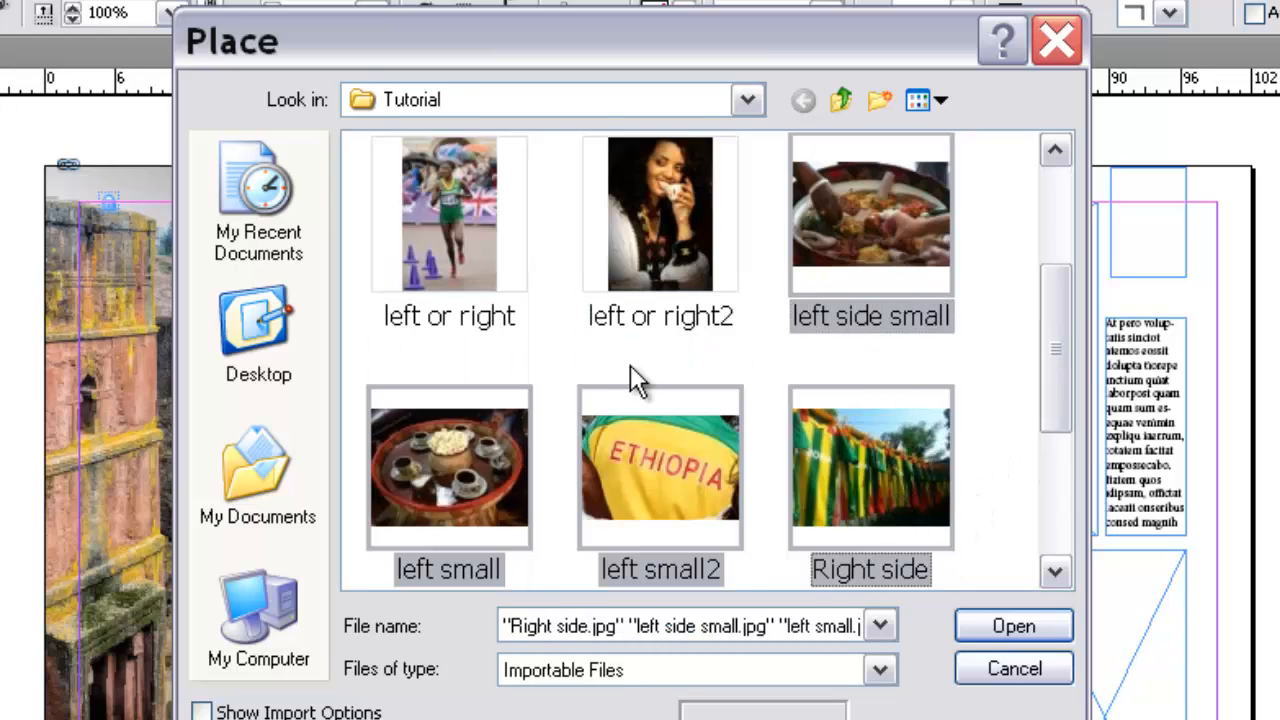
Step: Load the left side small, left small and Right side images together for placing
click(882, 209)
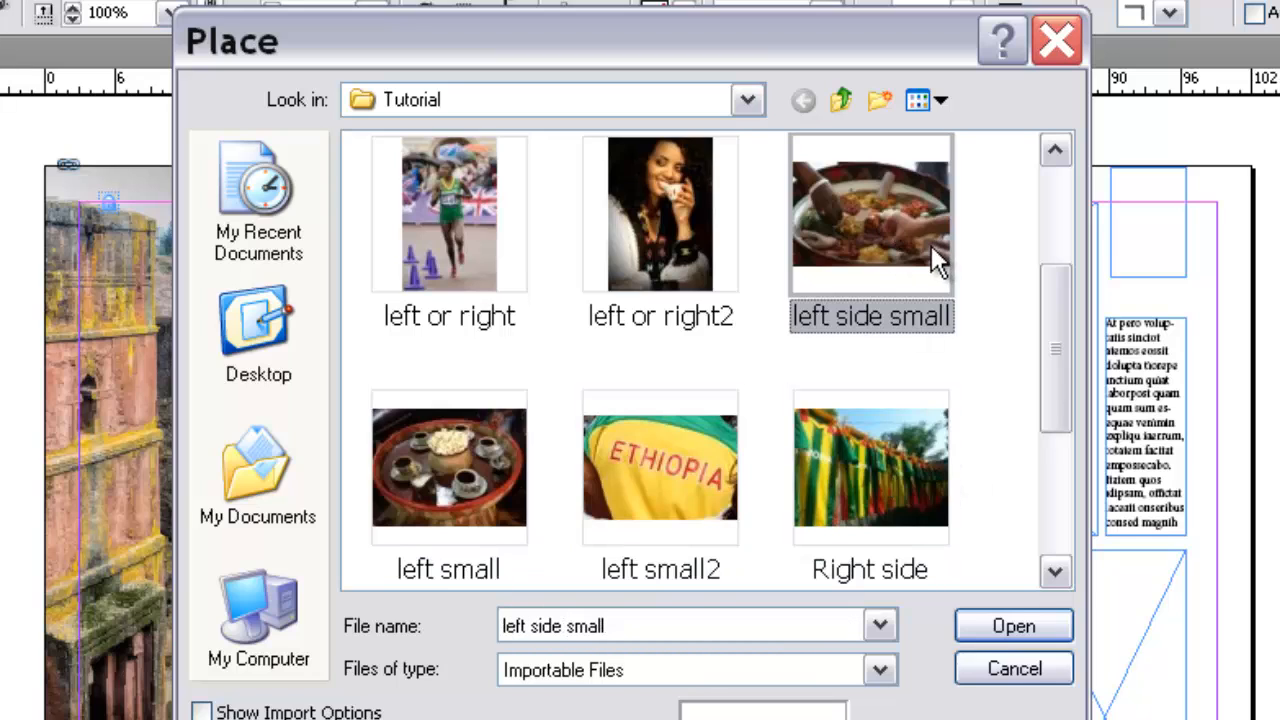
ctrl+click(496, 446)
drag(1050, 361, 1051, 414)
ctrl+click(676, 520)
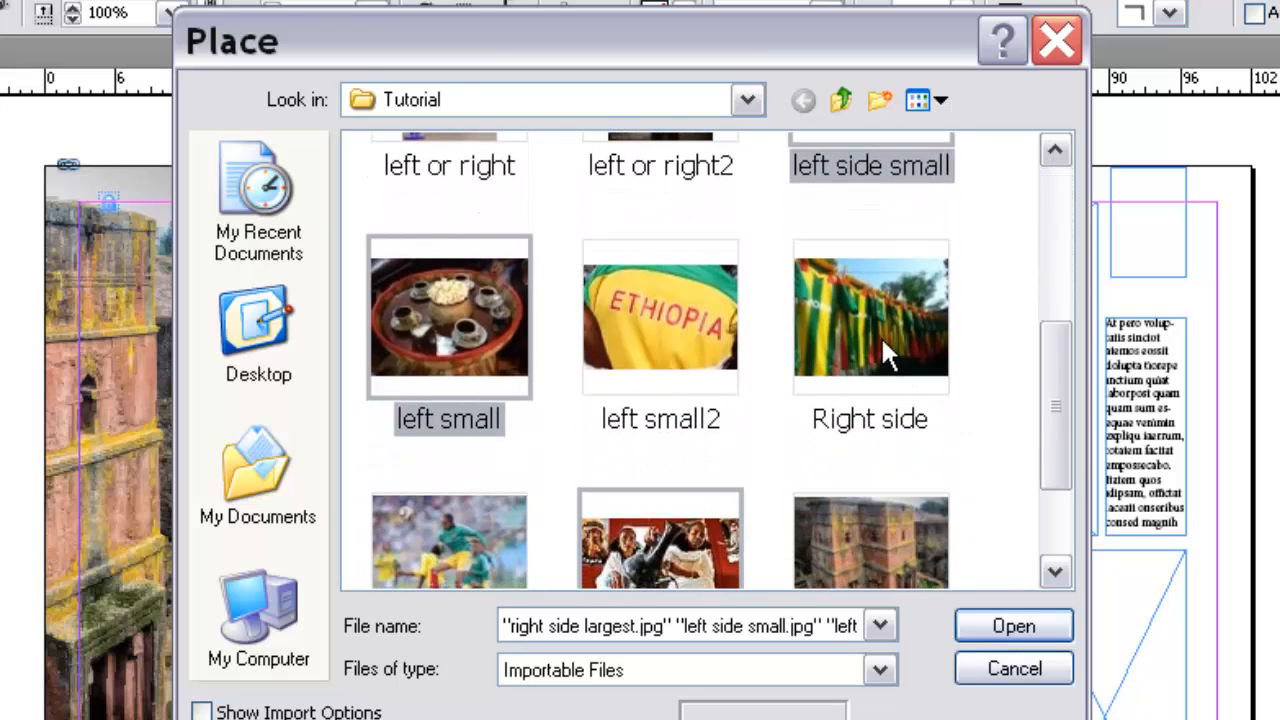
ctrl+click(680, 525)
ctrl+click(865, 240)
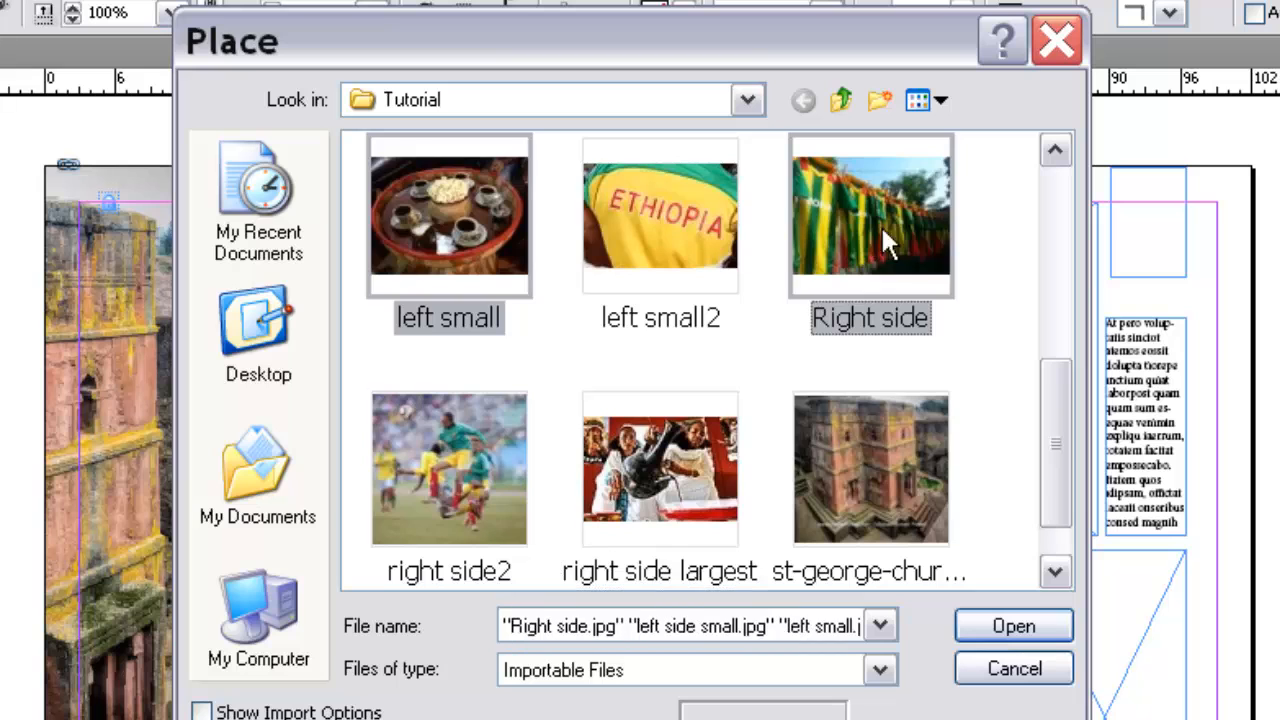
scroll(950, 270, up, 4)
click(1013, 625)
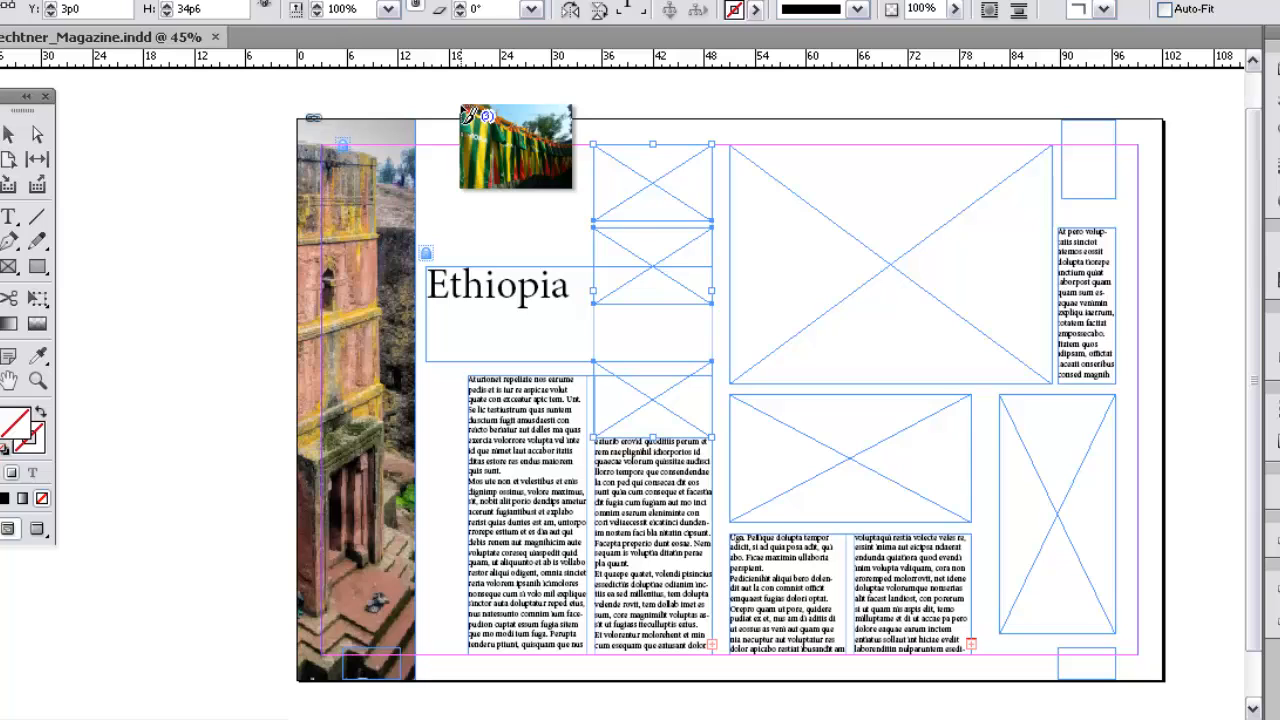
Step: Place Right side in the lowest small frame, left side small in the middle one and left small in the top one
click(600, 375)
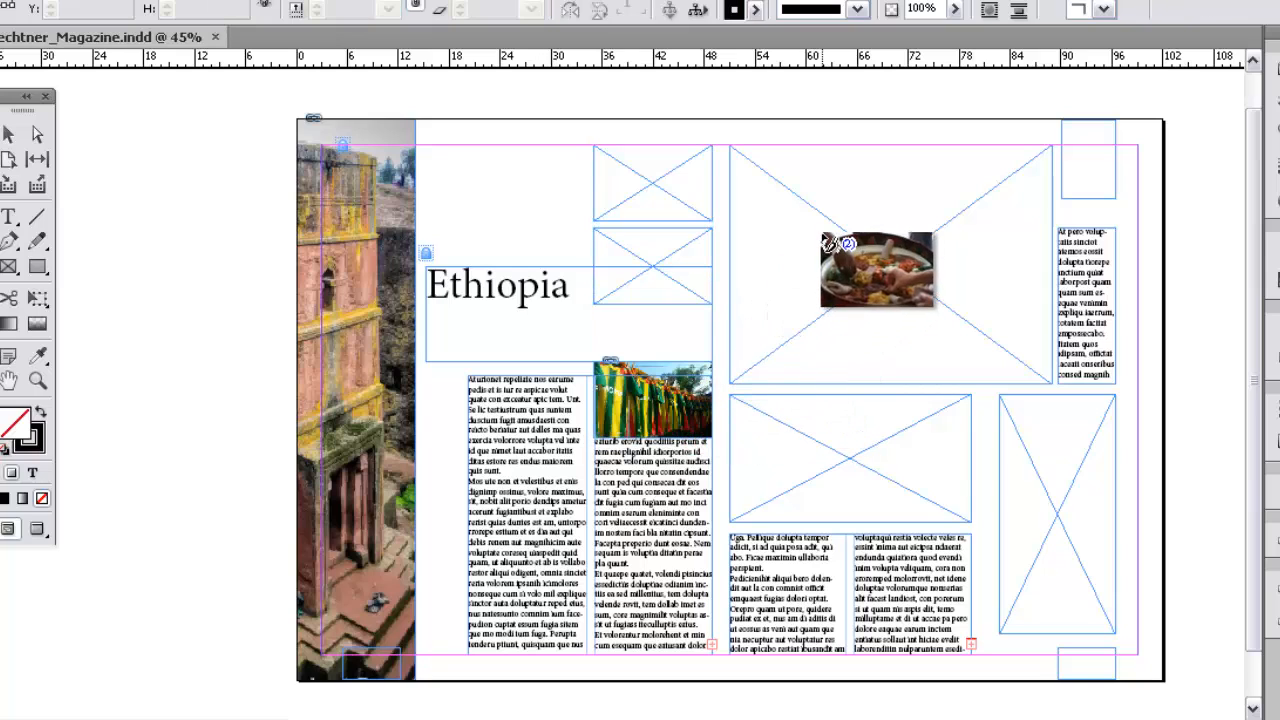
drag(103, 193, 104, 194)
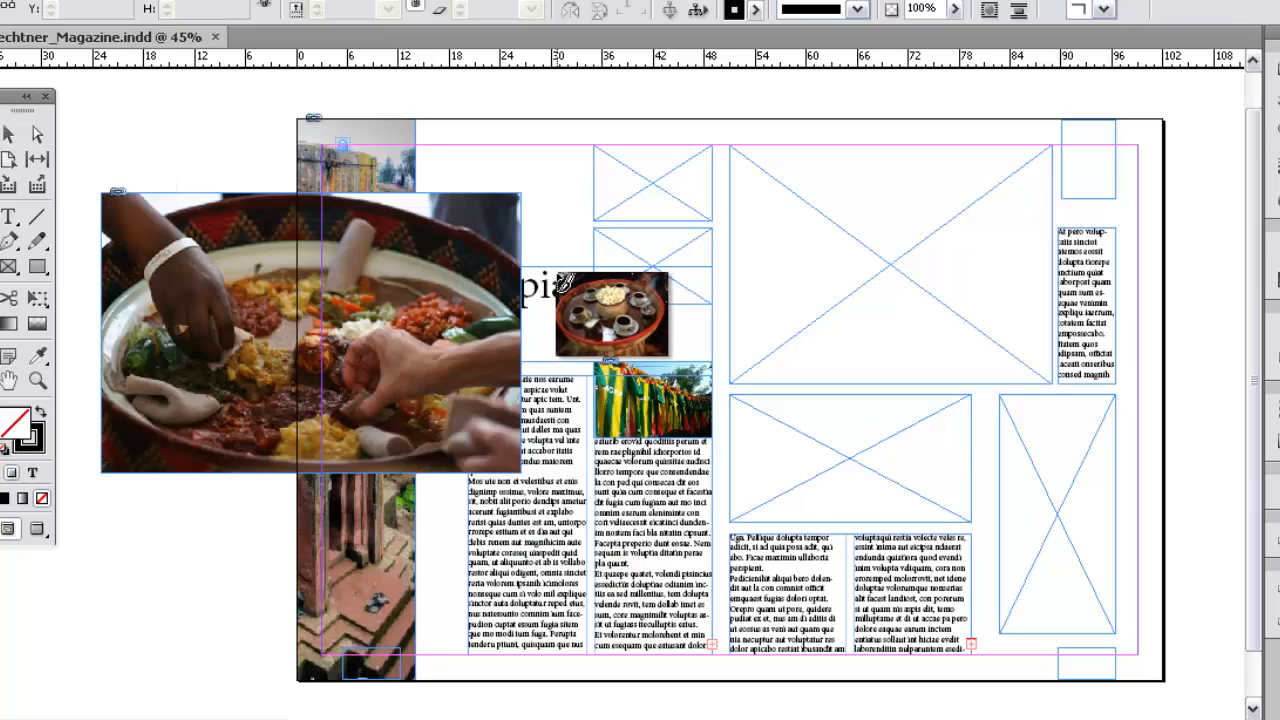
key(ctrl+z)
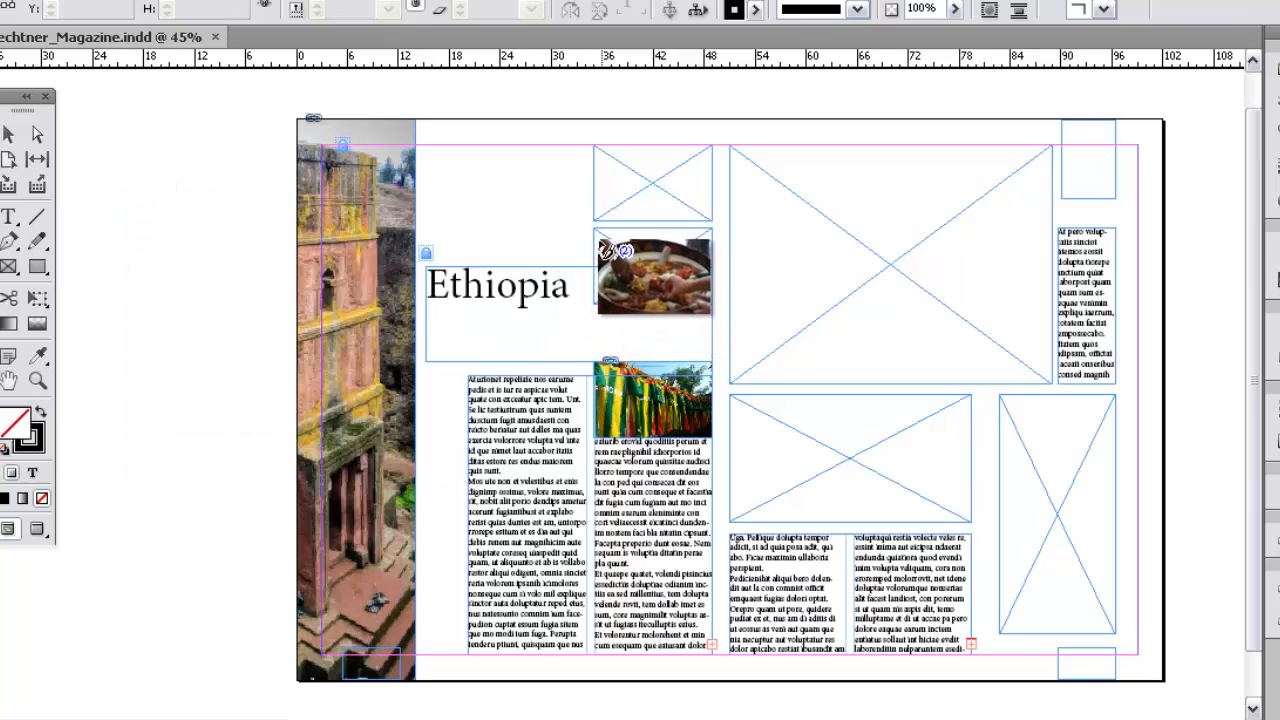
drag(612, 236, 613, 238)
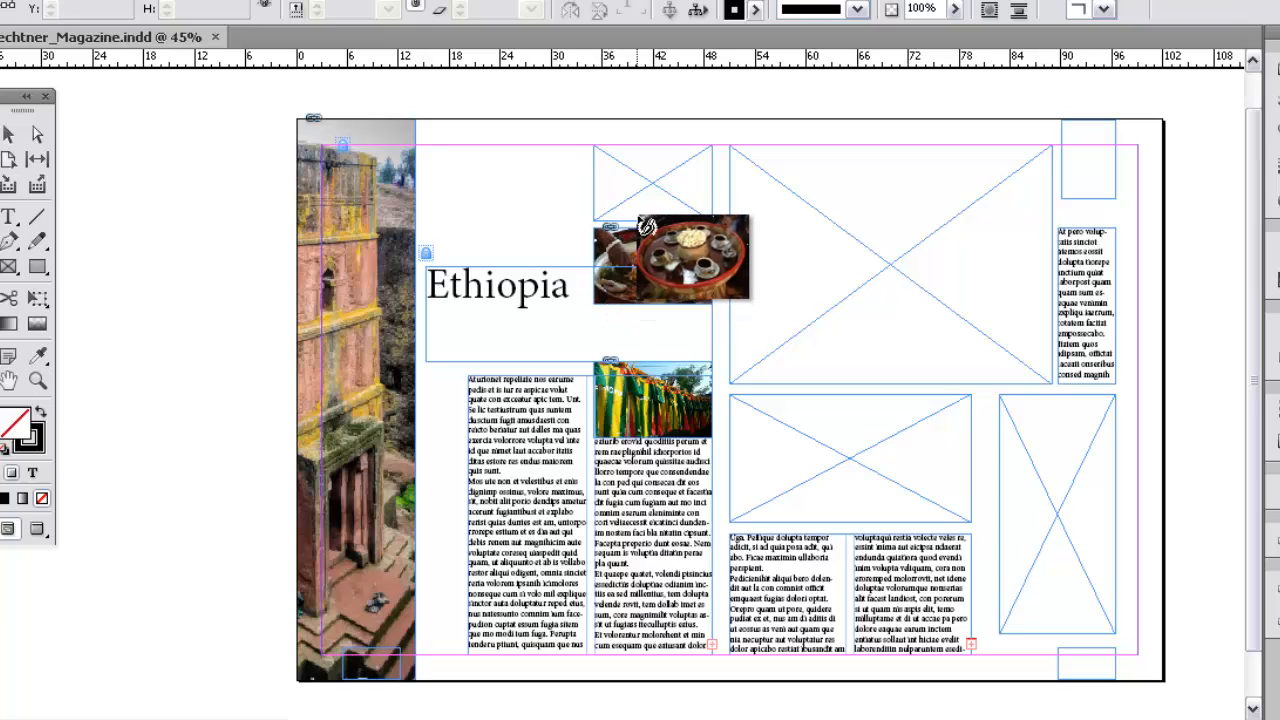
click(616, 168)
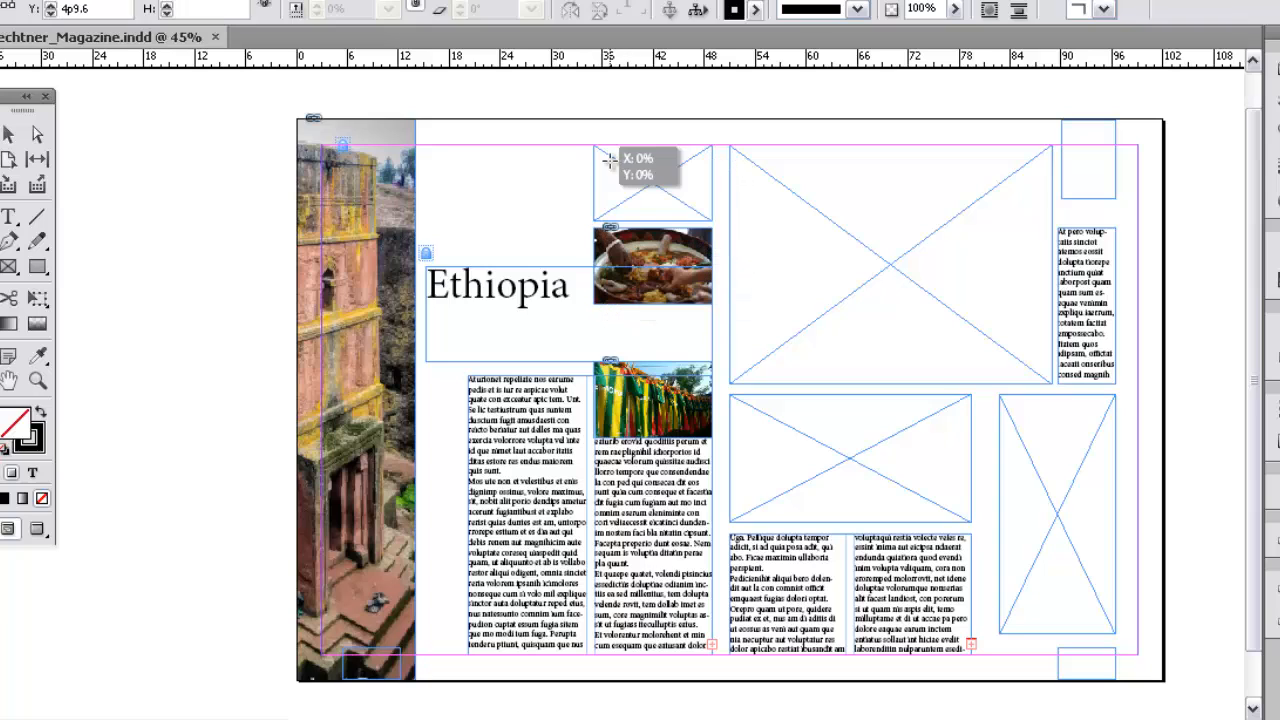
click(562, 177)
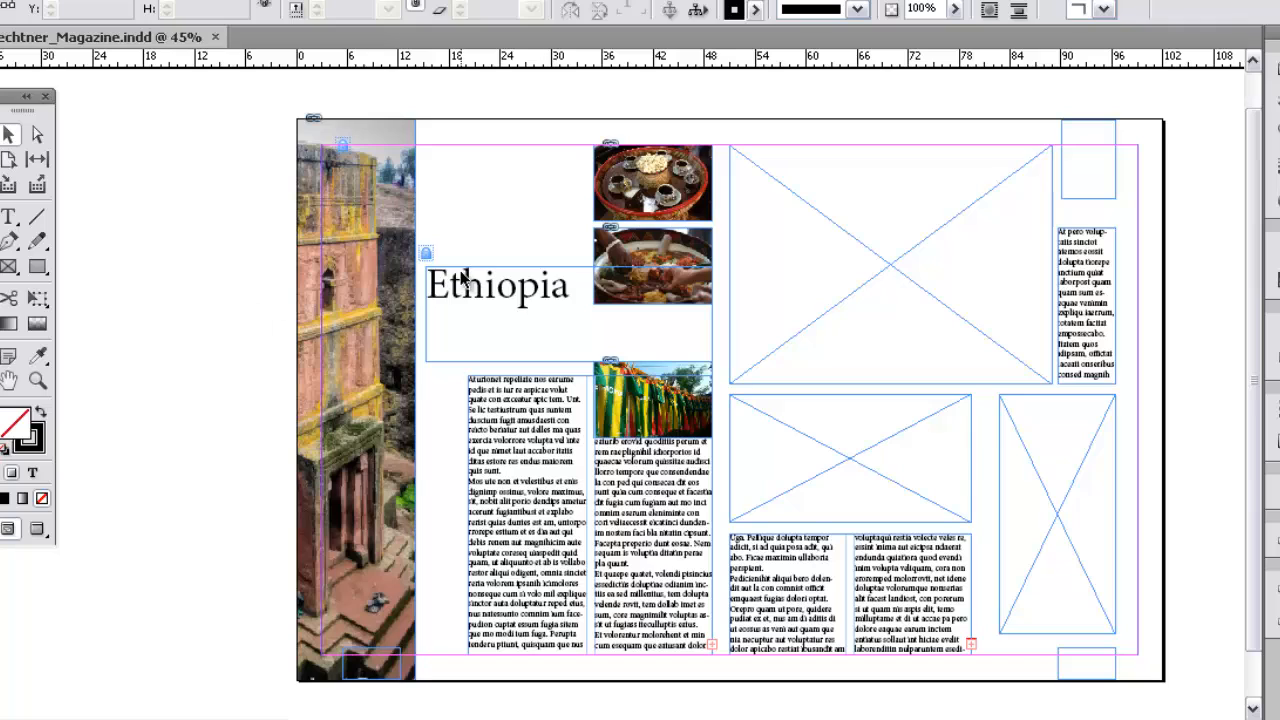
Step: Check the coffee picture's full extent with the Direct Selection tool, and fit its frame in the top small position to the content
click(38, 135)
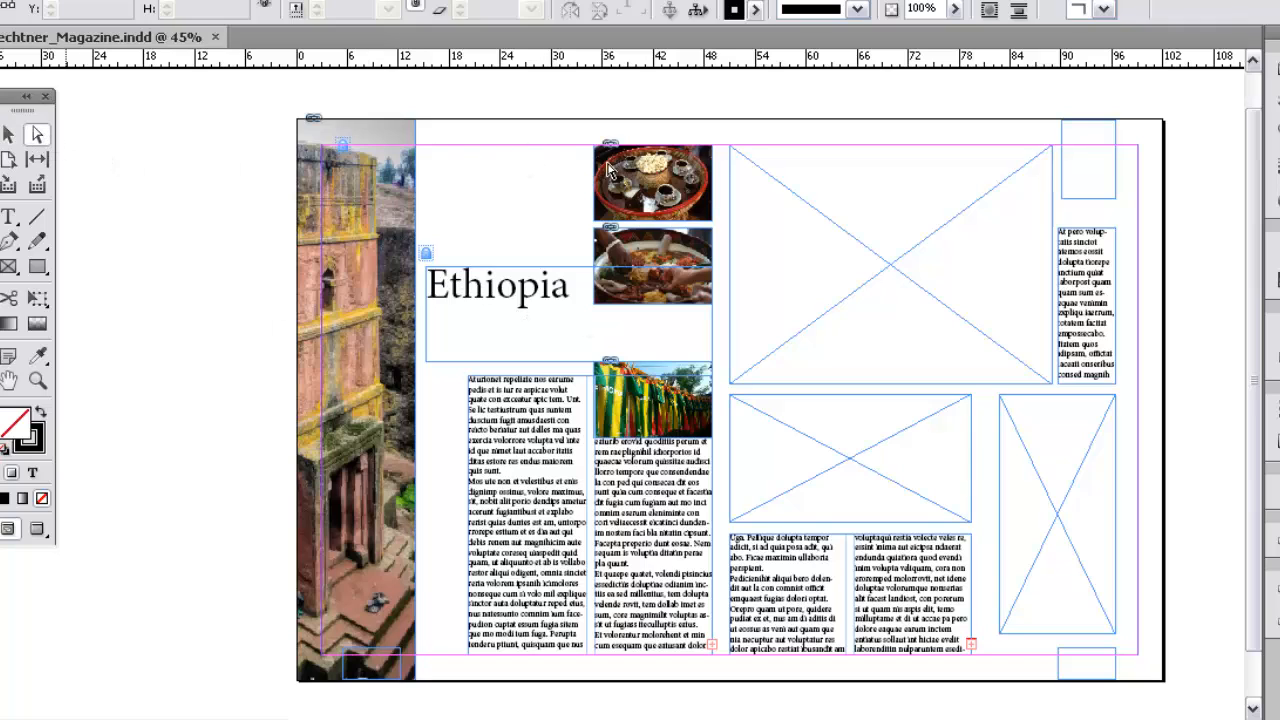
click(622, 170)
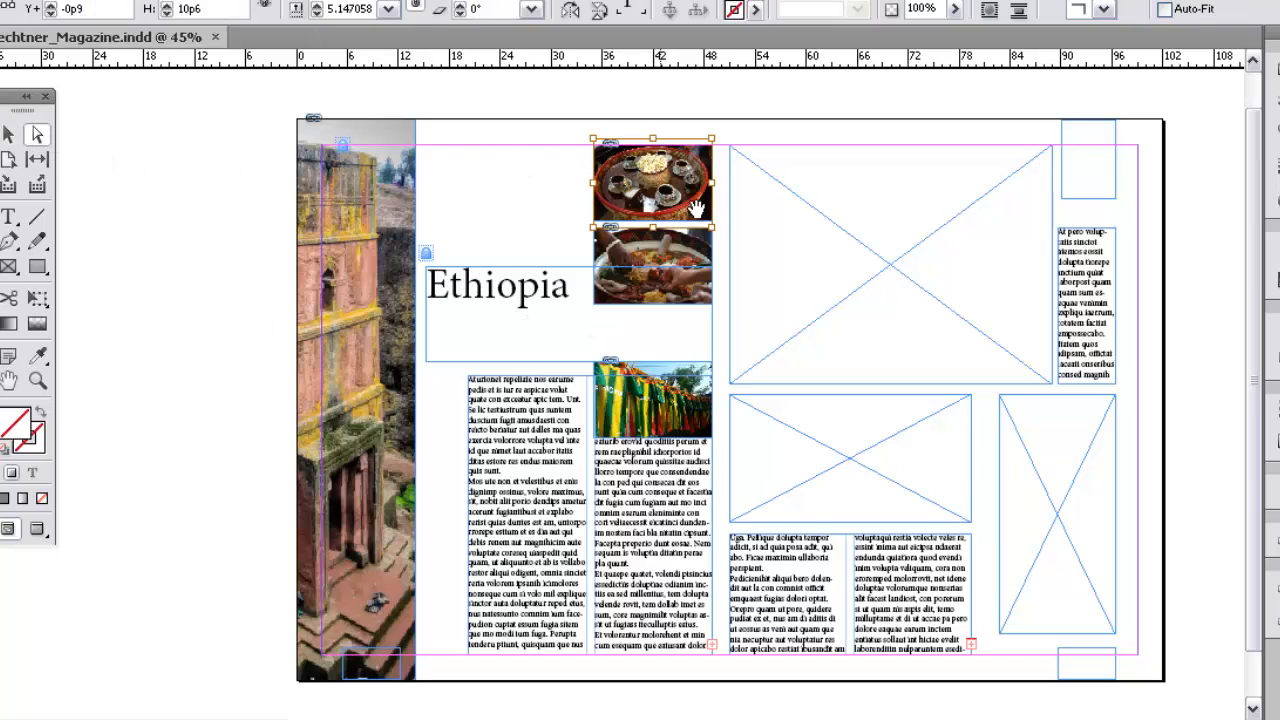
click(8, 136)
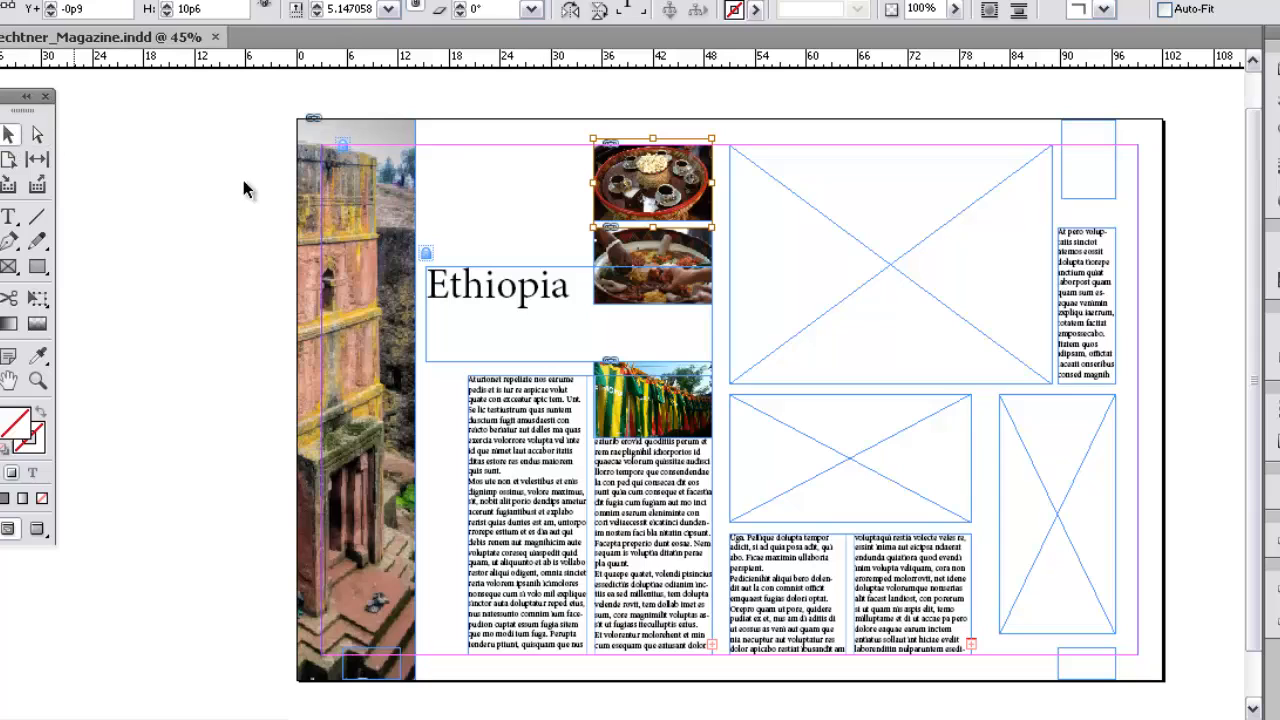
click(552, 160)
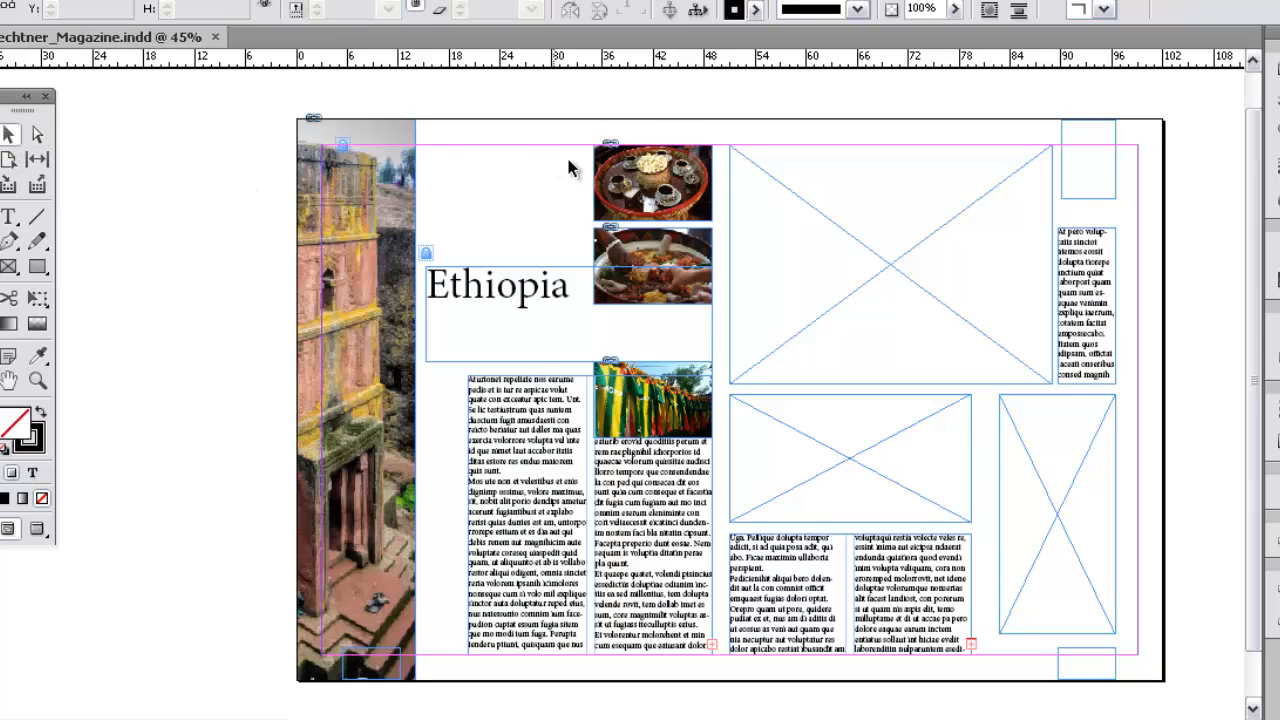
click(683, 178)
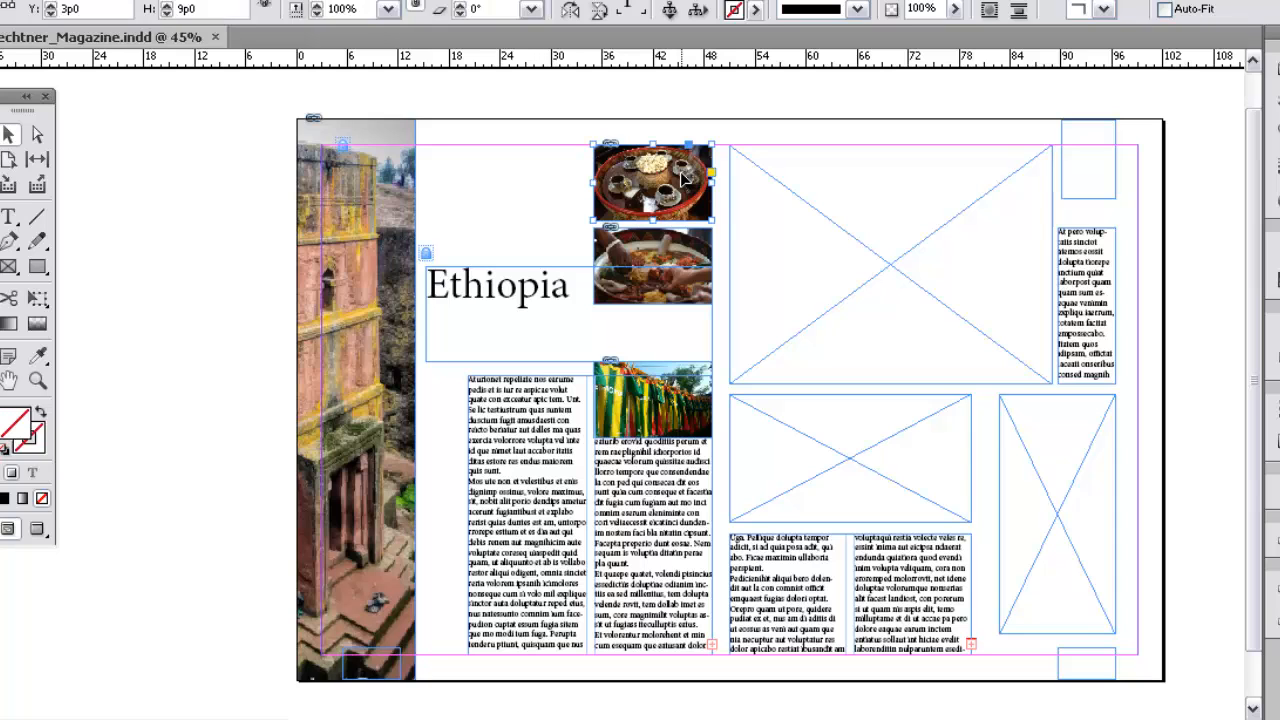
right_click(683, 178)
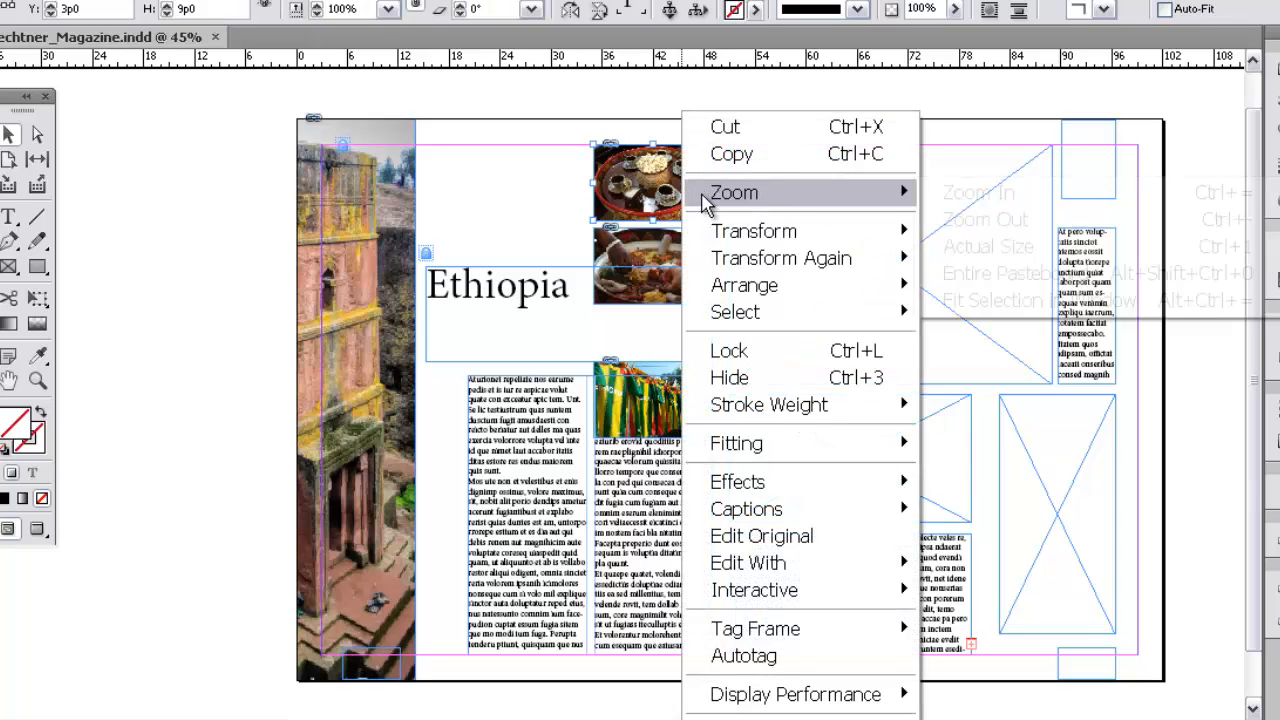
mouse_move(895, 452)
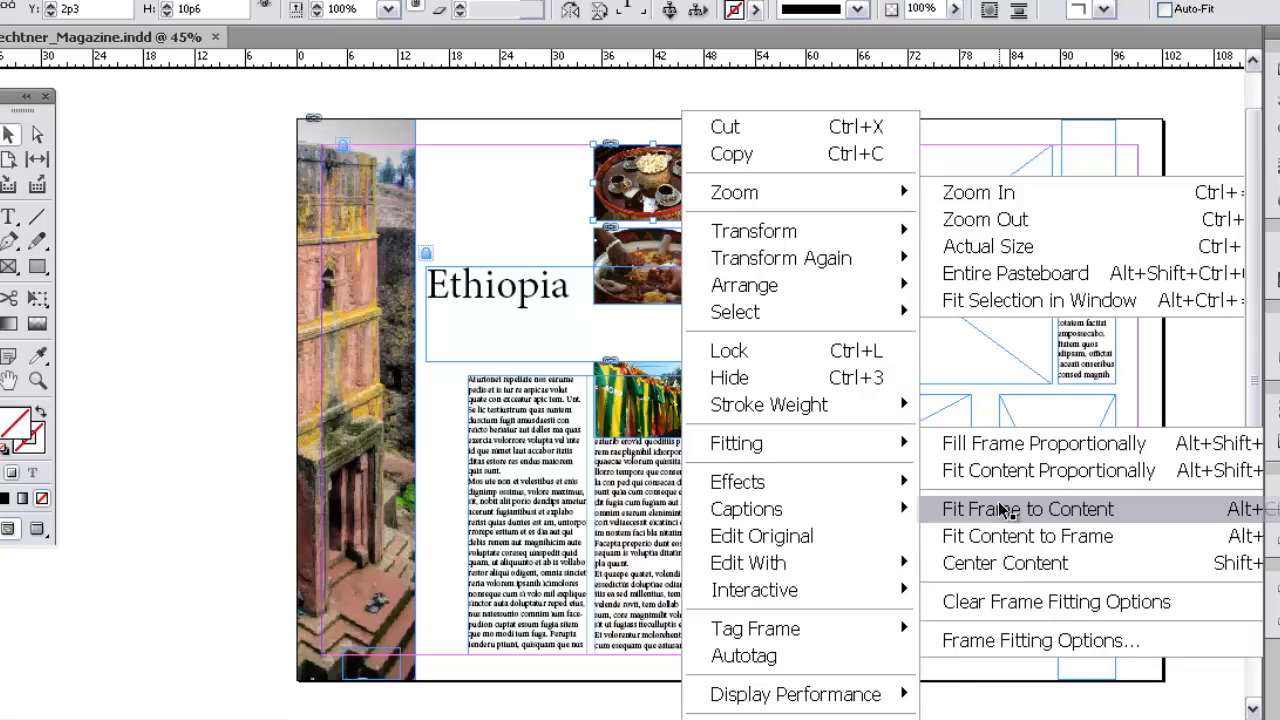
click(1003, 512)
Step: Move the middle food picture down to Y 13p7.2 and extend its frame's lower edge to a height of 11p2.4
drag(653, 243, 653, 249)
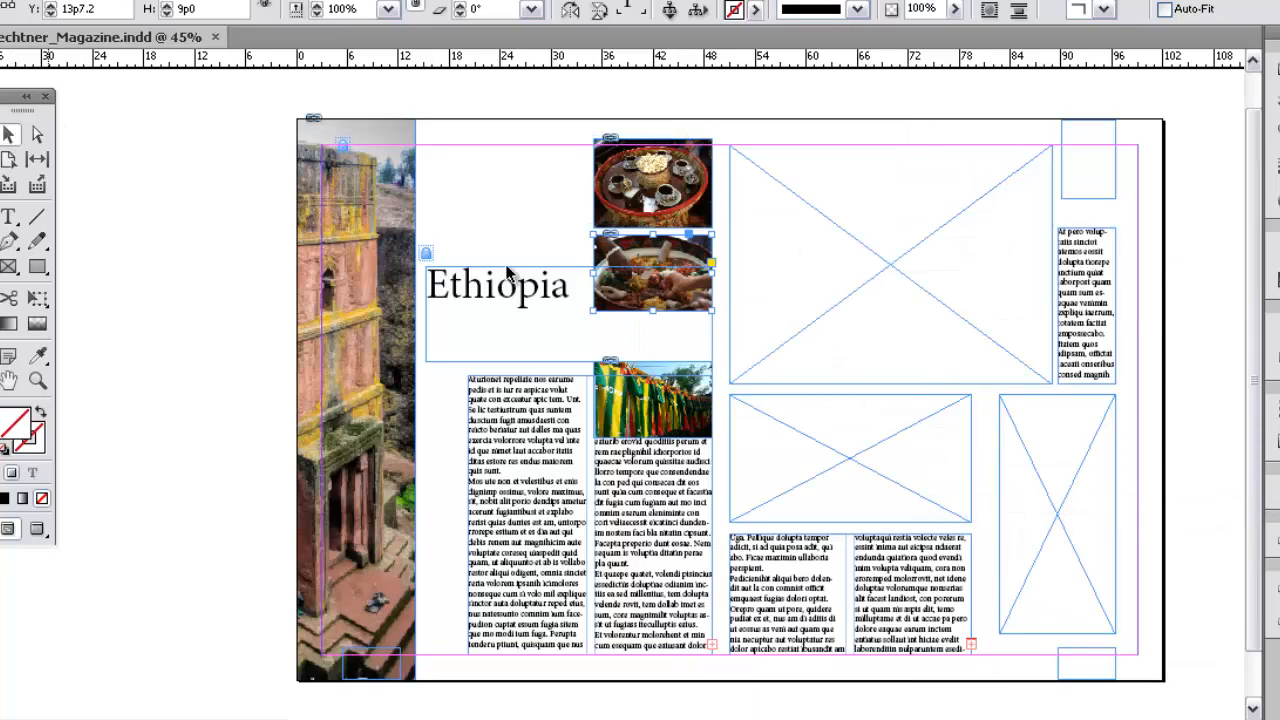
drag(651, 312, 653, 328)
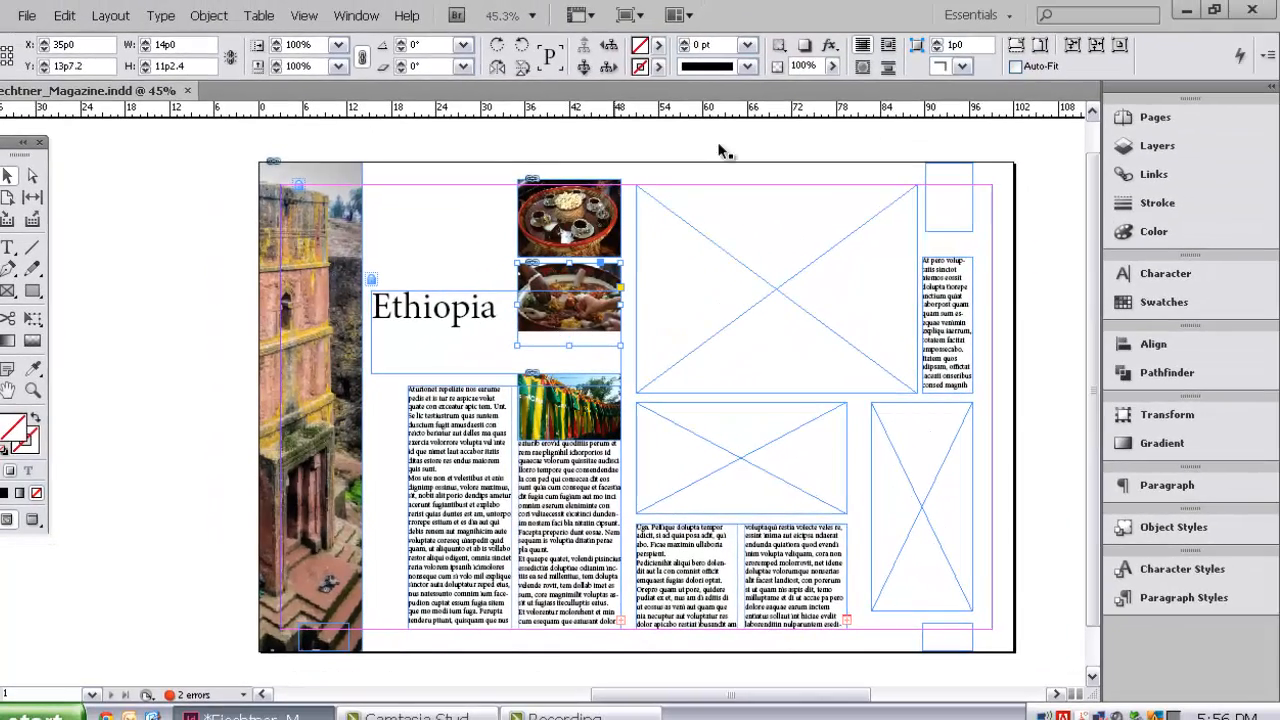
Step: Give the middle food picture's frame a 3 pt stroke and hide the frame edges on the spread
click(746, 45)
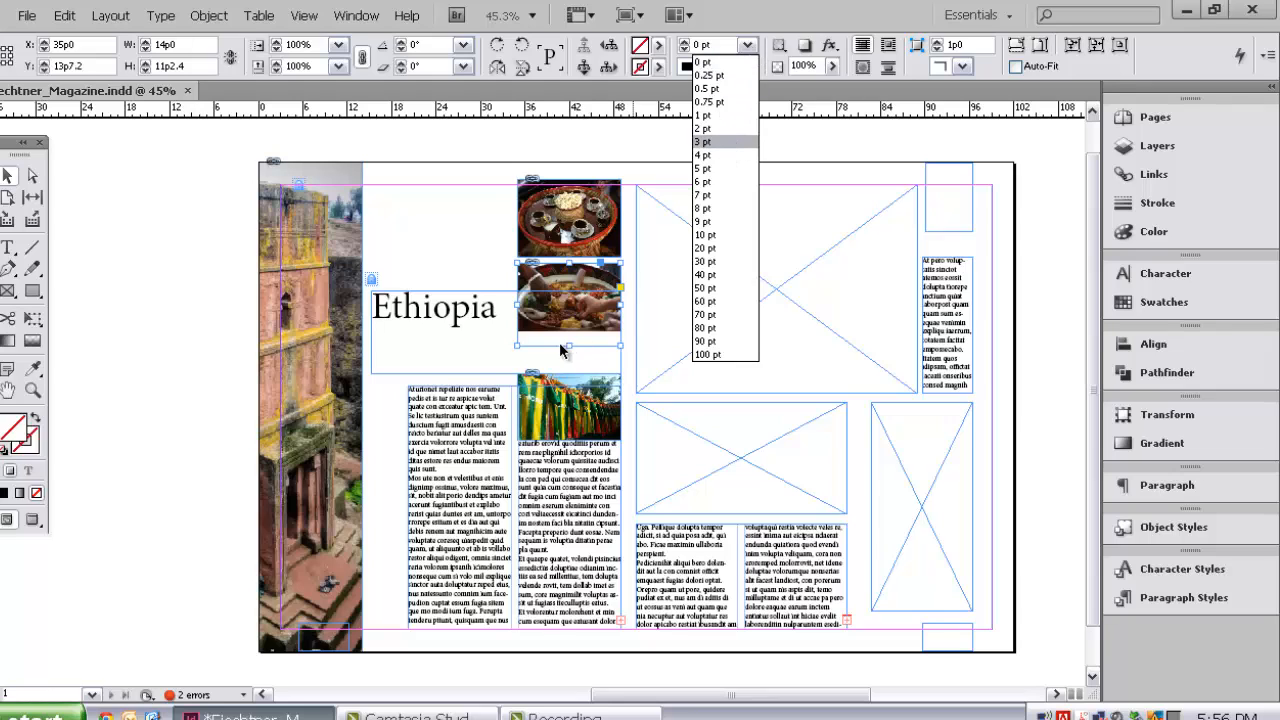
click(702, 142)
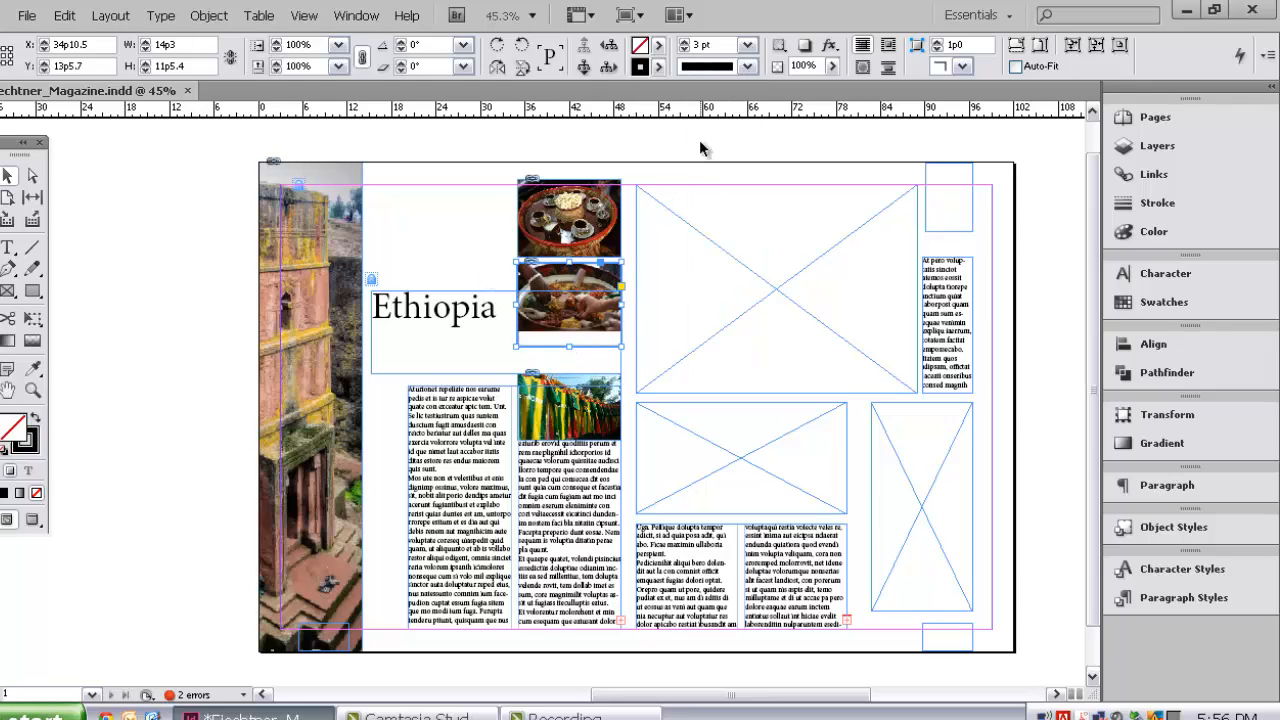
click(466, 283)
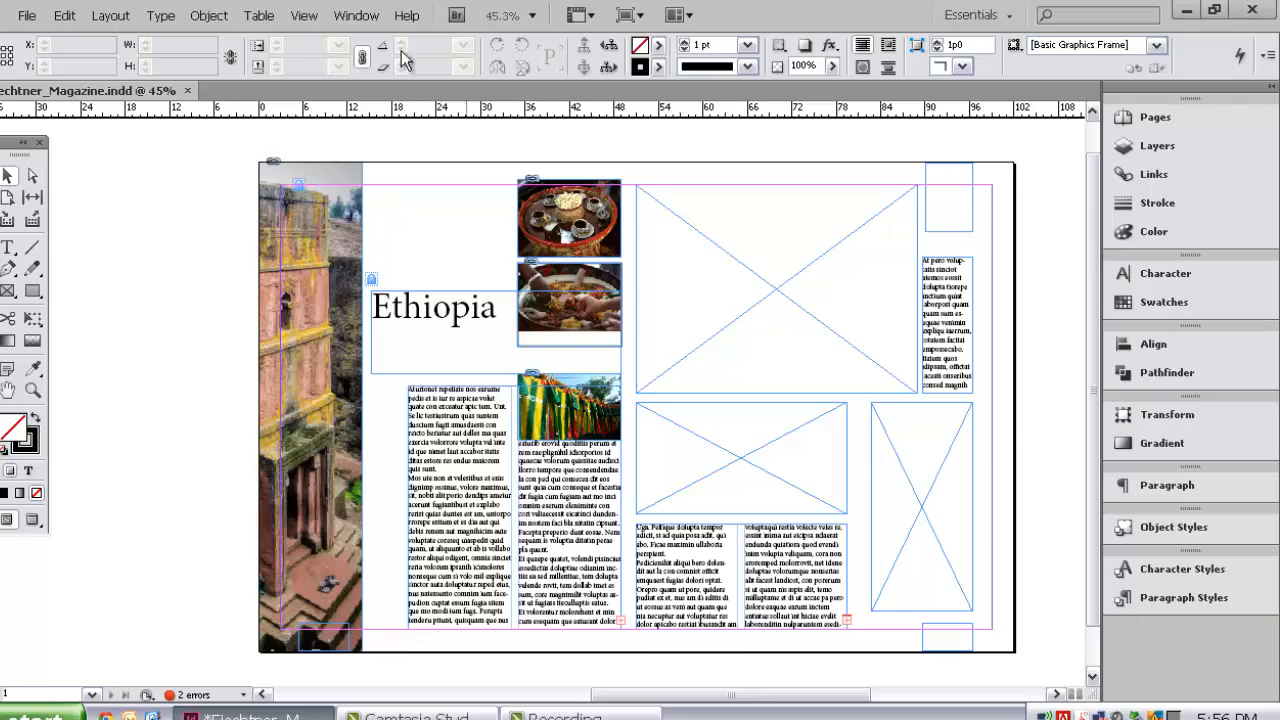
click(366, 22)
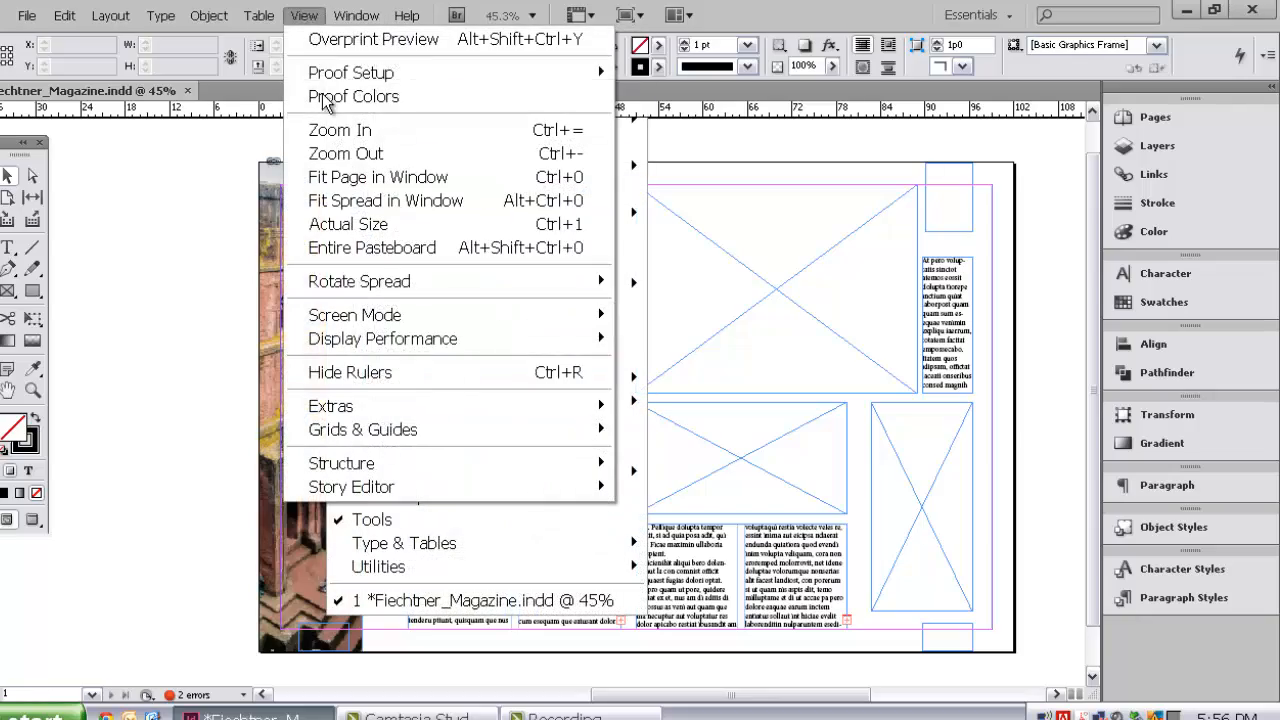
mouse_move(574, 412)
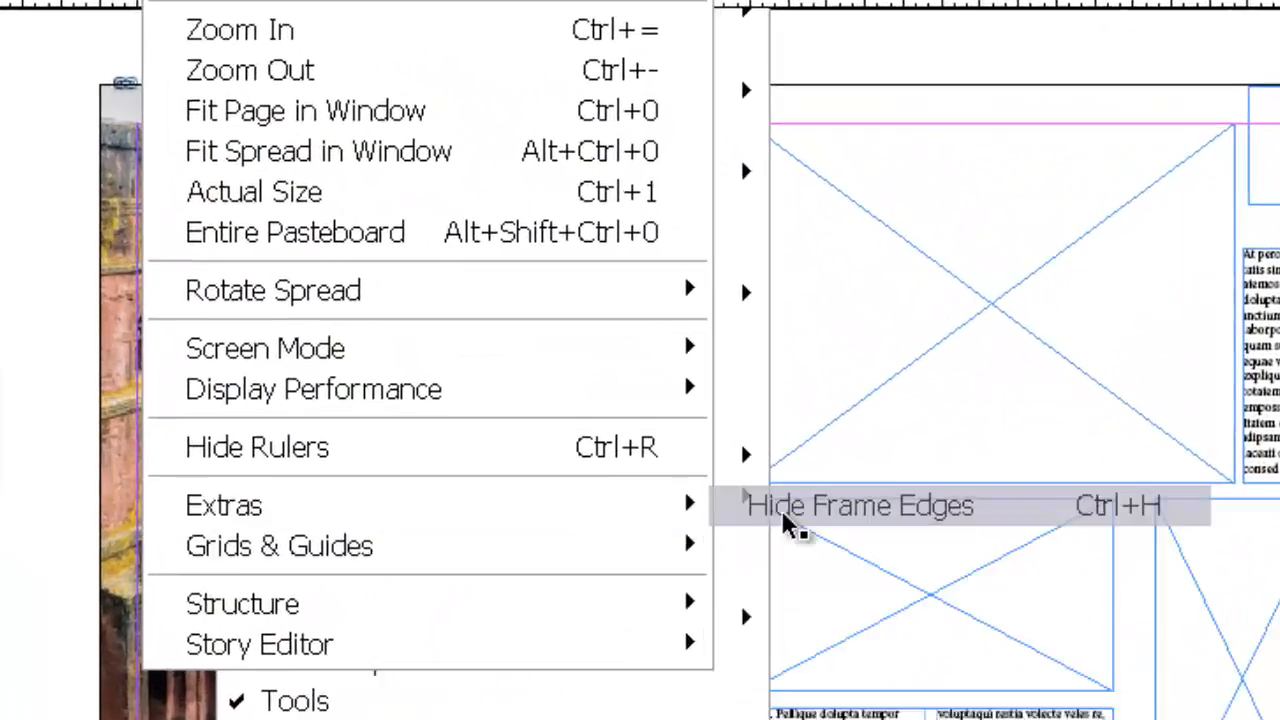
click(656, 406)
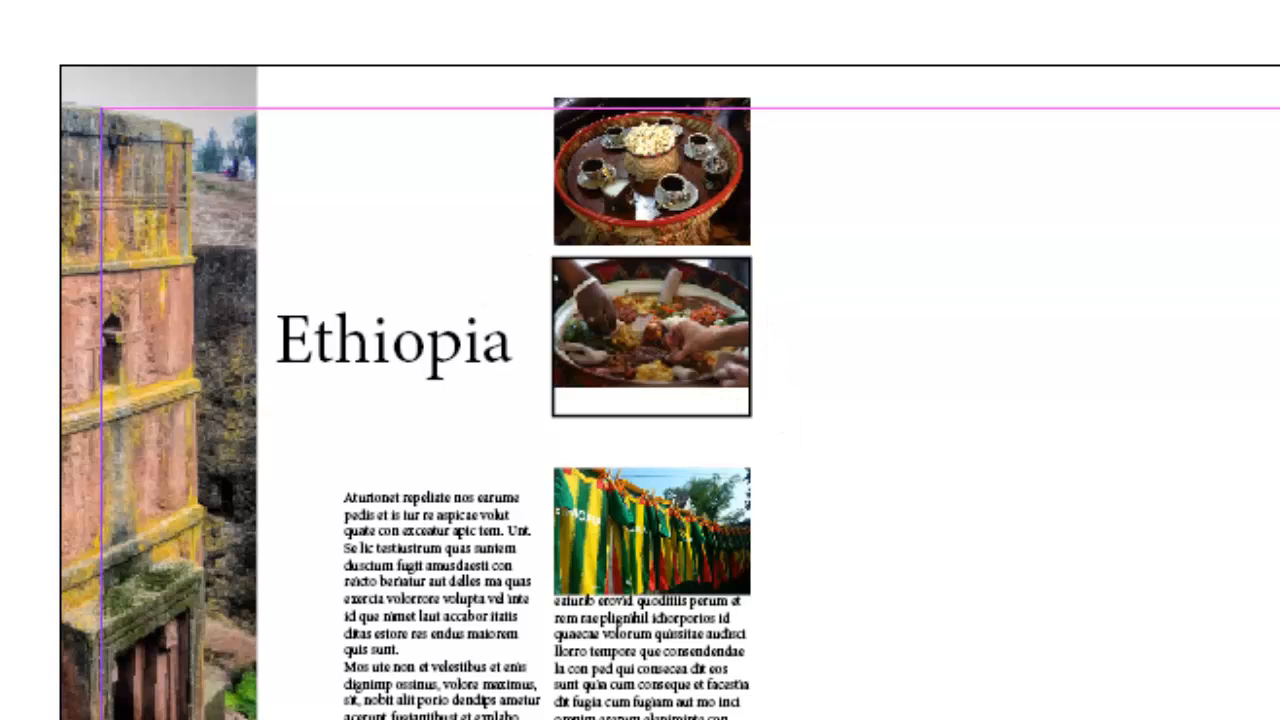
Step: Fit the middle food picture's frame to its content to remove the empty strip below the image
click(671, 295)
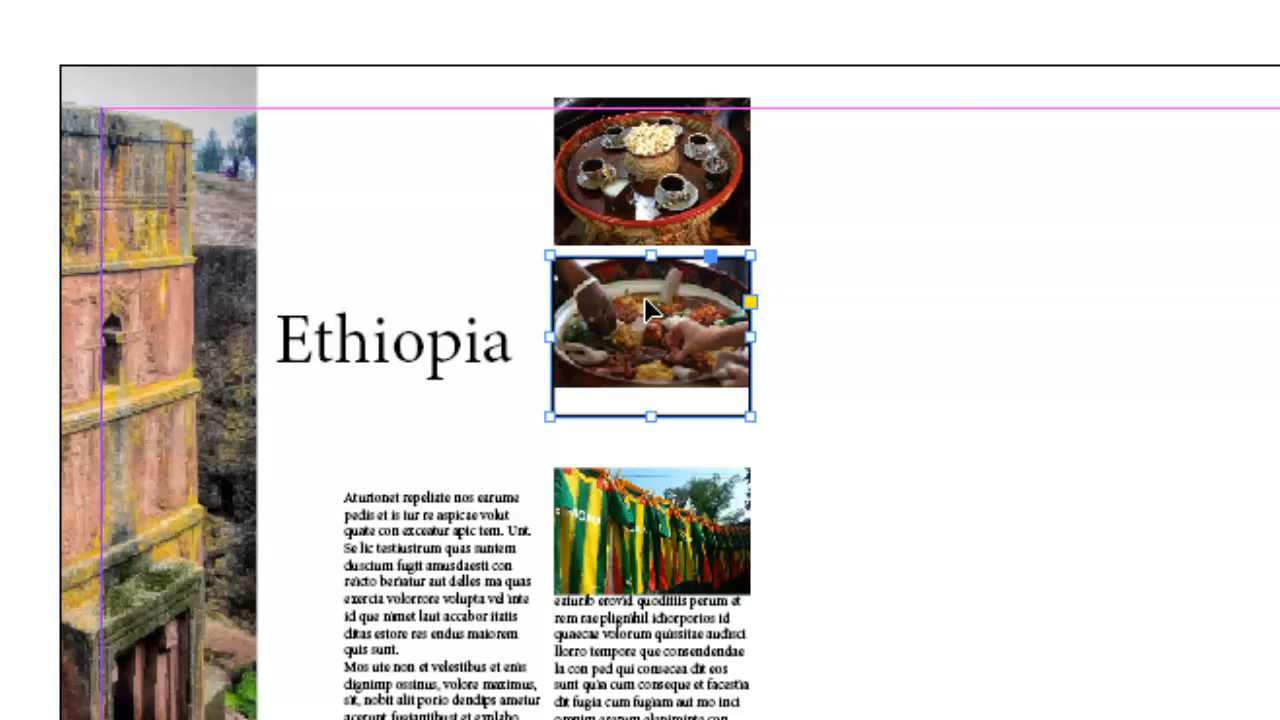
right_click(644, 297)
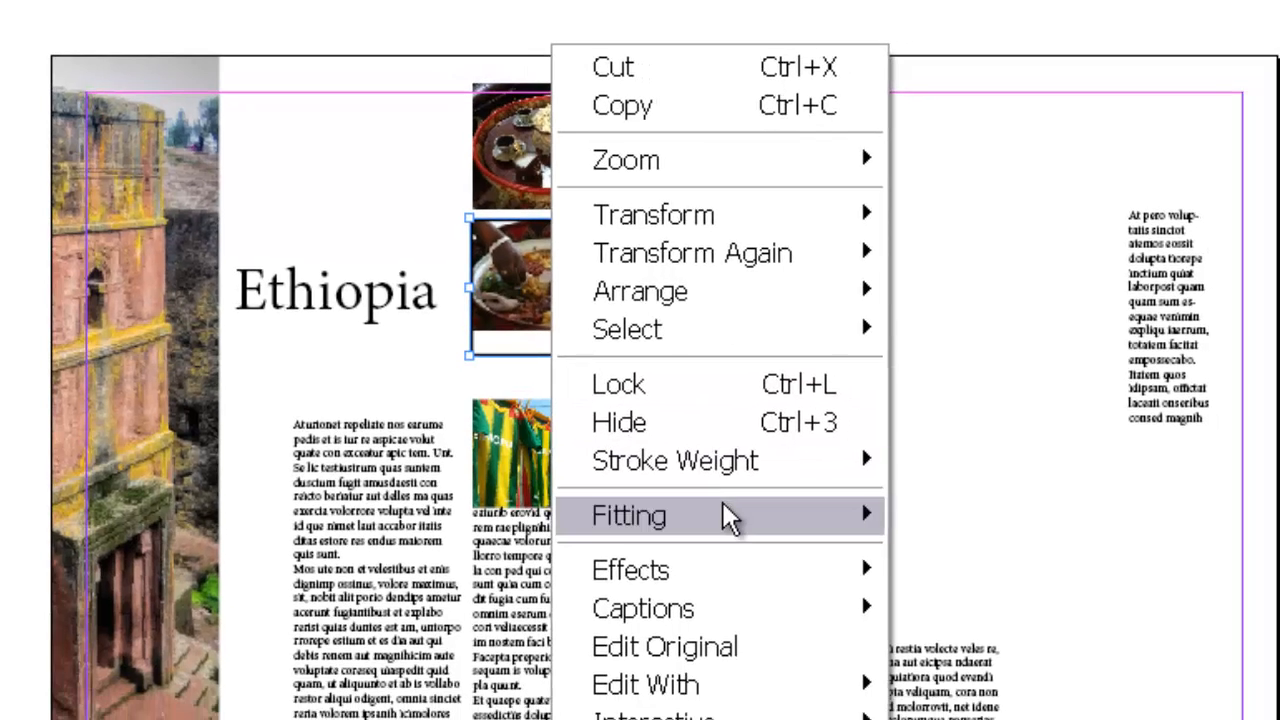
mouse_move(777, 523)
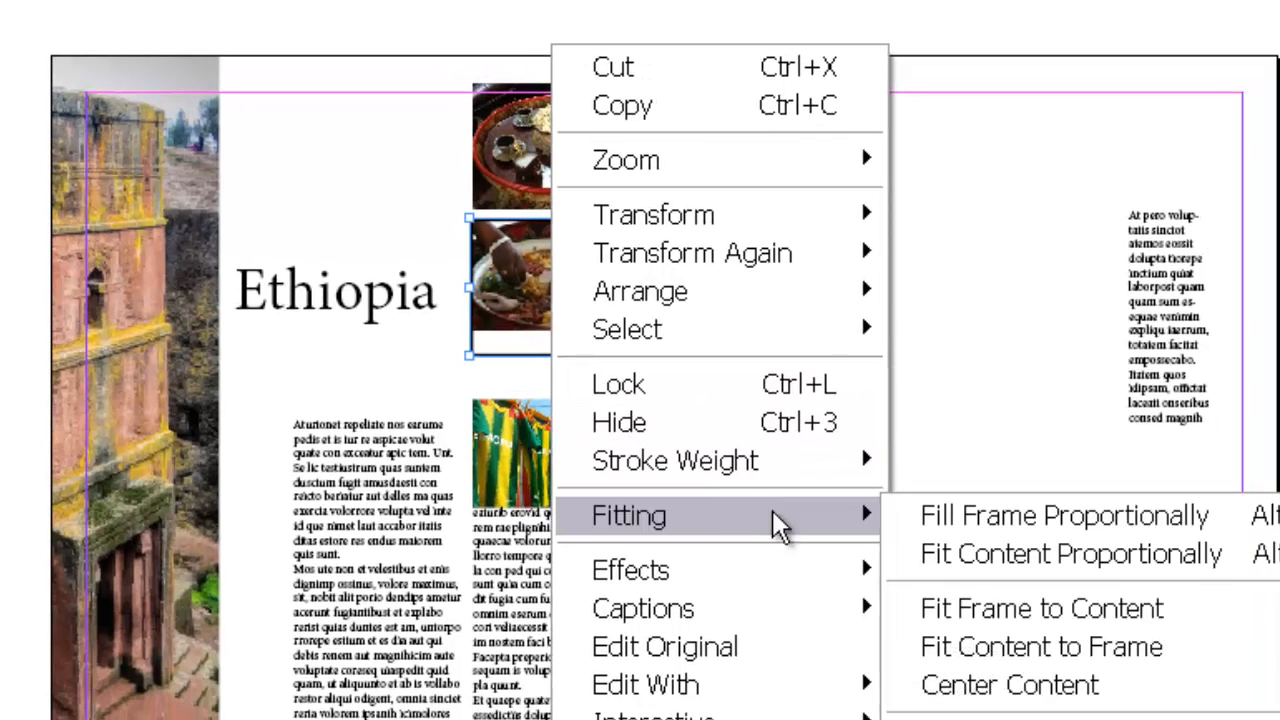
click(968, 590)
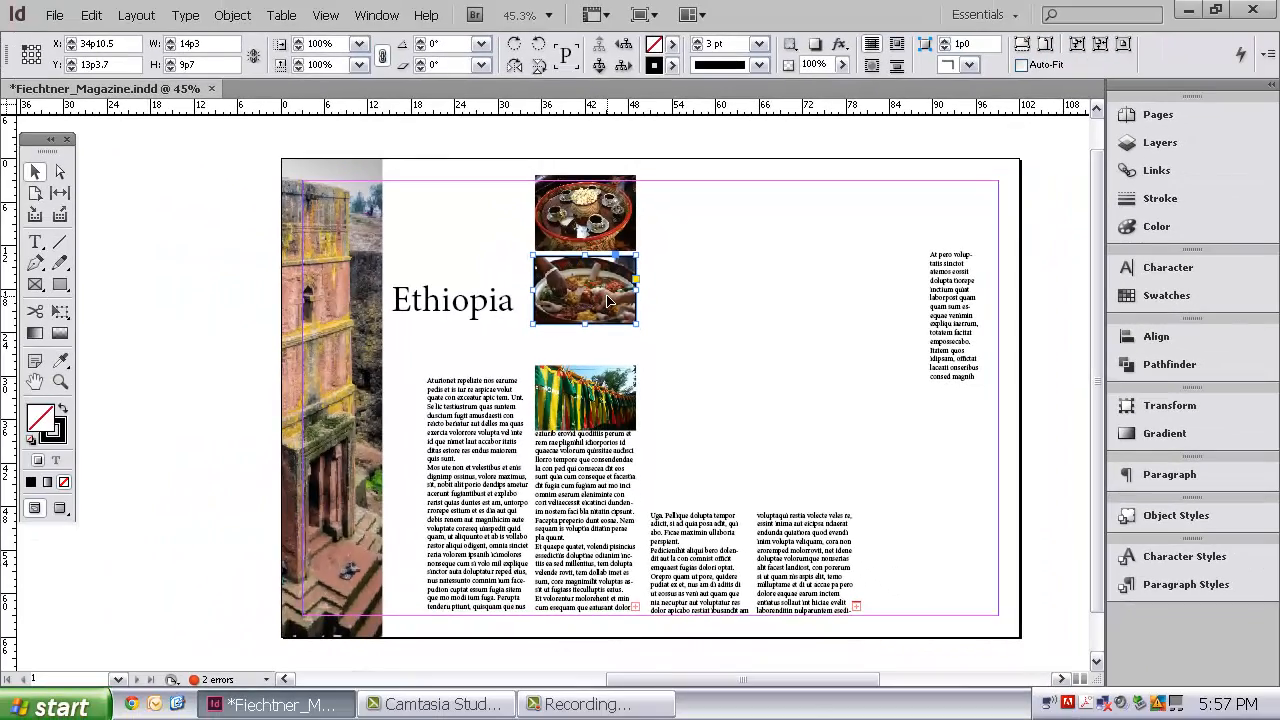
right_click(608, 298)
mouse_move(671, 437)
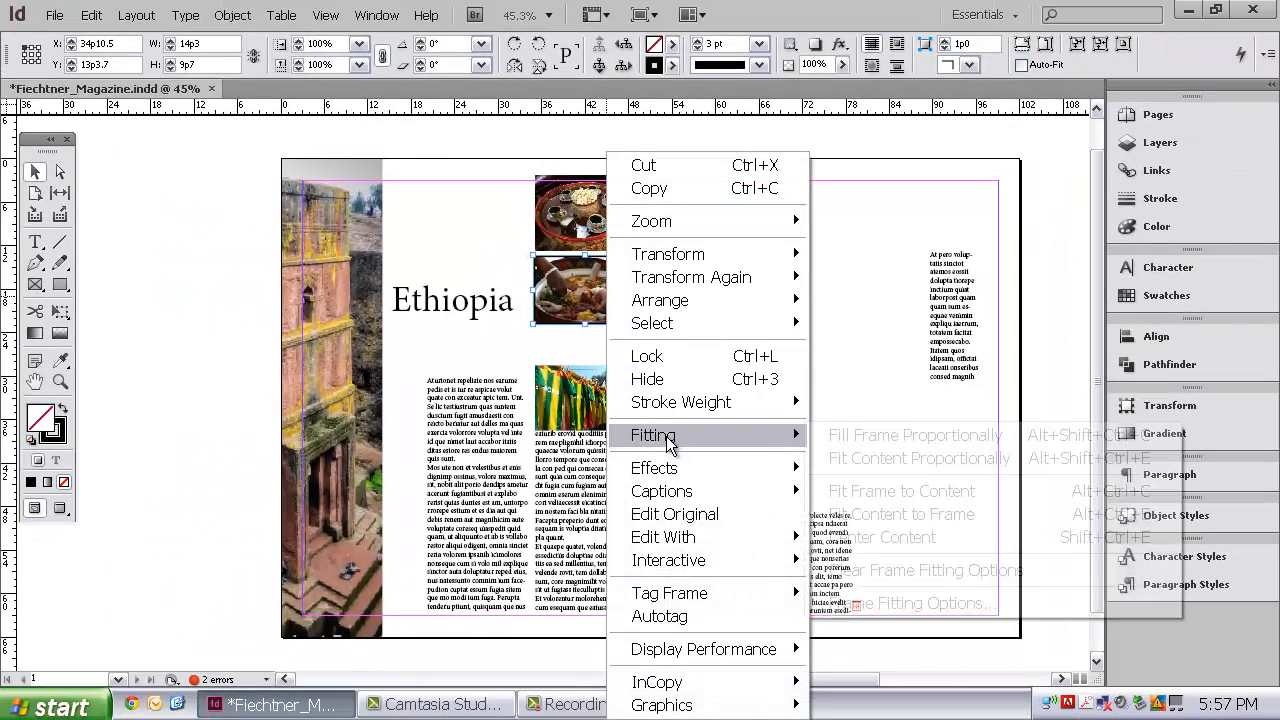
click(843, 489)
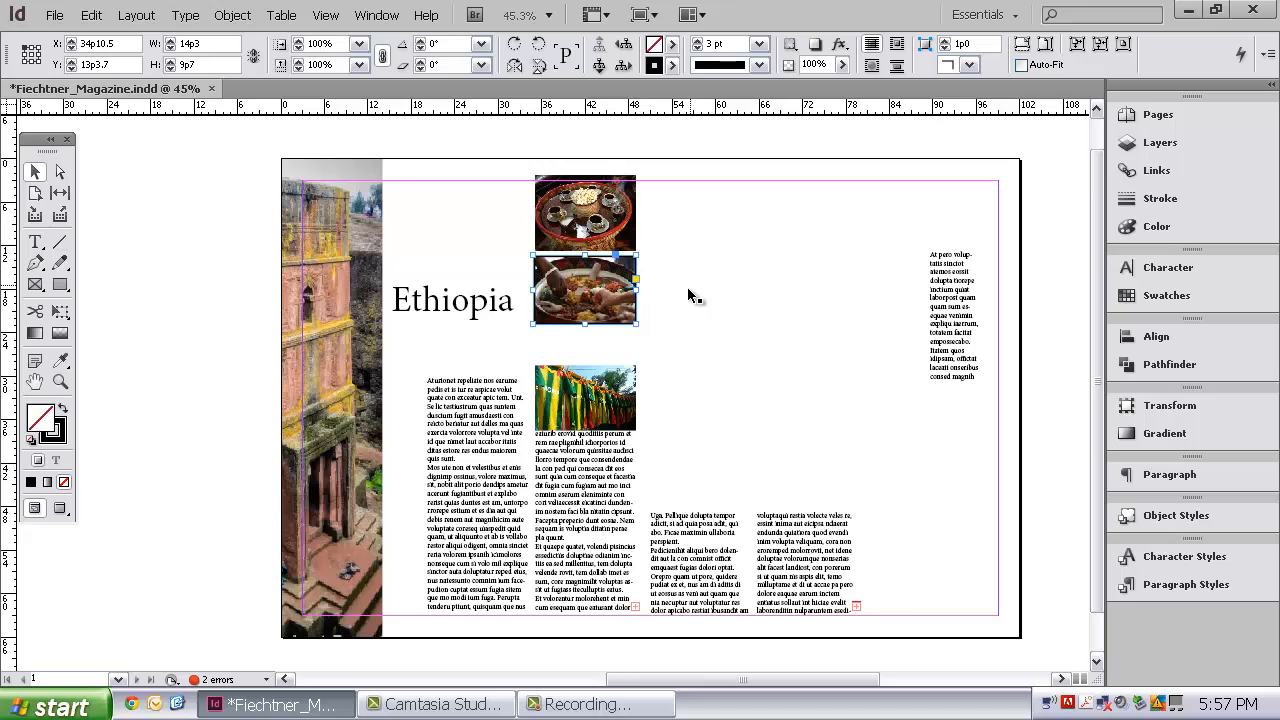
Step: Nudge the flags picture down inside its frame with the Direct Selection tool, to a vertical offset of about -0p2
click(619, 385)
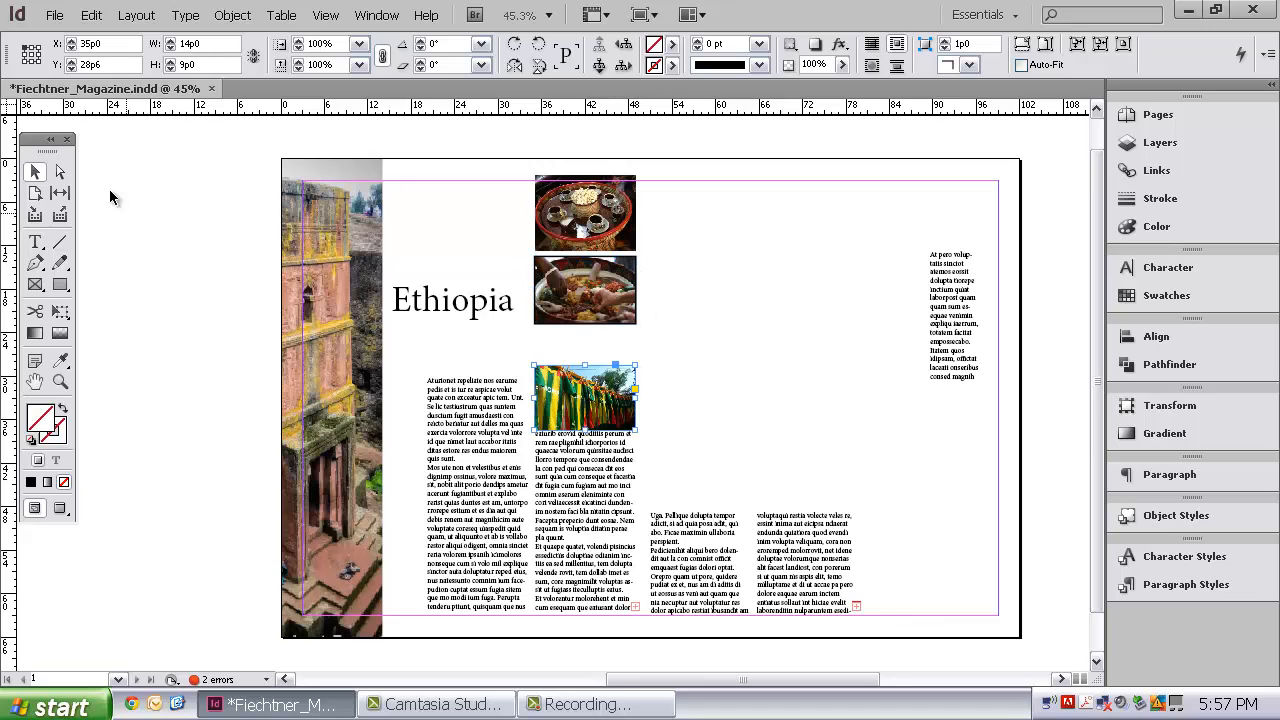
click(57, 173)
click(615, 380)
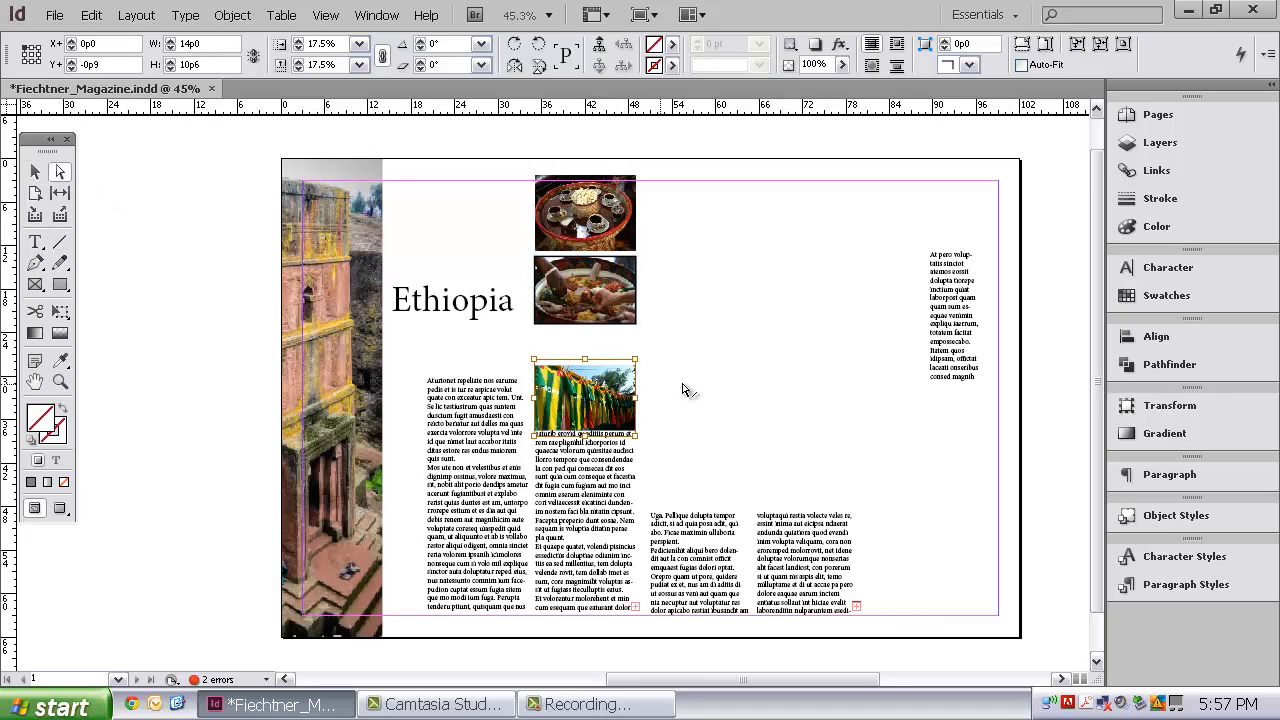
key(Down)
key(Down)
key(Down)
key(Down)
key(Down)
key(Down)
key(Down)
key(Down)
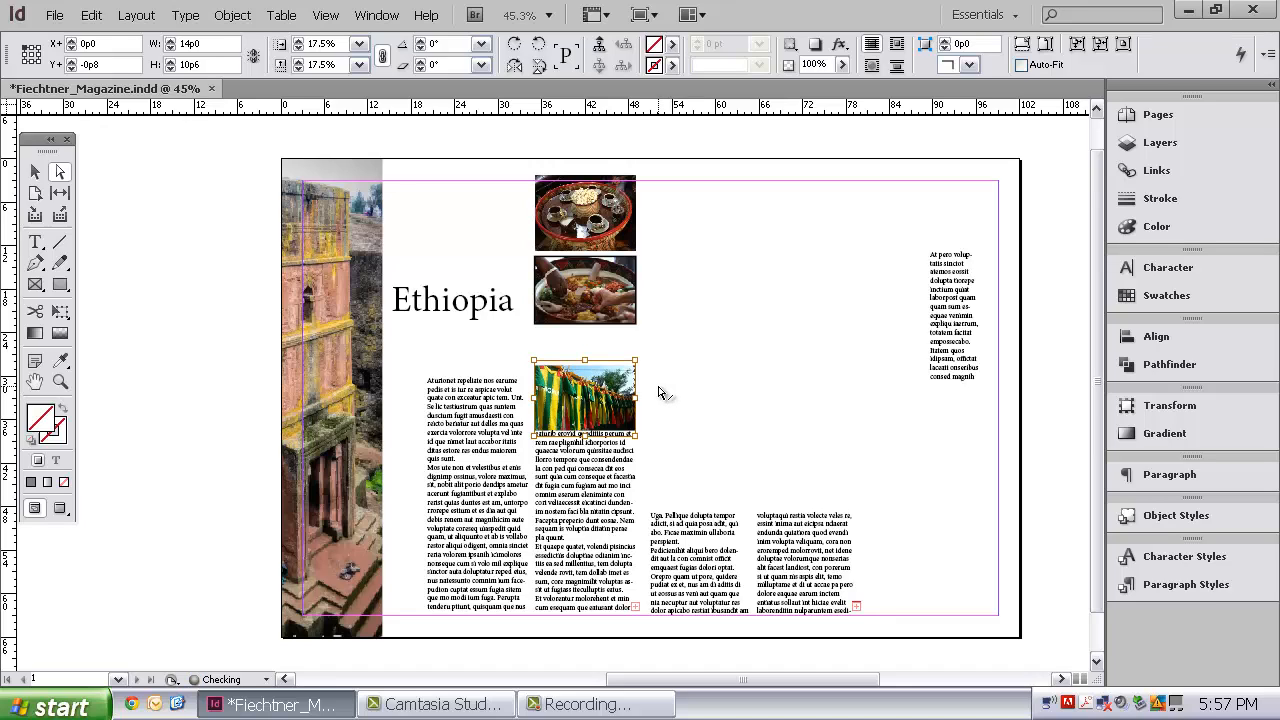
key(Up)
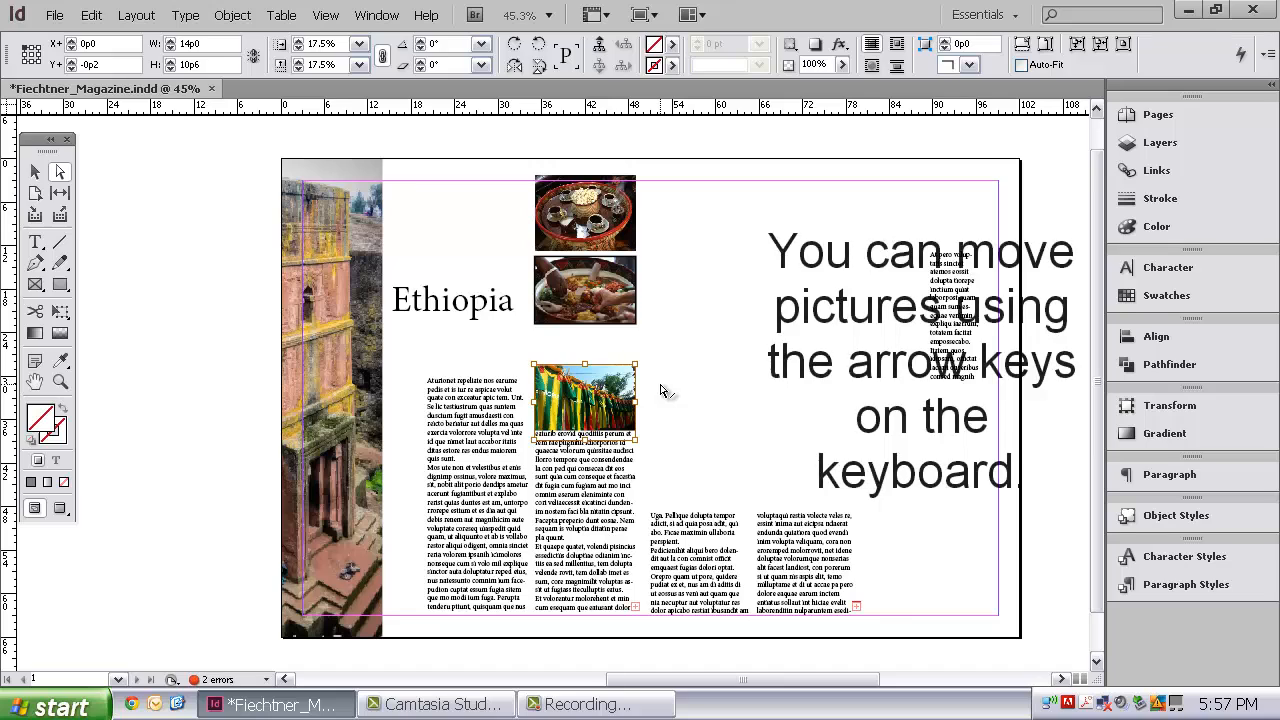
click(660, 389)
Step: Return to the Selection tool, deselect everything and show the frame edges on the spread
click(35, 172)
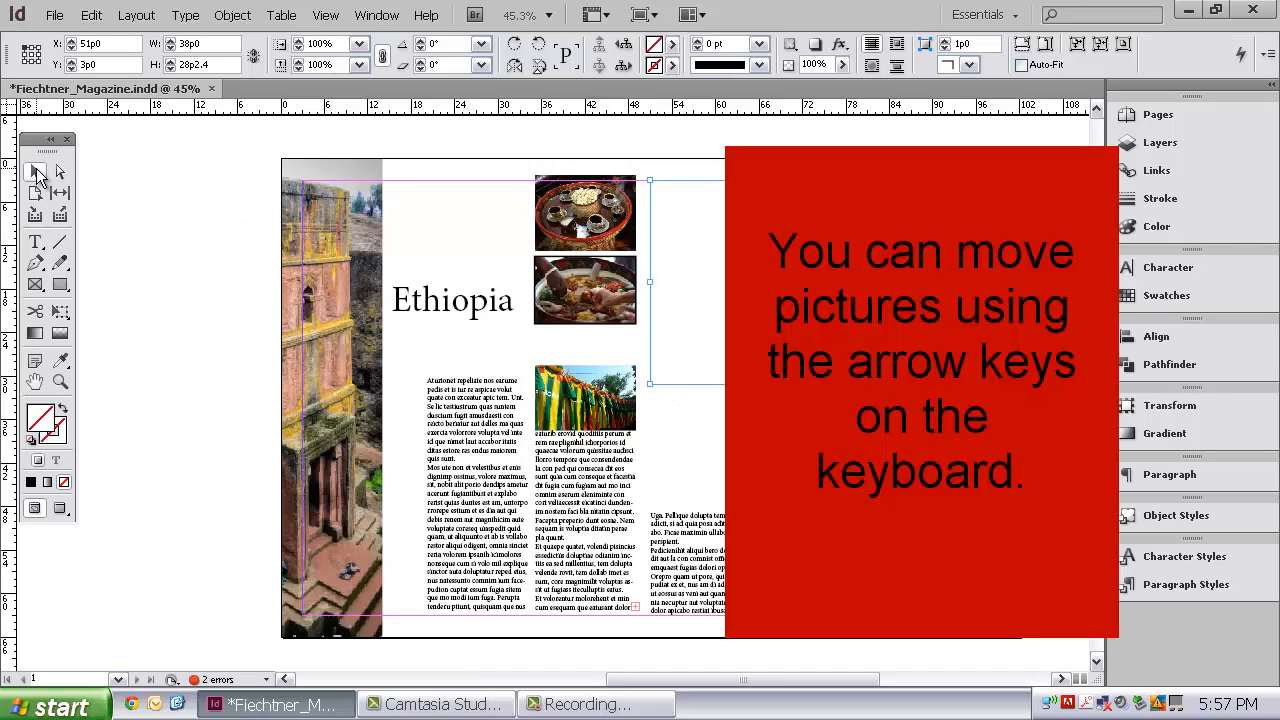
click(302, 336)
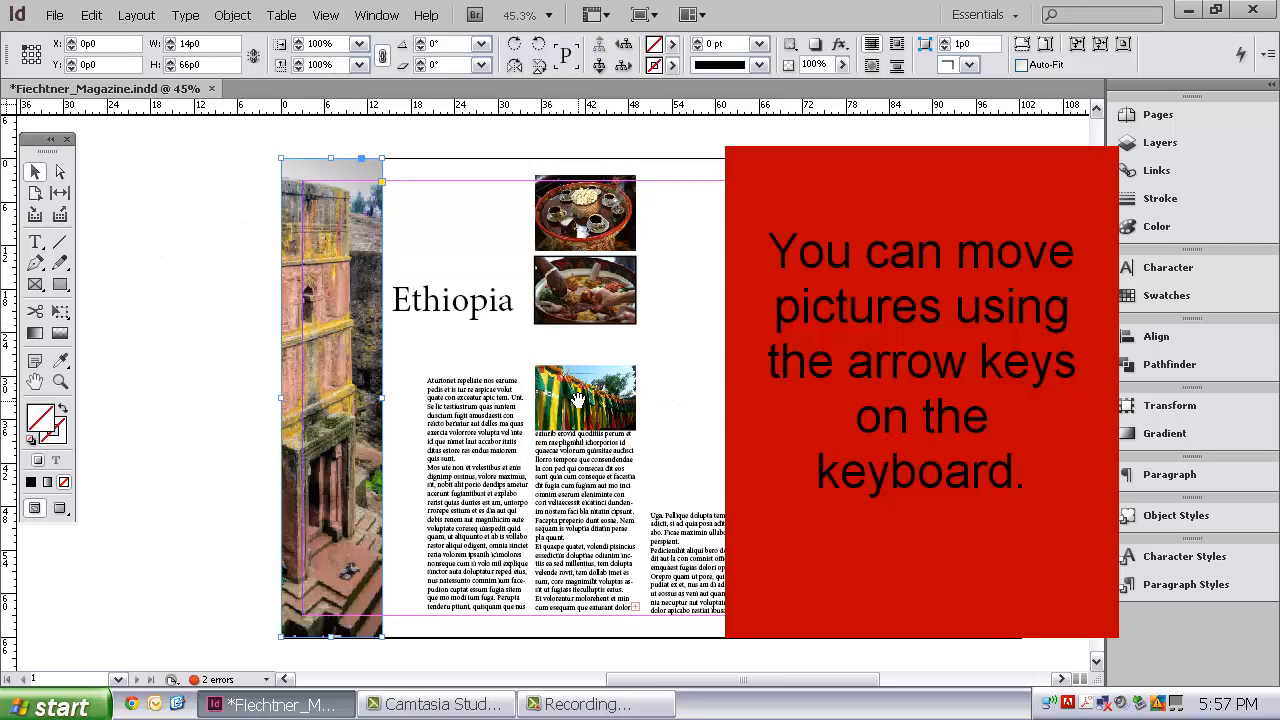
click(501, 204)
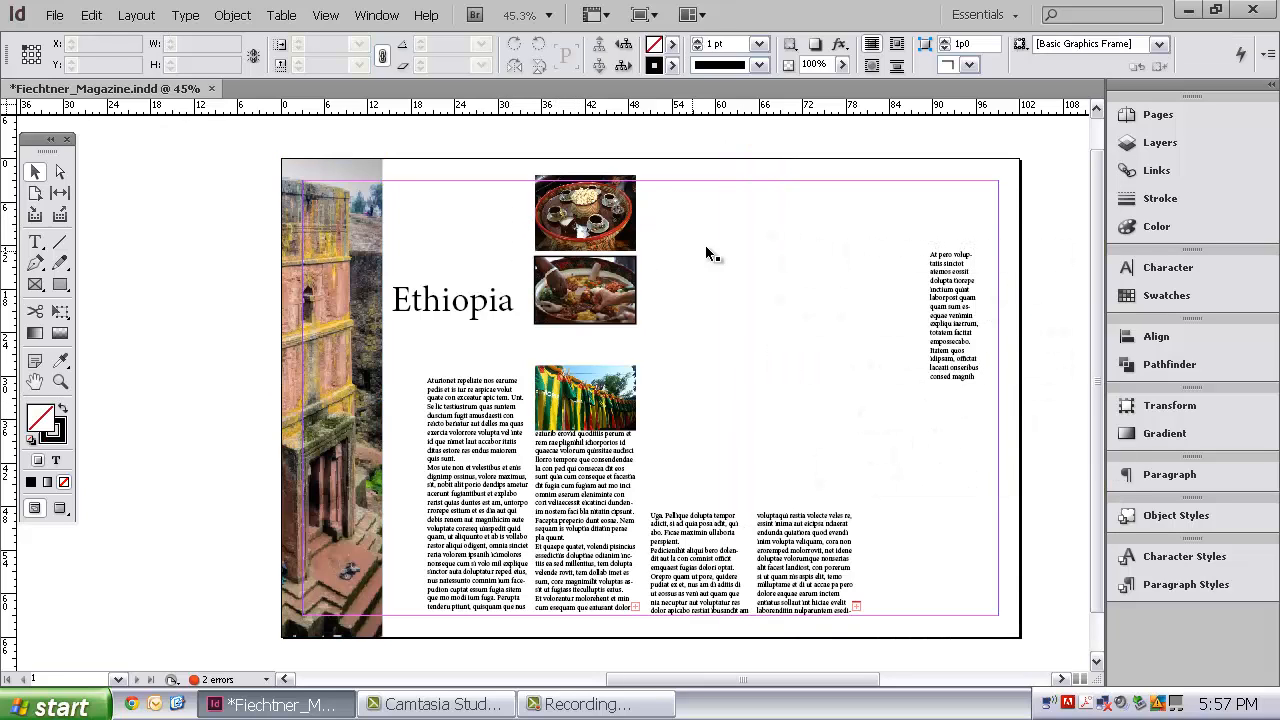
click(327, 16)
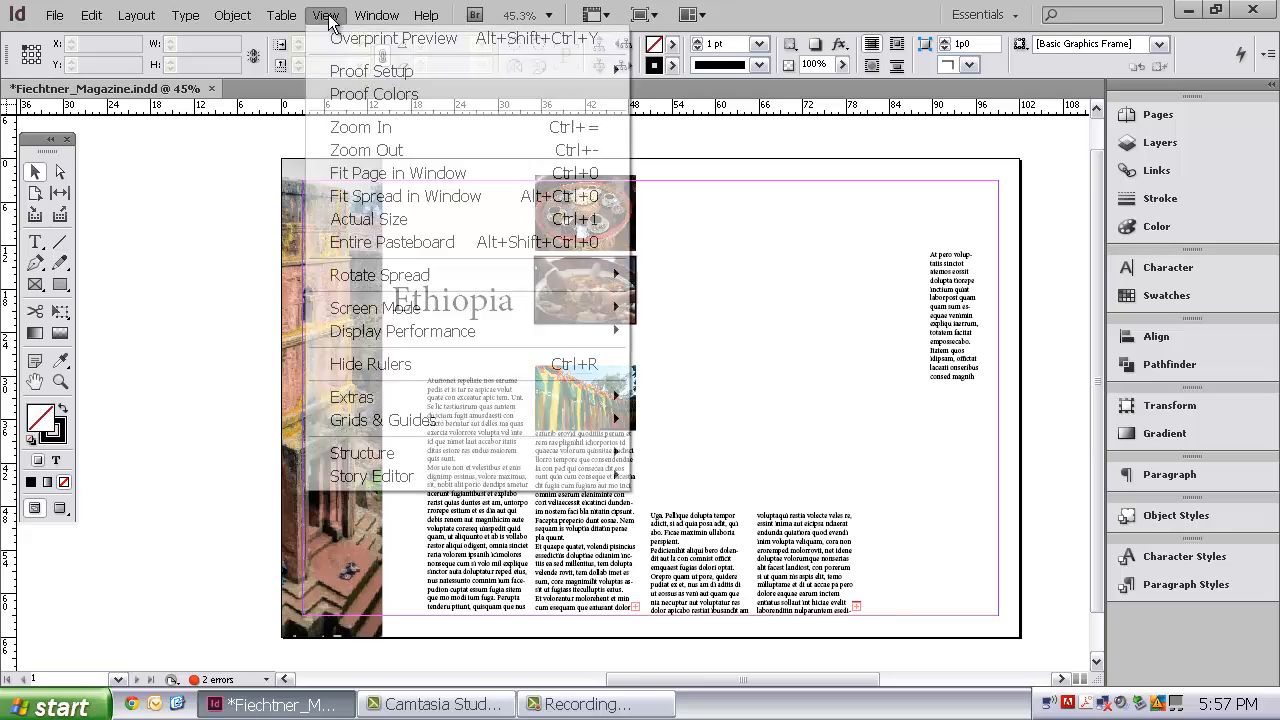
mouse_move(481, 390)
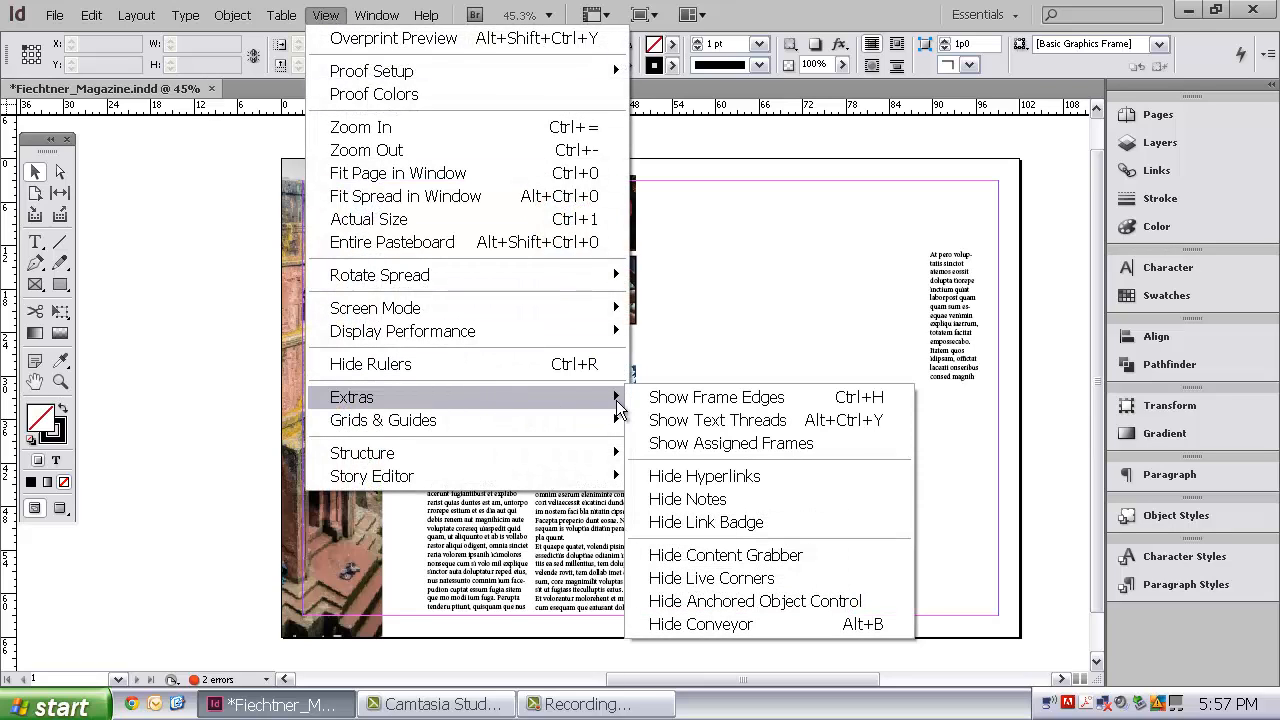
click(655, 396)
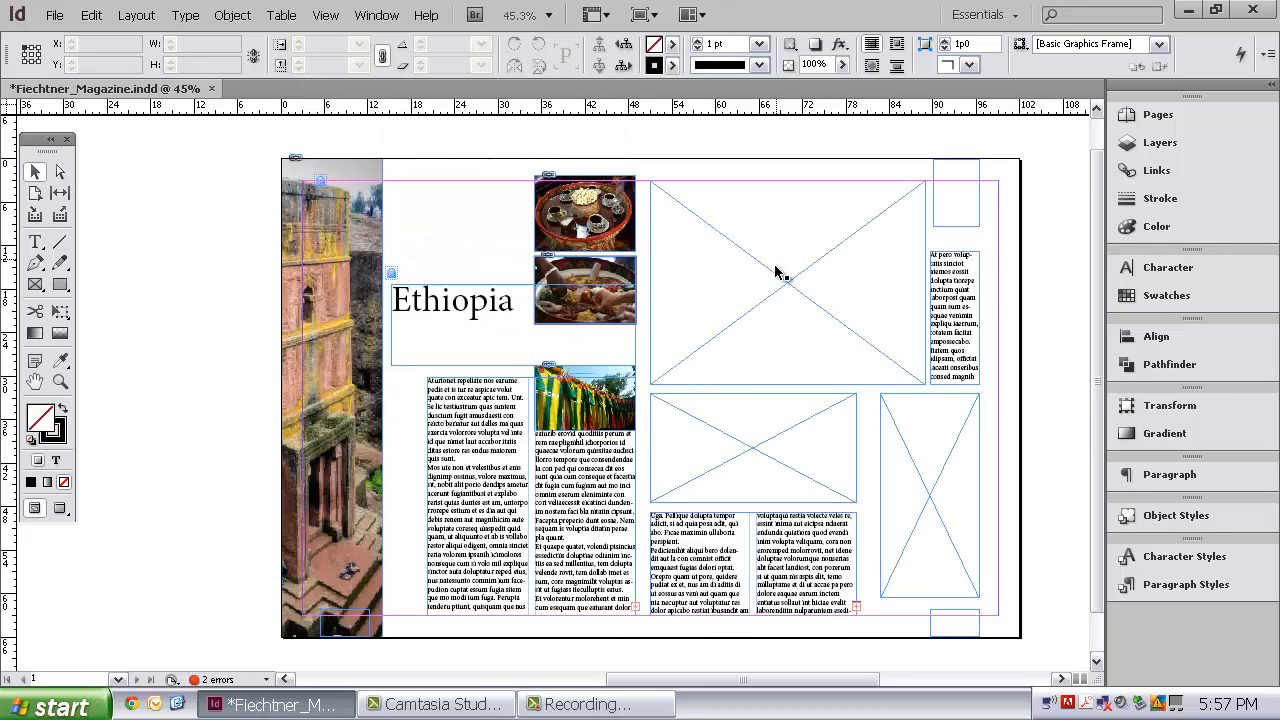
Step: Place the picture "right side largest" from the Tutorial folder into the large empty frame on the right-hand page
click(770, 275)
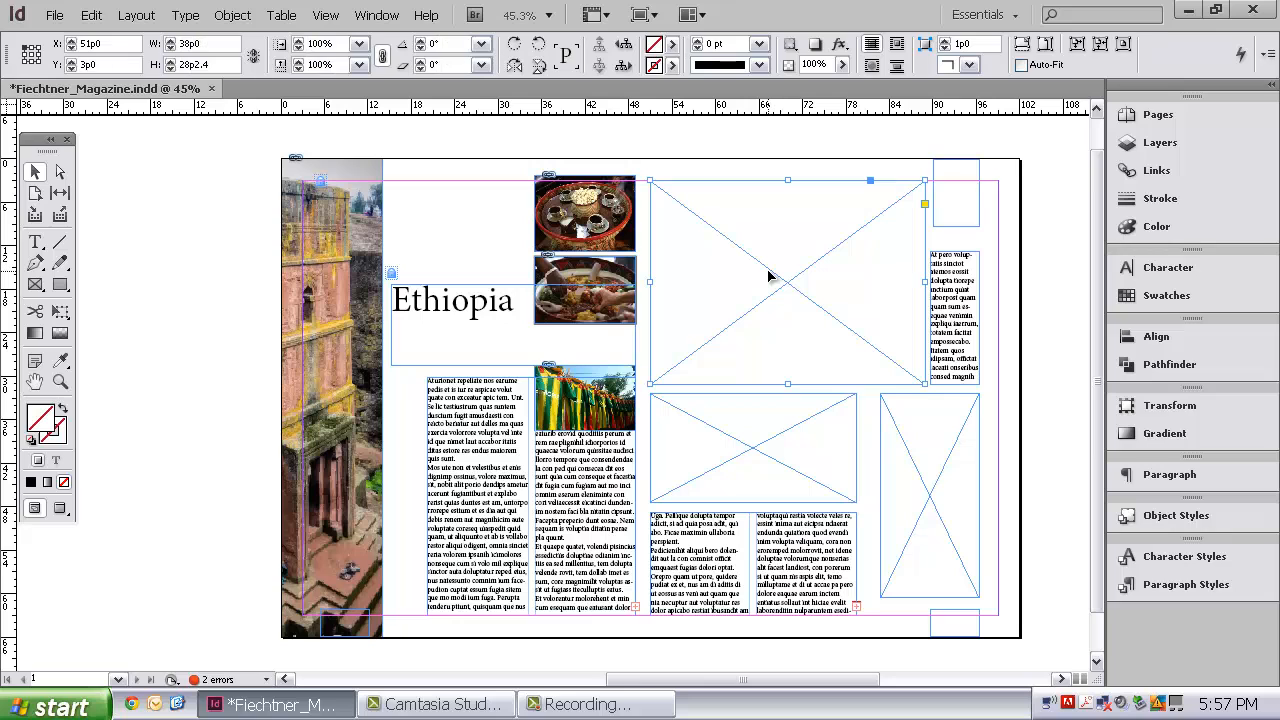
click(55, 16)
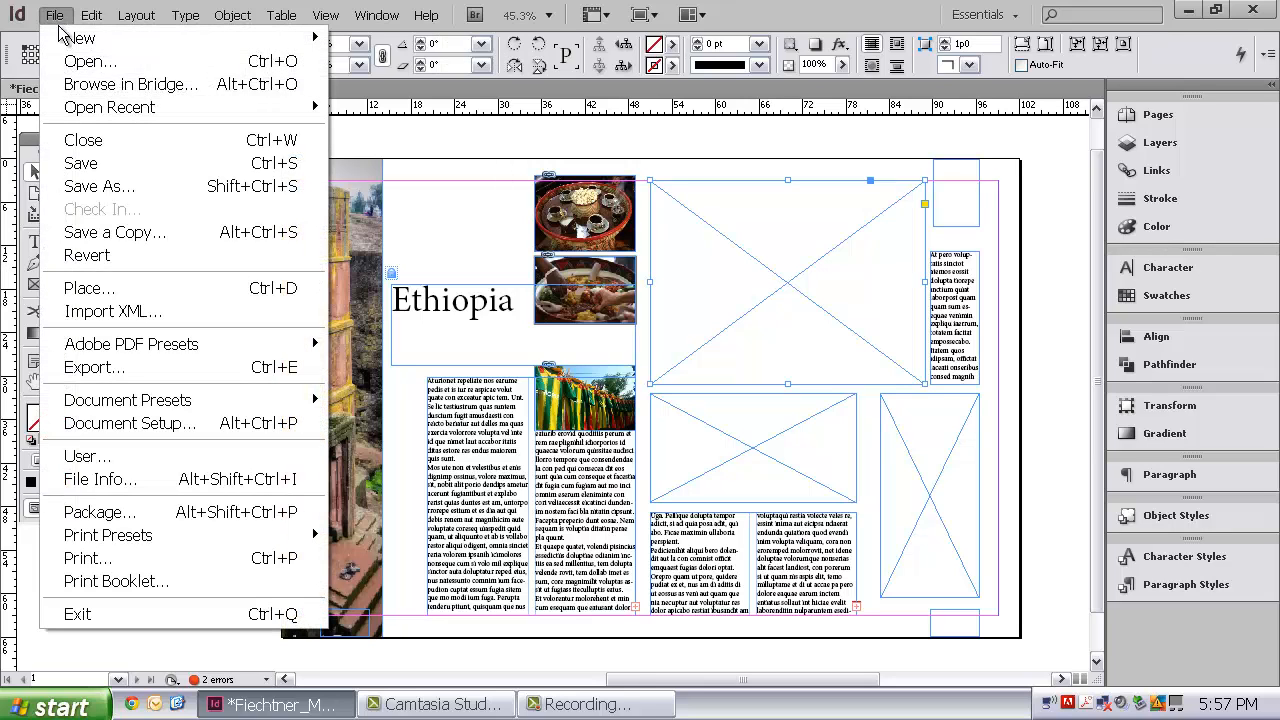
click(129, 288)
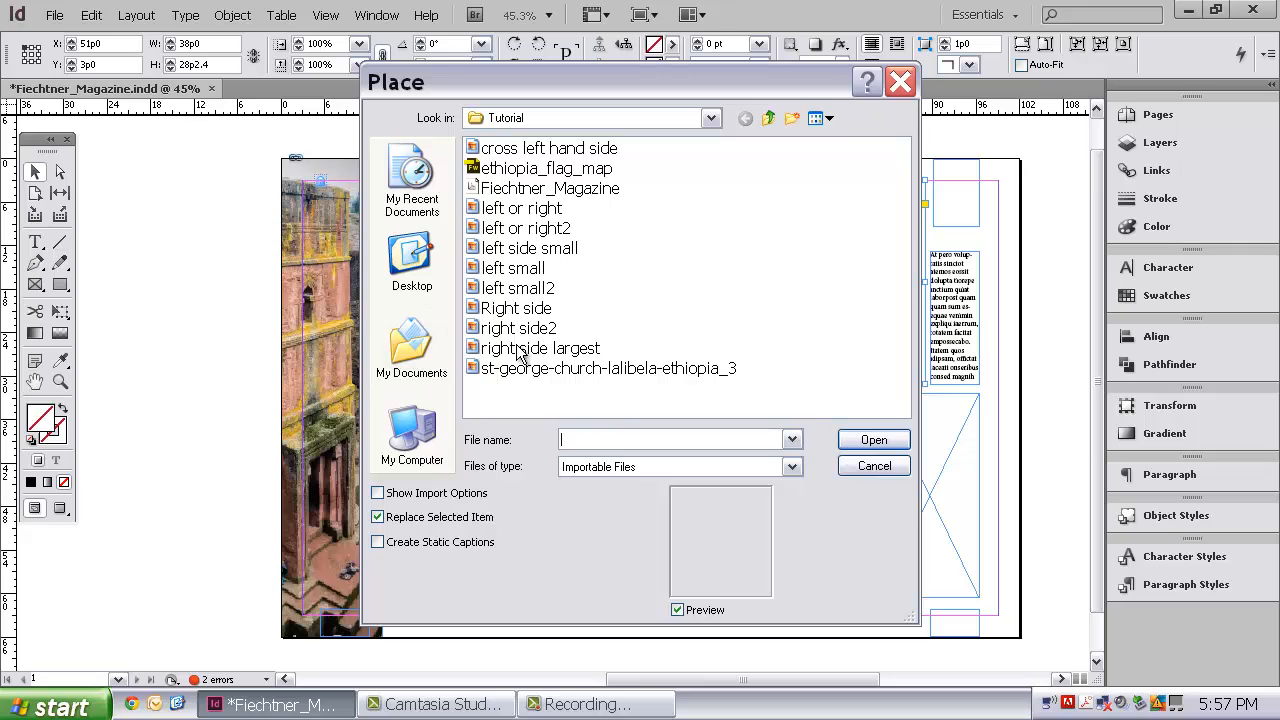
click(828, 122)
click(850, 145)
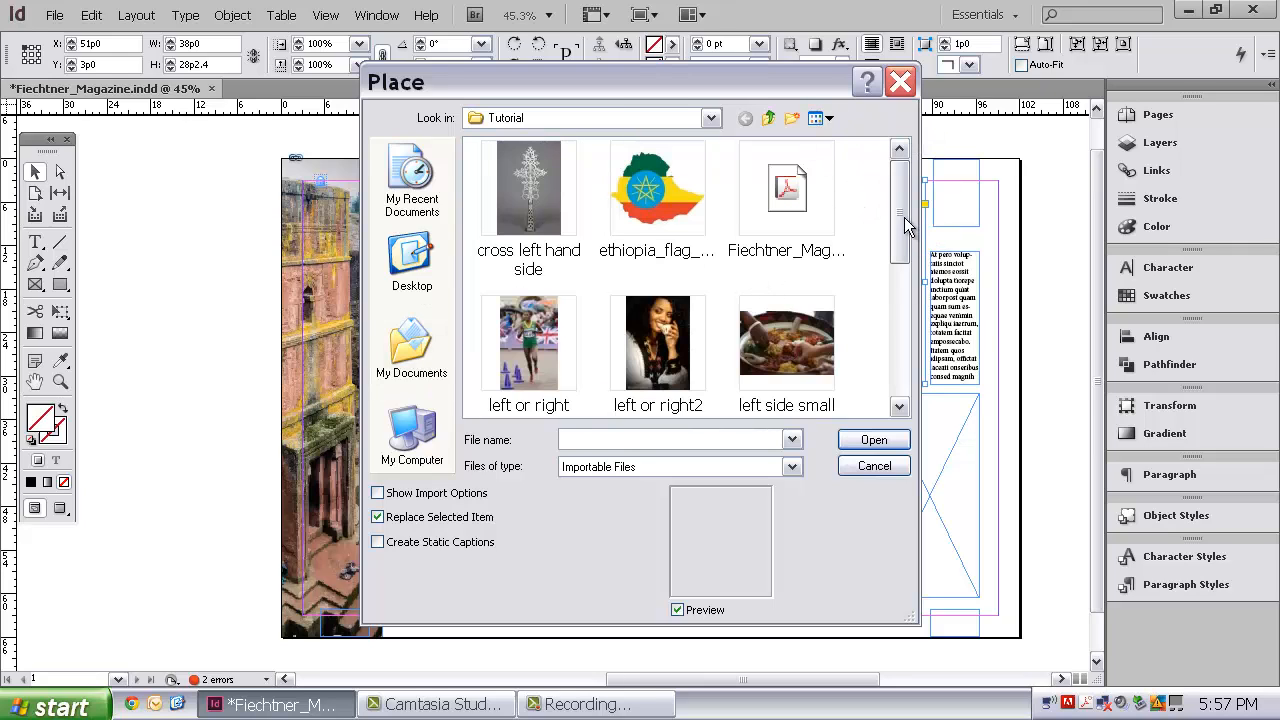
drag(905, 225, 911, 350)
click(657, 330)
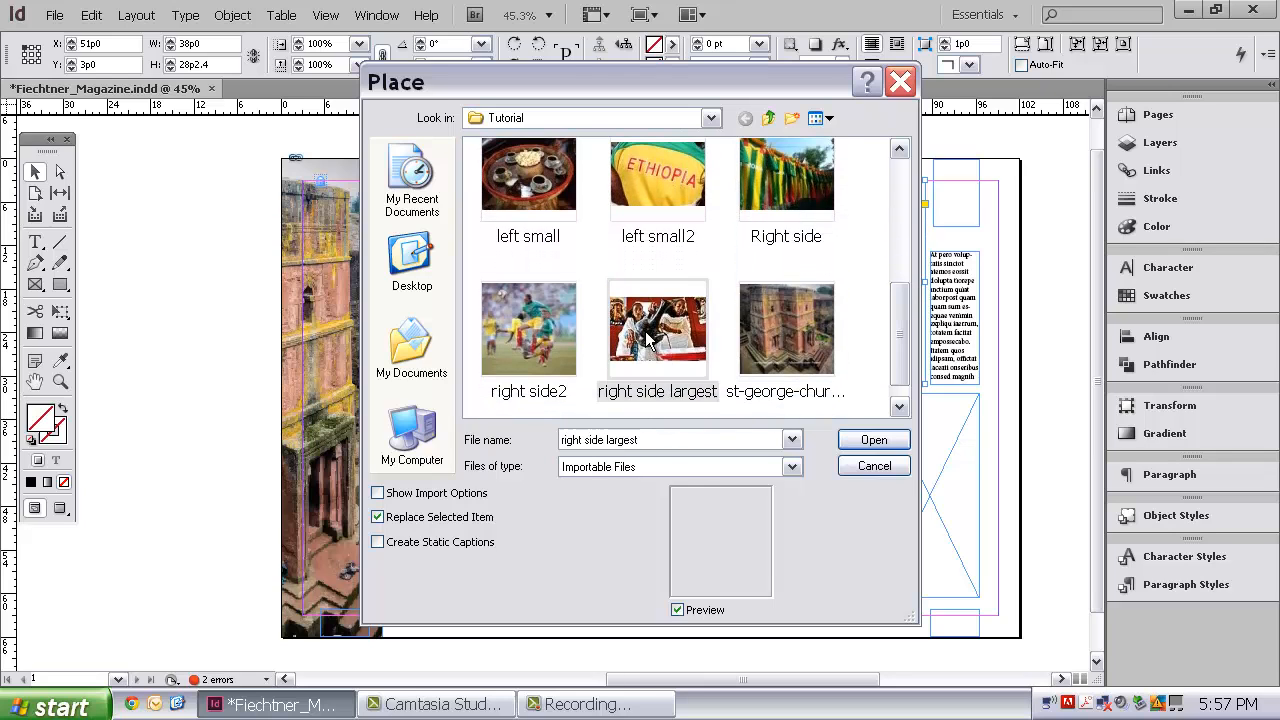
click(872, 440)
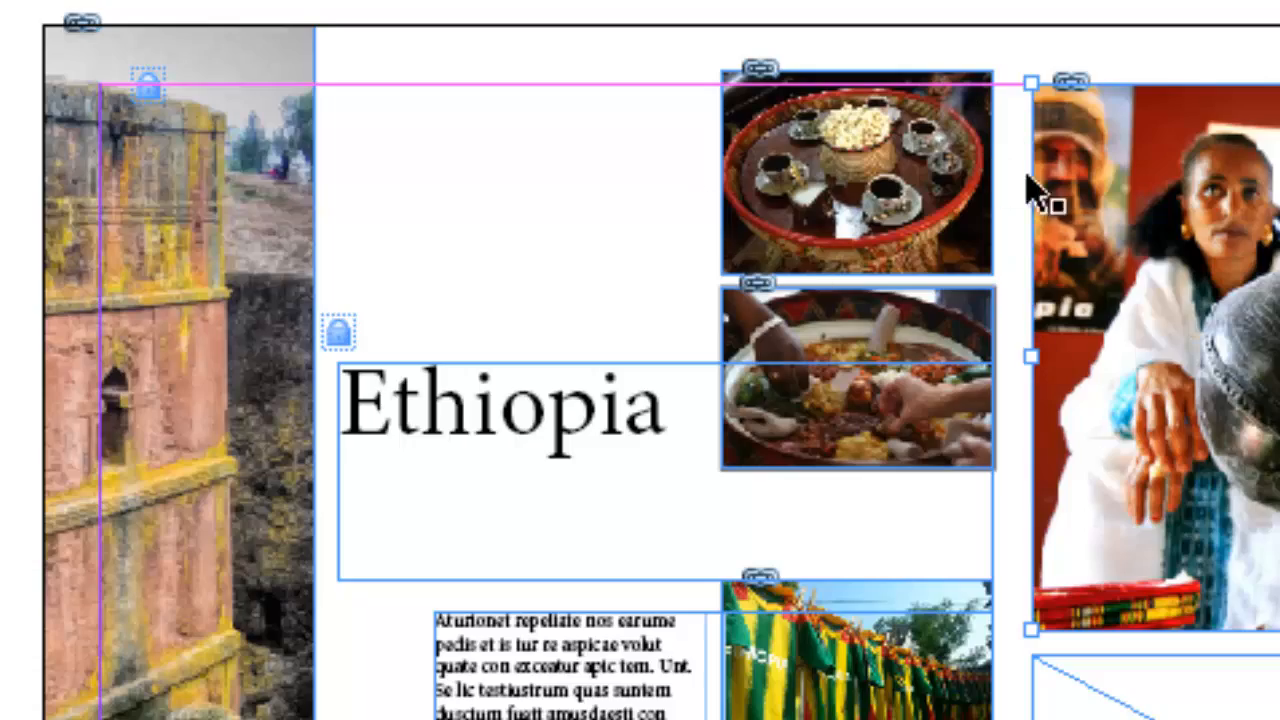
Step: Place the picture "right side2" into the wide empty frame directly below the large picture
click(1127, 651)
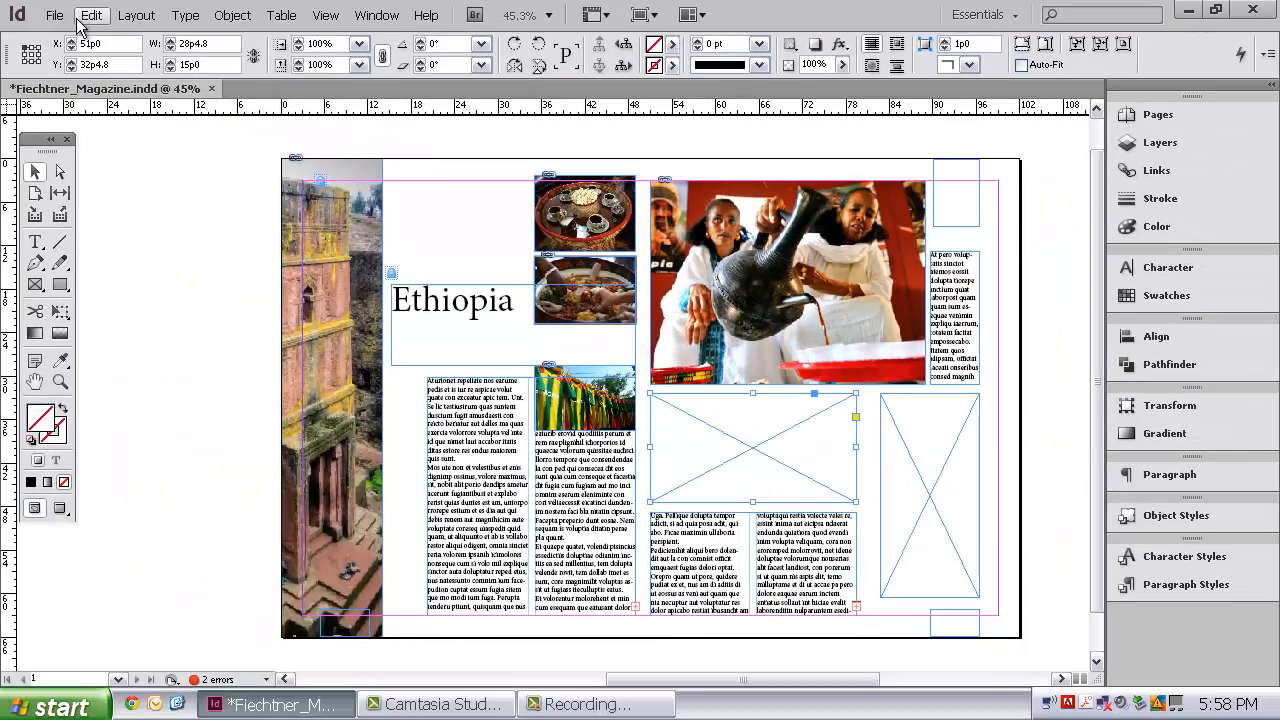
click(54, 15)
click(85, 288)
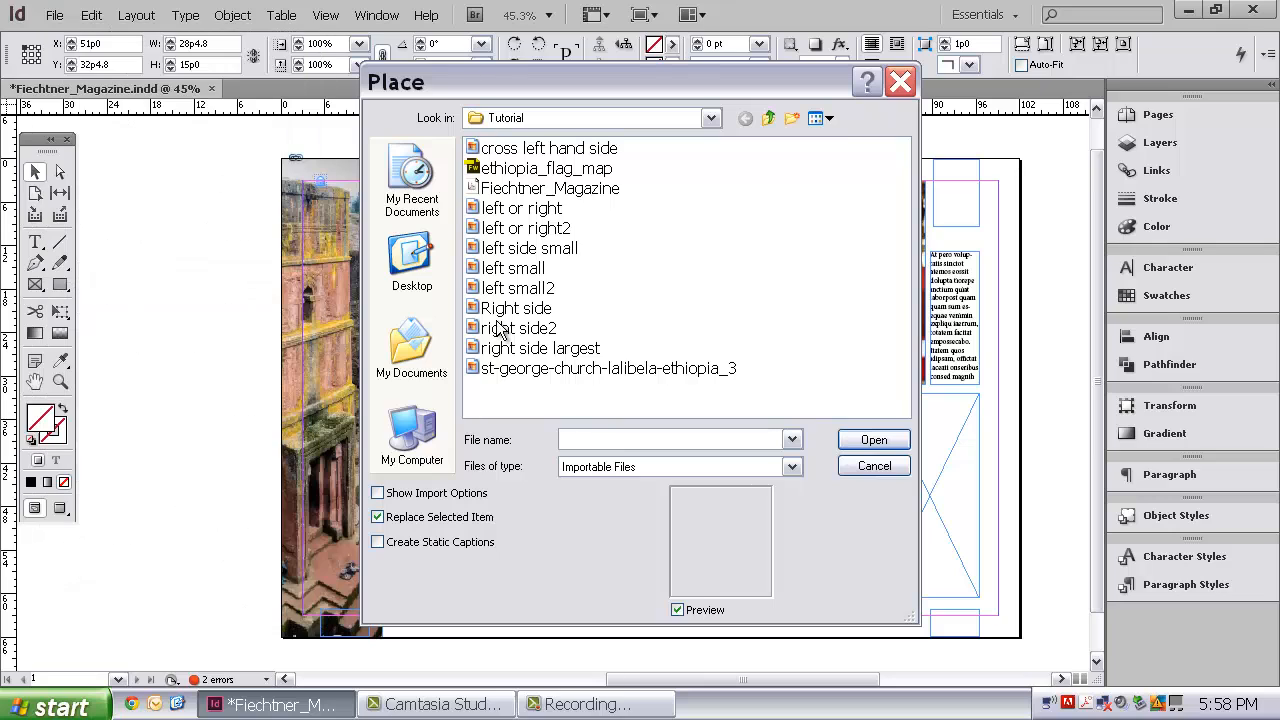
click(820, 119)
click(850, 141)
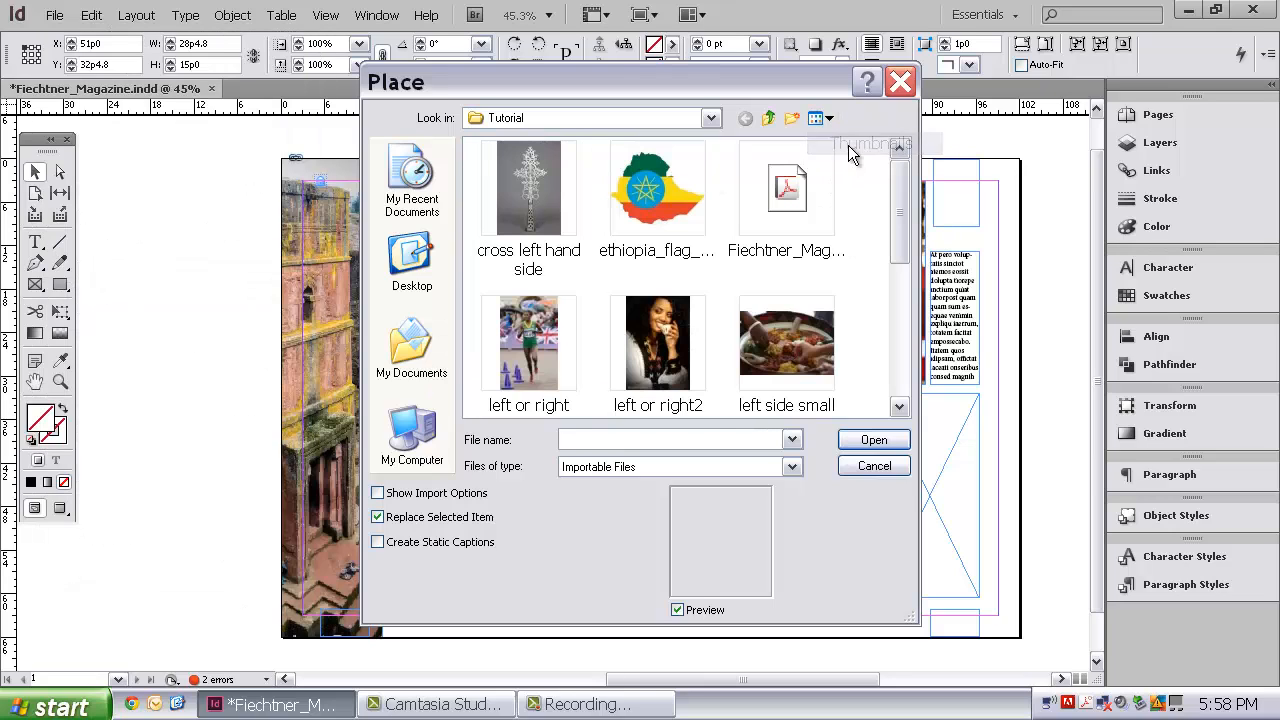
drag(897, 217, 899, 363)
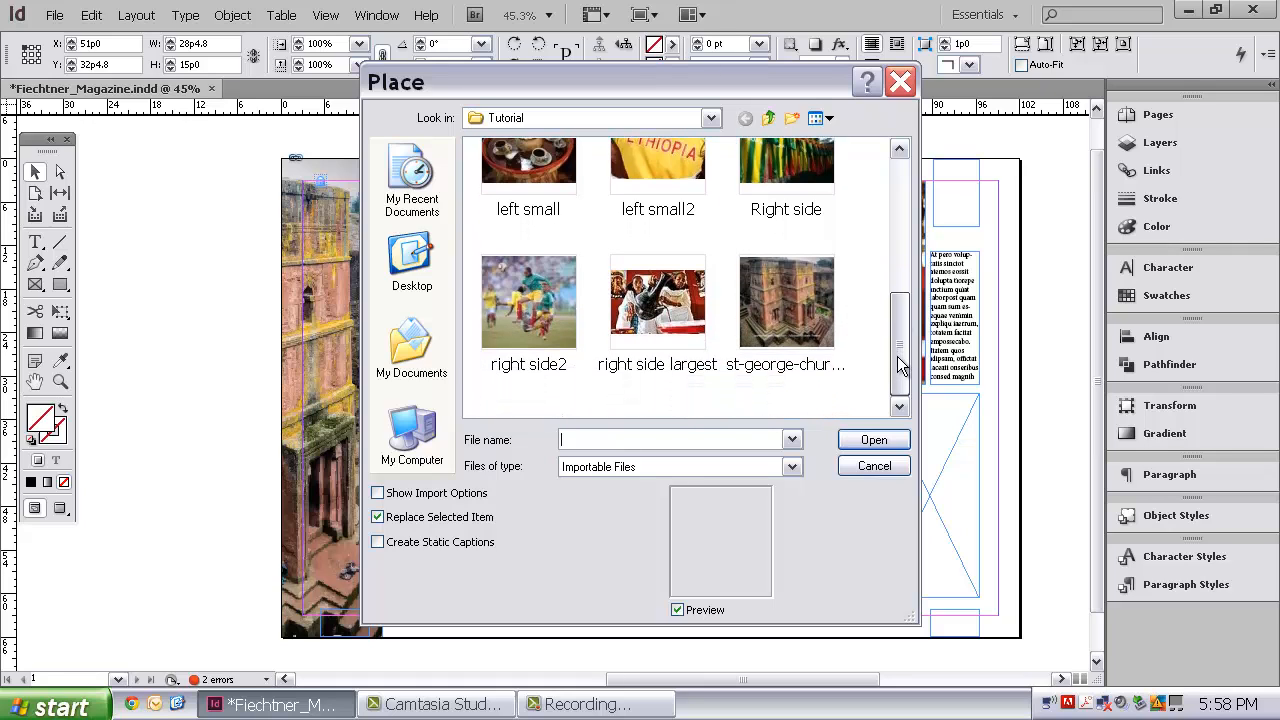
drag(898, 363, 887, 197)
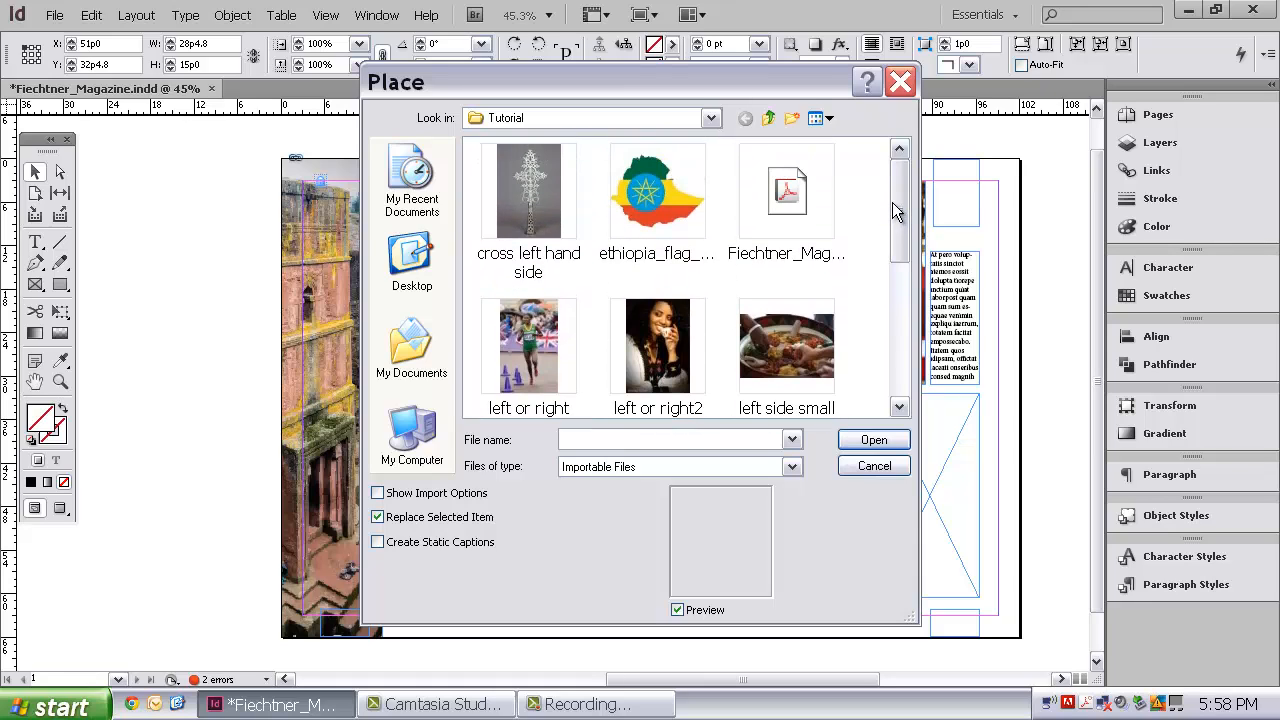
drag(892, 202, 900, 343)
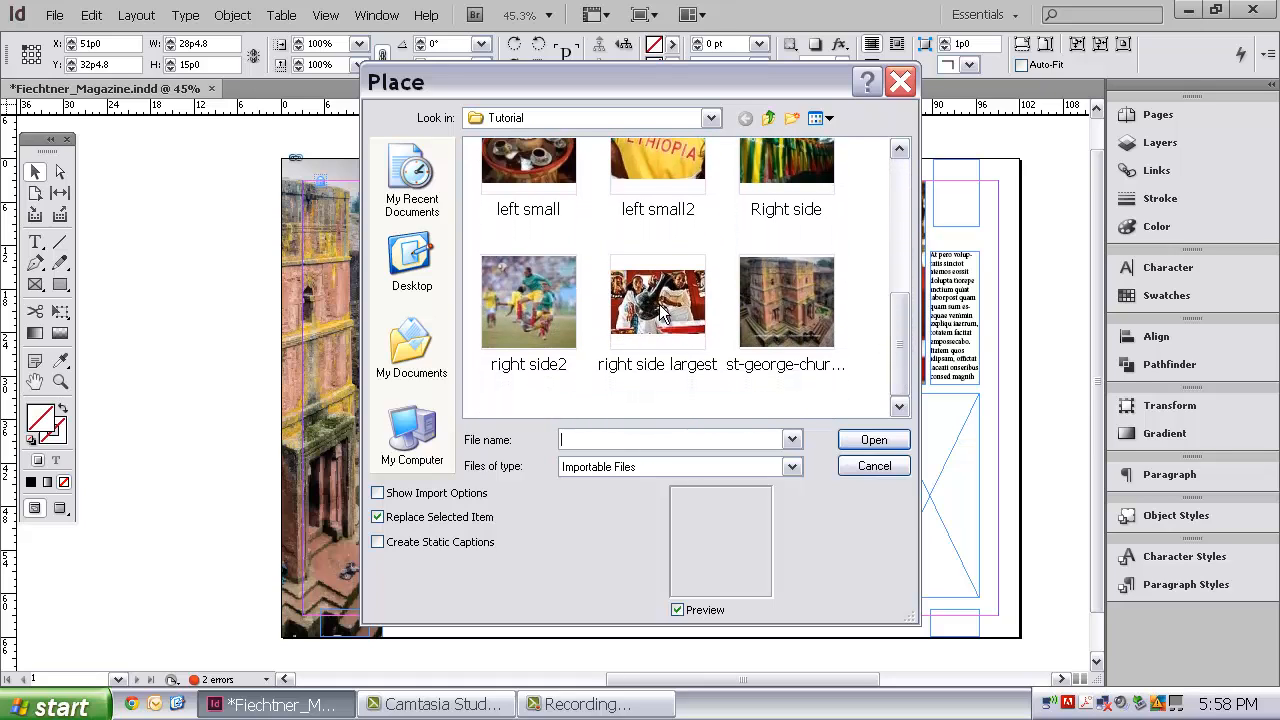
click(533, 298)
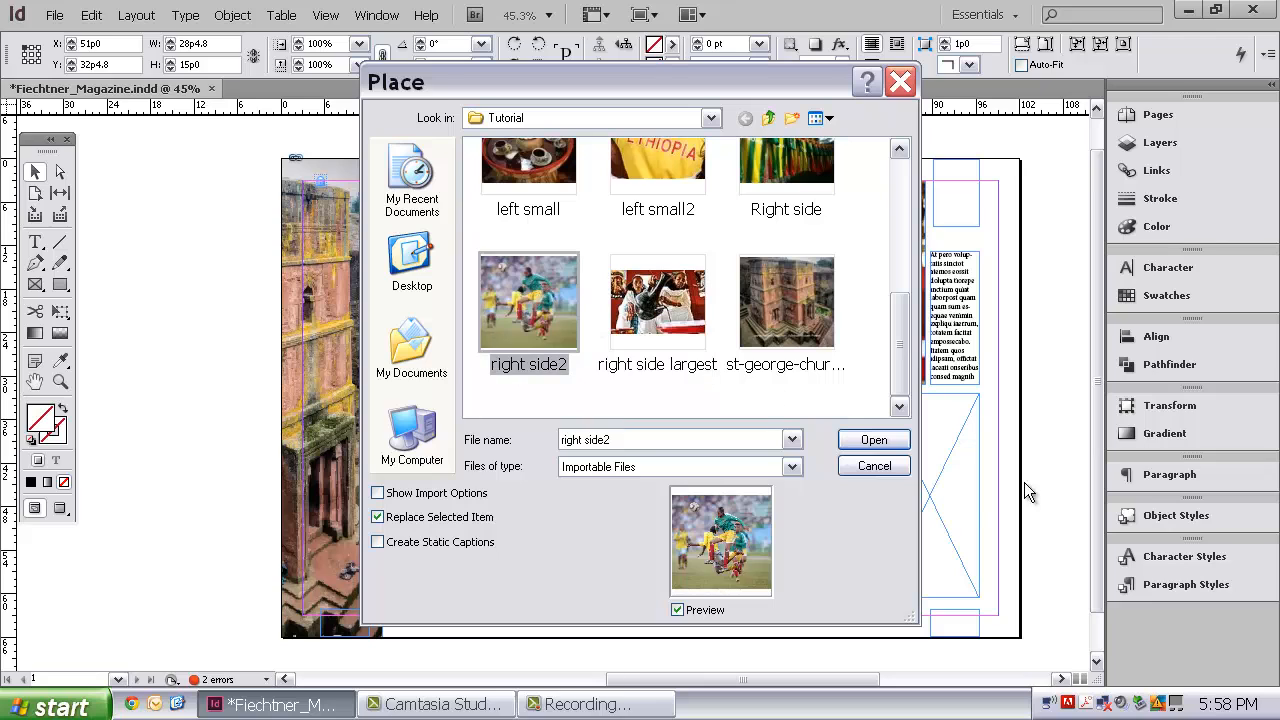
click(874, 440)
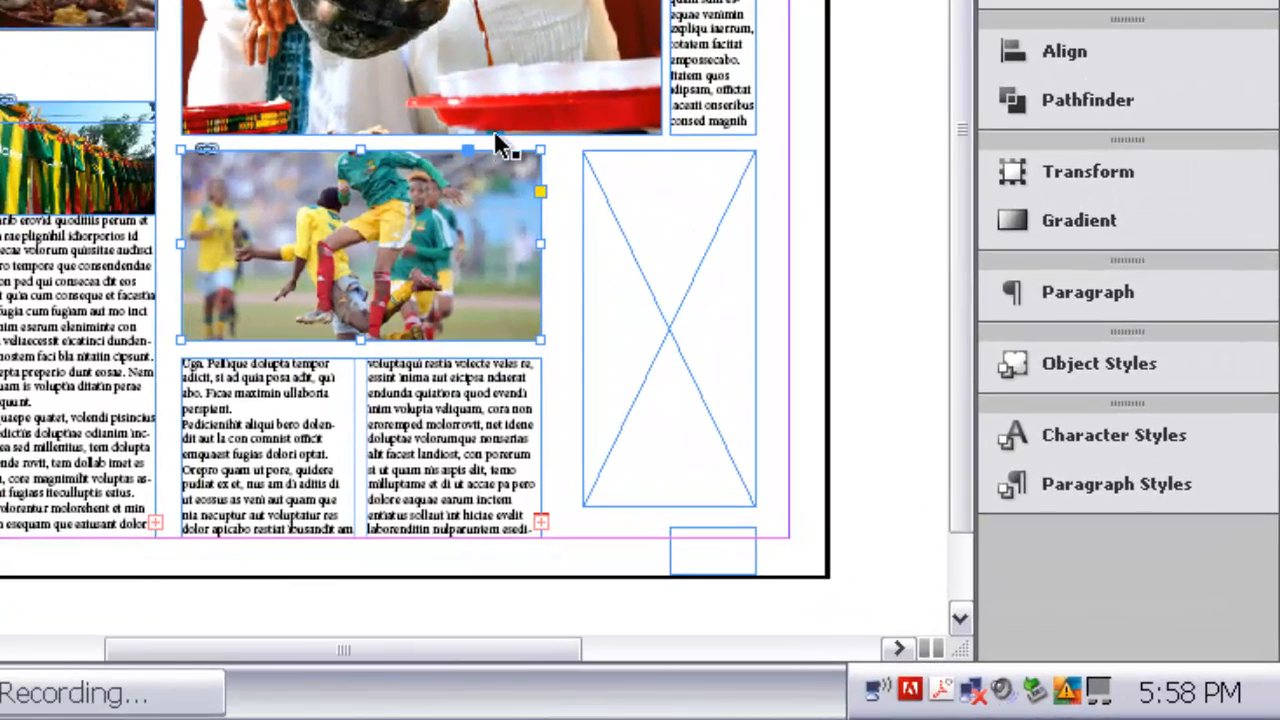
Step: Fit the soccer picture's frame to its content so the whole image is revealed
right_click(372, 224)
mouse_move(468, 238)
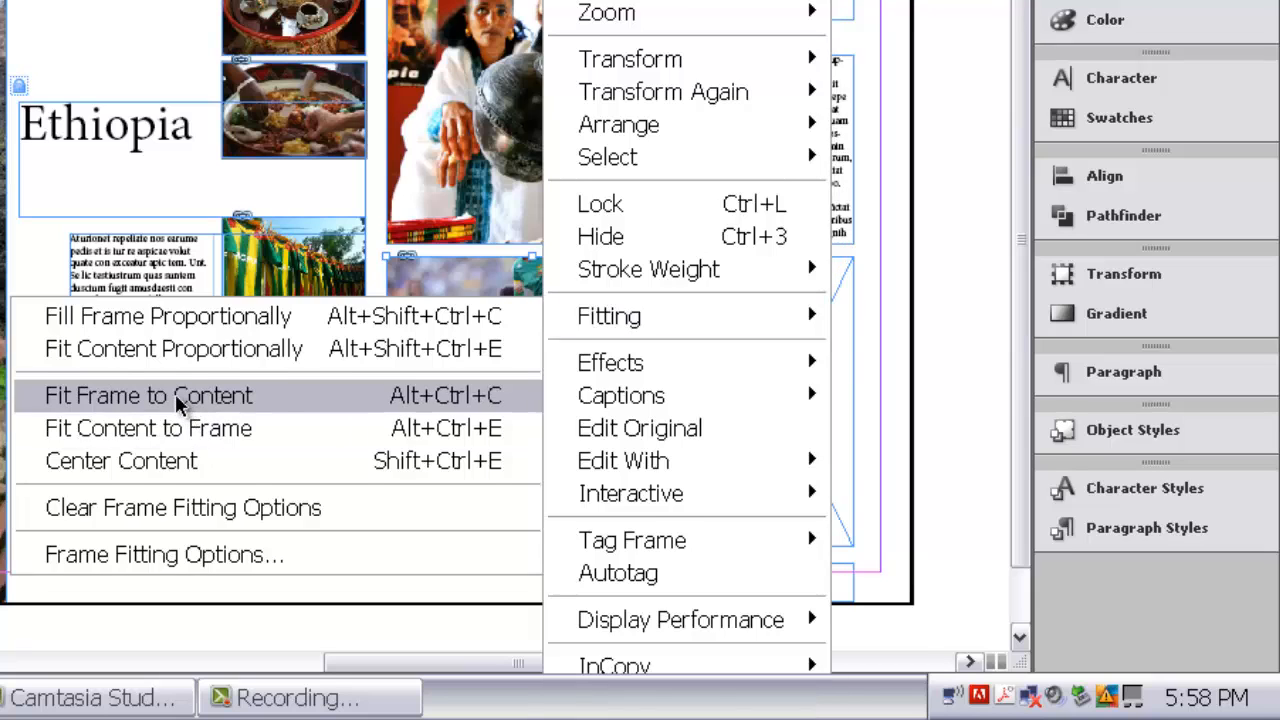
click(177, 396)
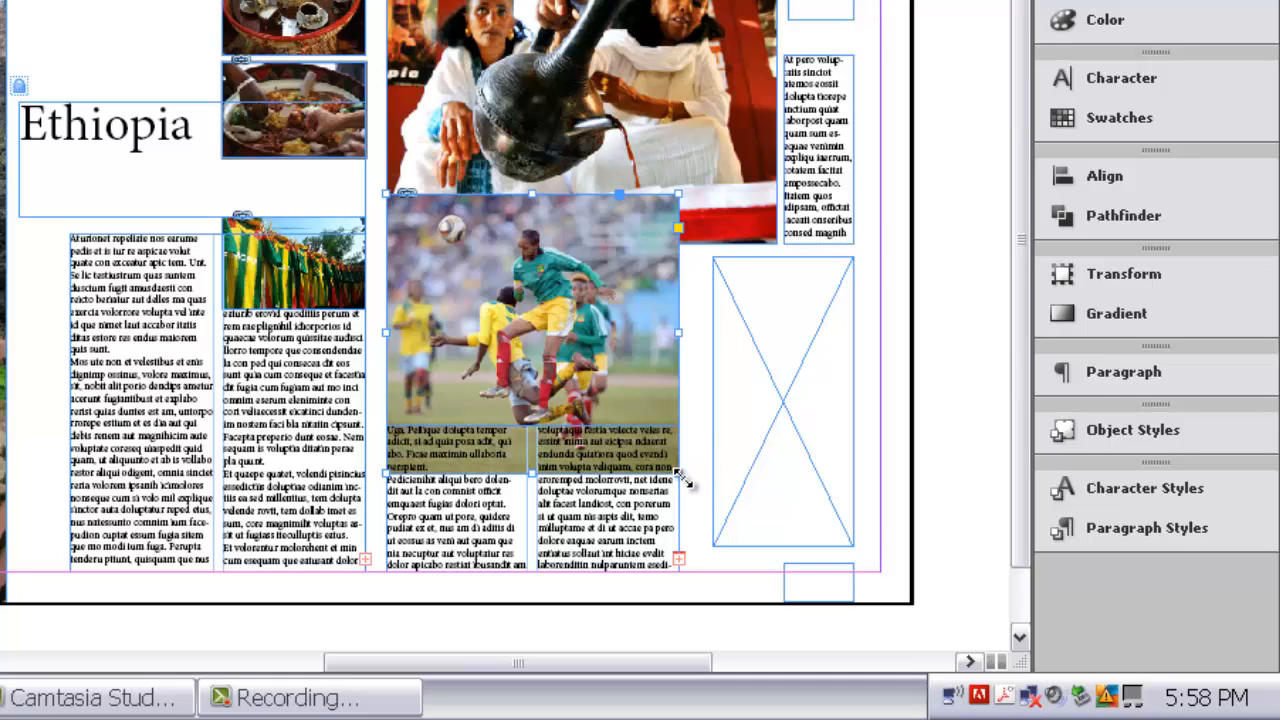
Step: Try to shrink the soccer picture by resizing only its frame from several sides, and undo the cropping
drag(678, 474, 628, 401)
drag(629, 195, 606, 264)
drag(605, 333, 531, 333)
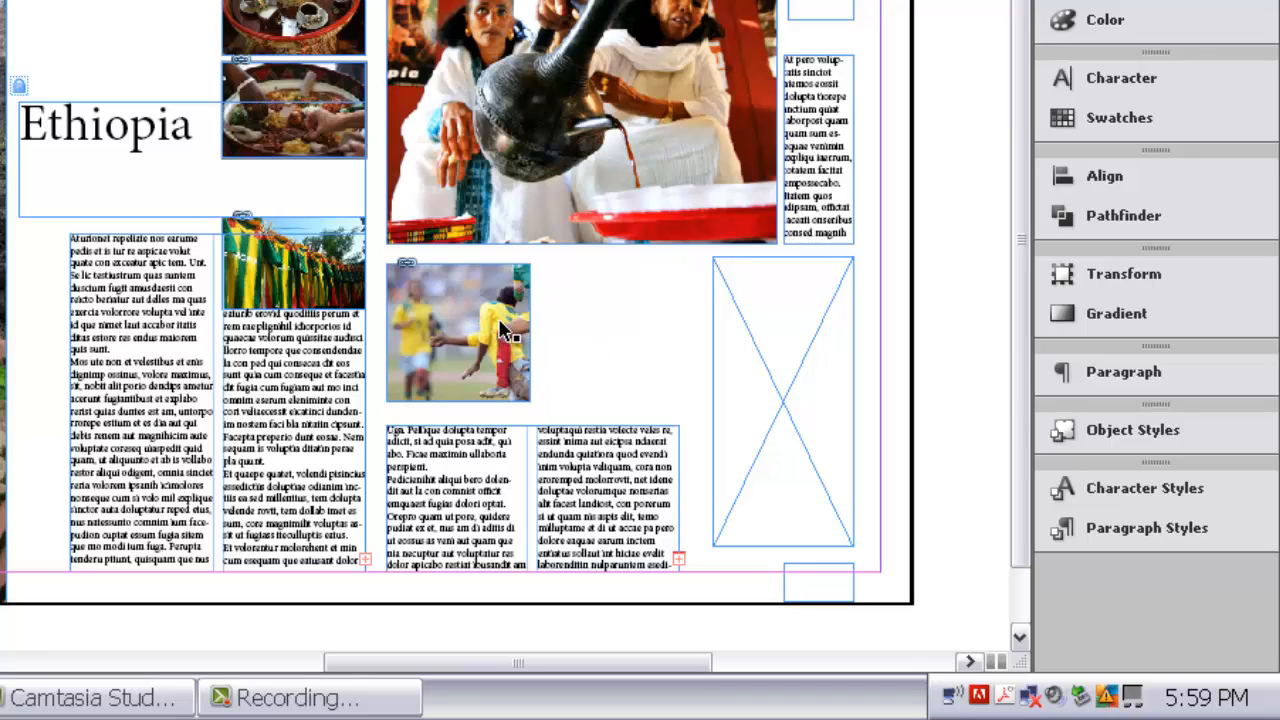
key(ctrl+z)
key(ctrl+z)
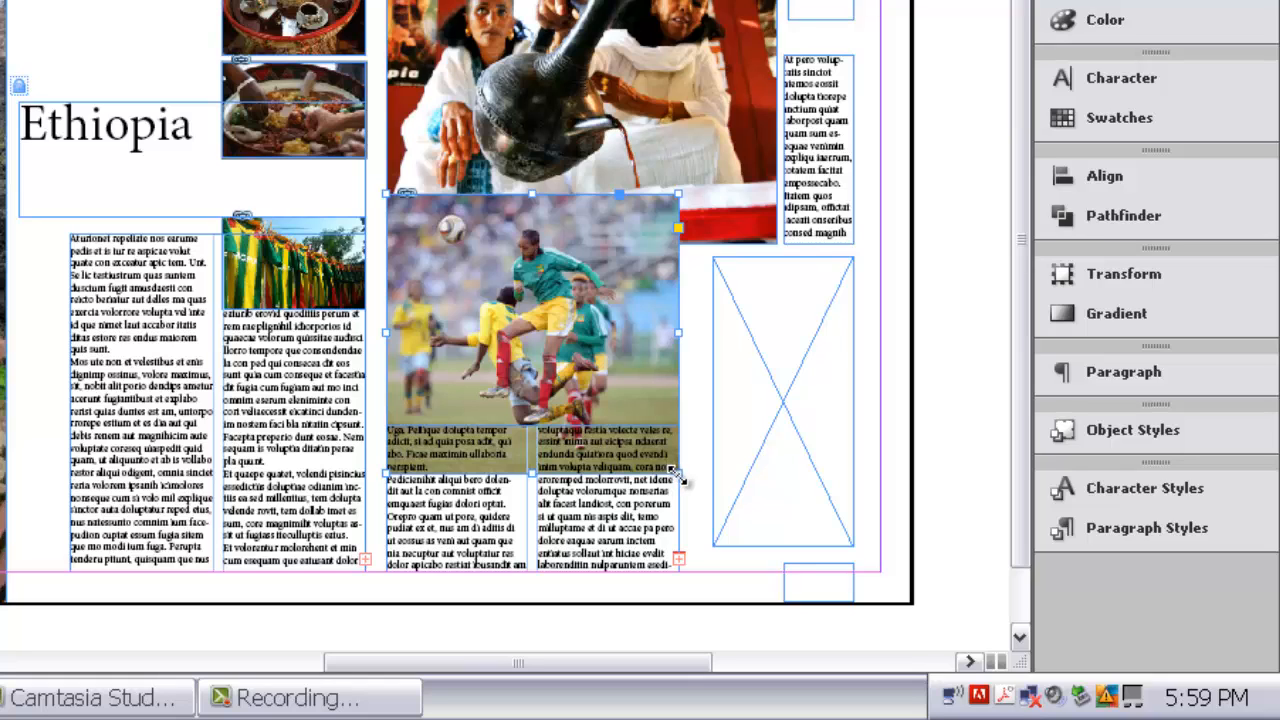
Step: Scale the soccer picture down together with its frame, position it below the large picture, enlarge it slightly to fill the gap, and deselect it
drag(678, 474, 540, 340)
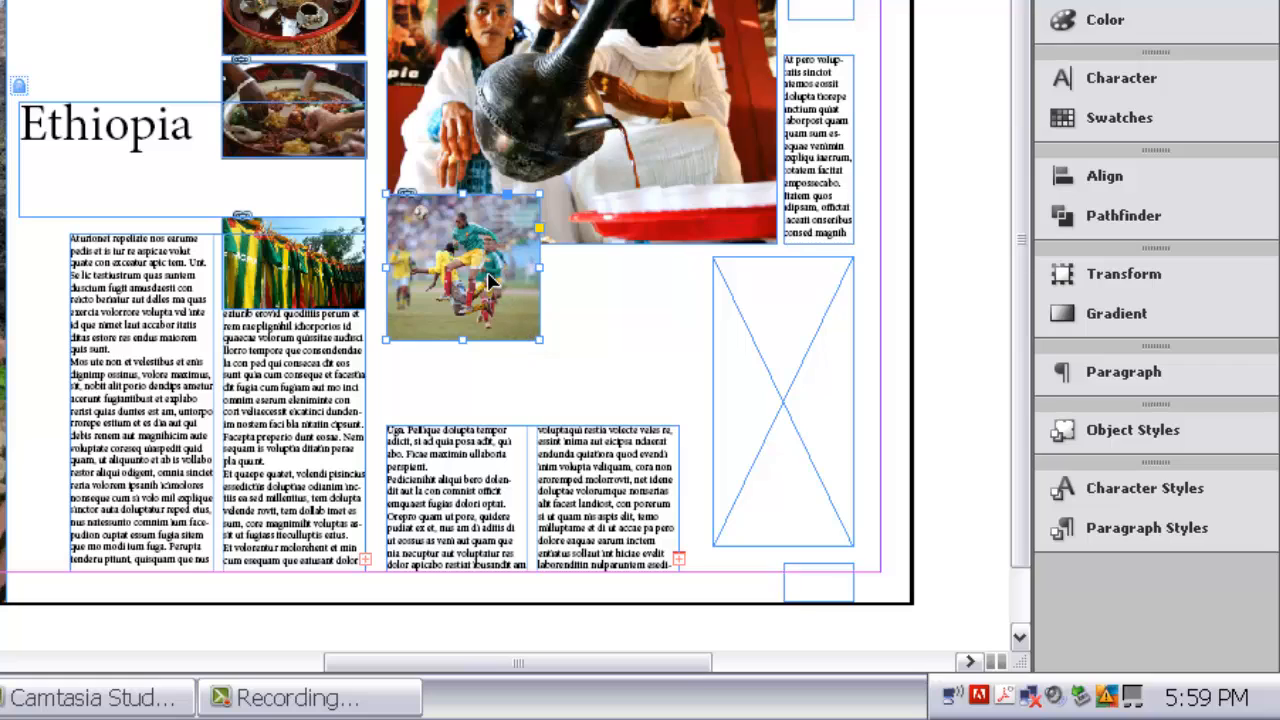
drag(490, 283, 488, 342)
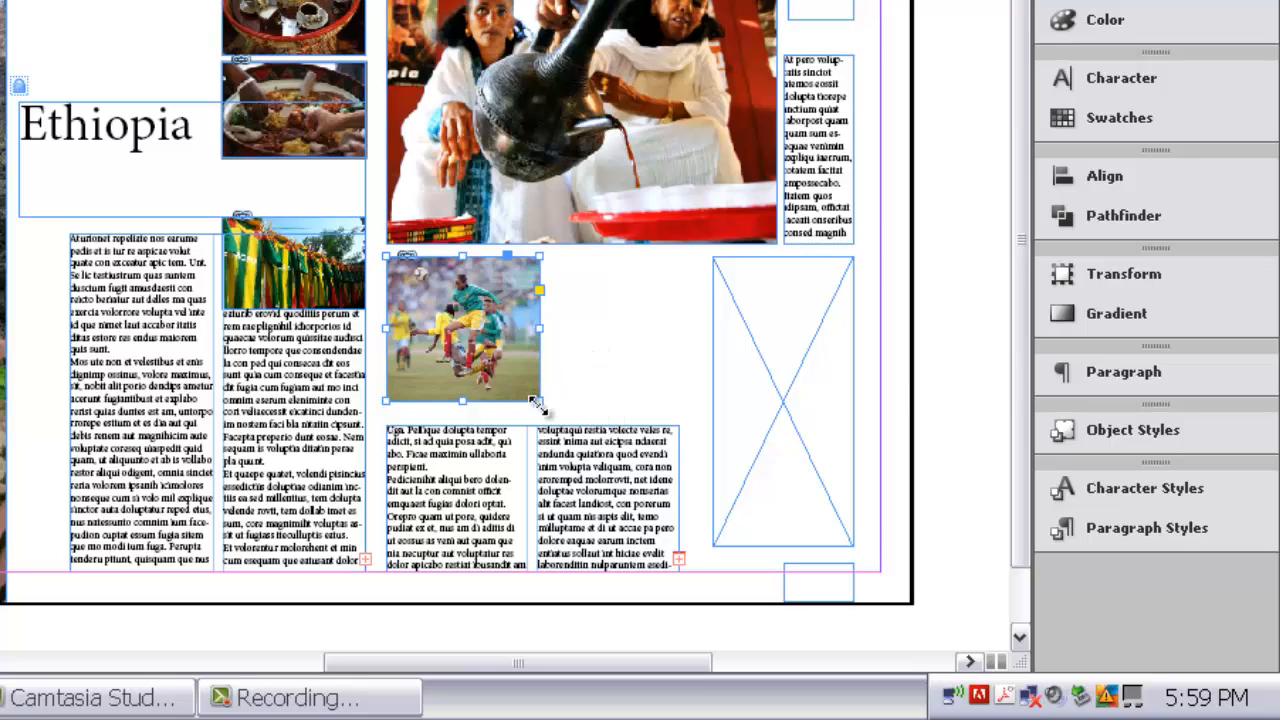
drag(541, 404, 553, 414)
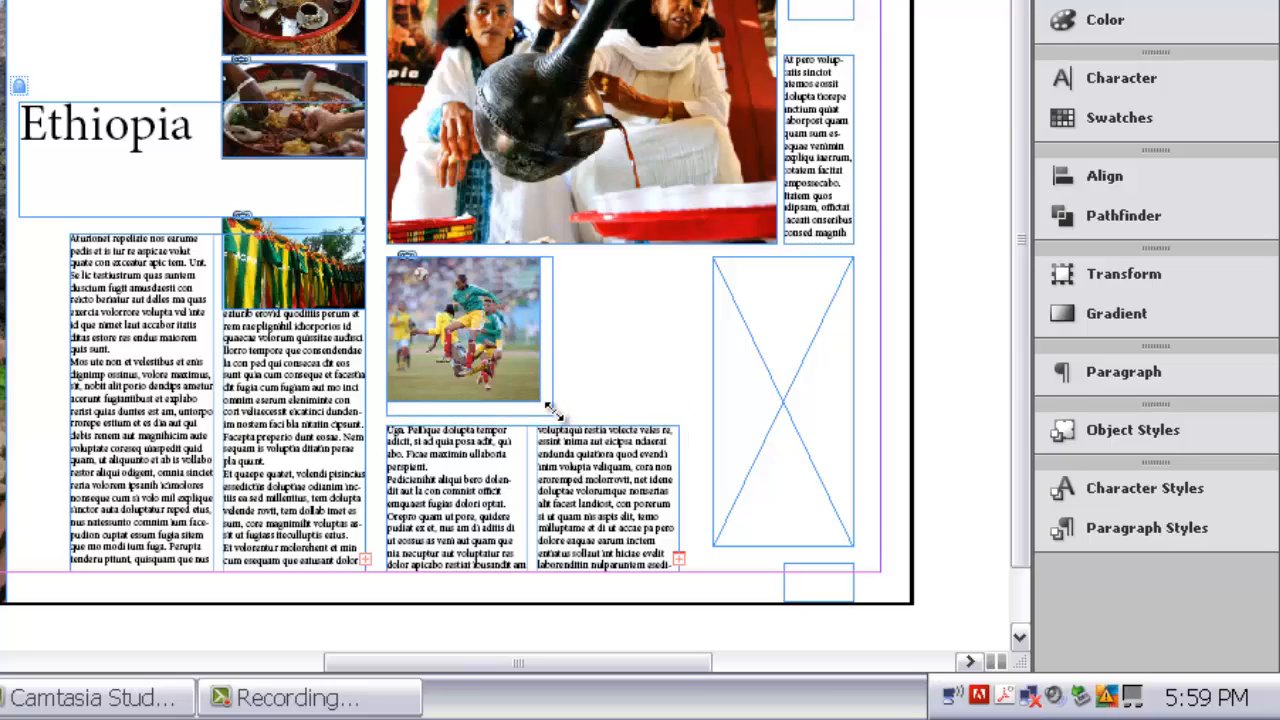
click(637, 352)
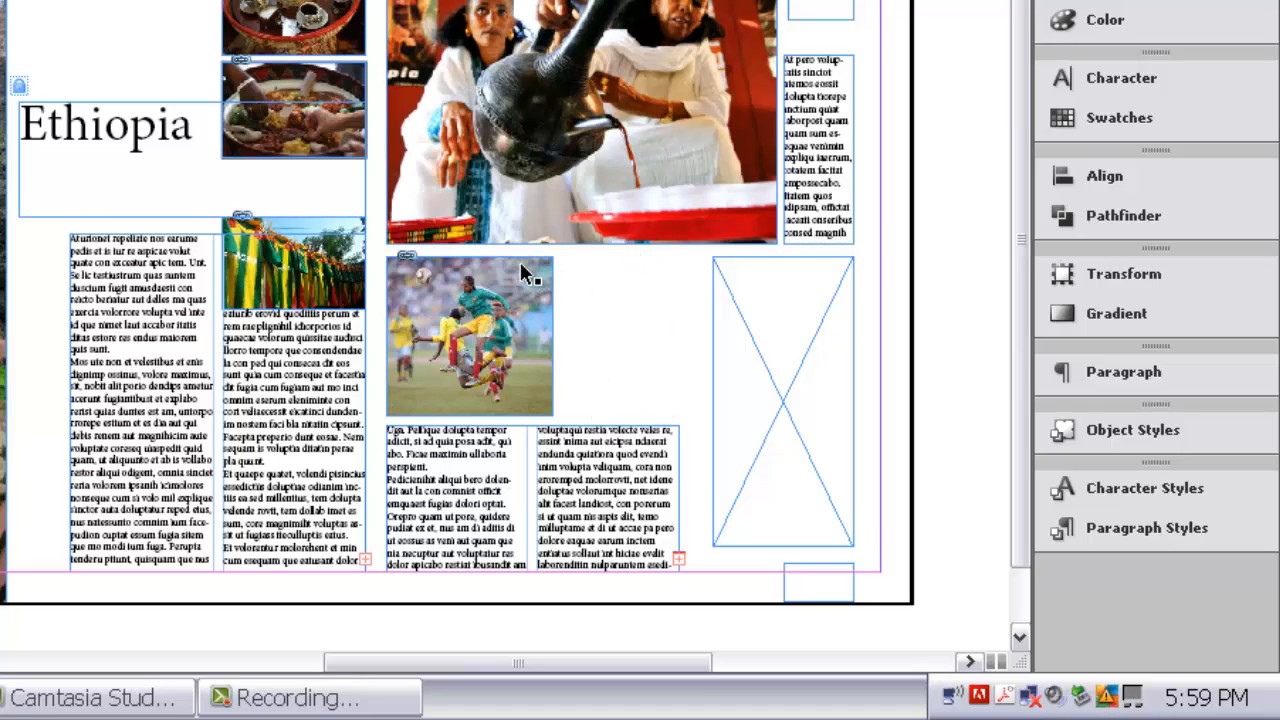
Step: Place the picture "left or right2" into the tall empty frame beside the soccer picture
click(741, 309)
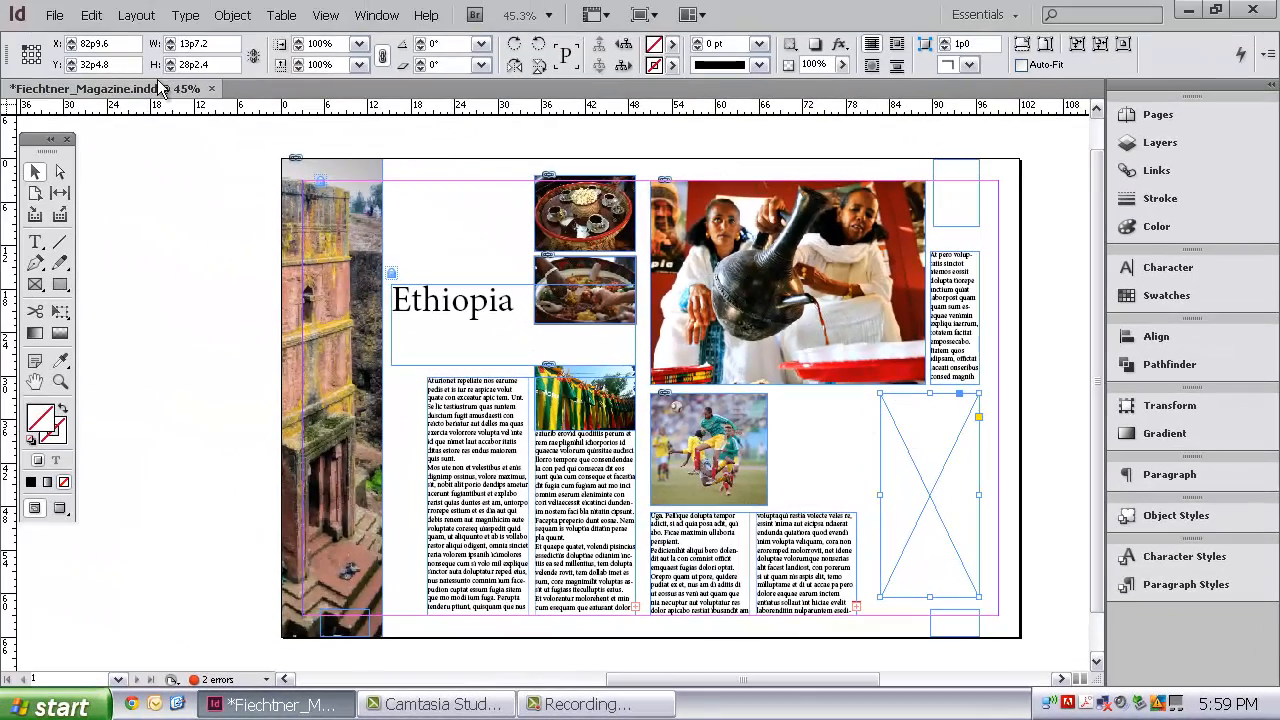
click(53, 15)
click(105, 288)
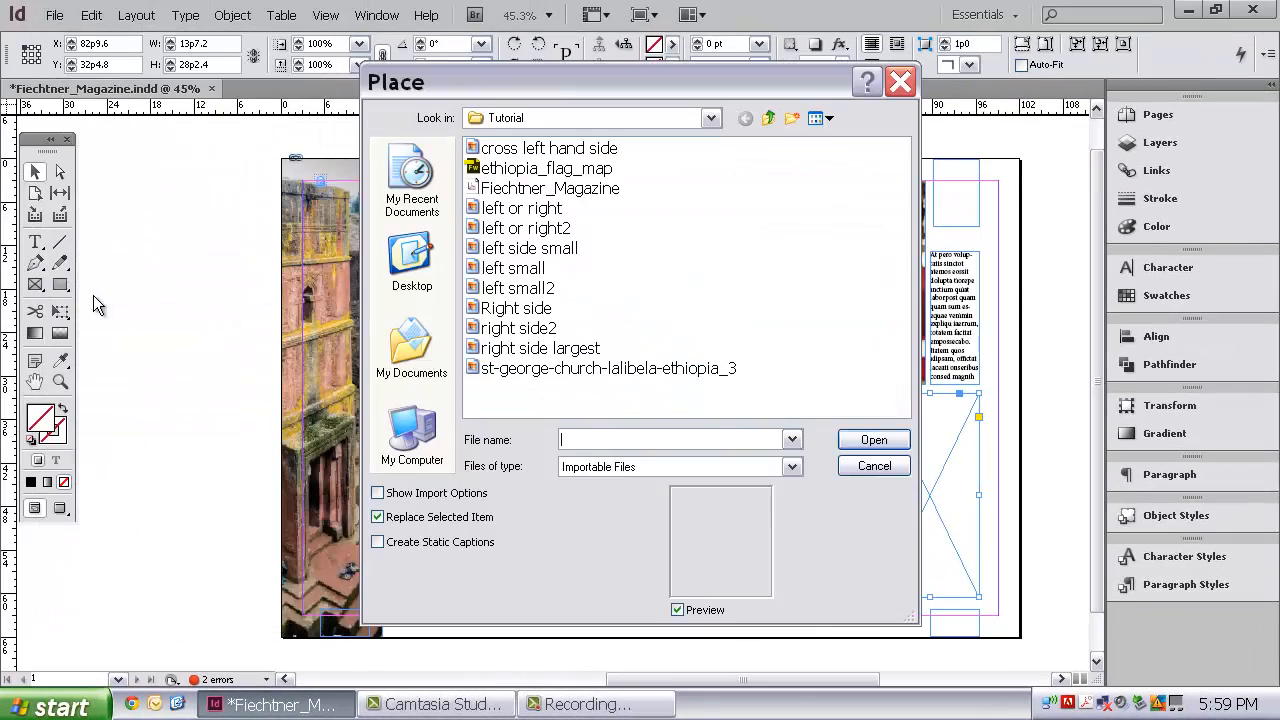
click(822, 118)
click(866, 143)
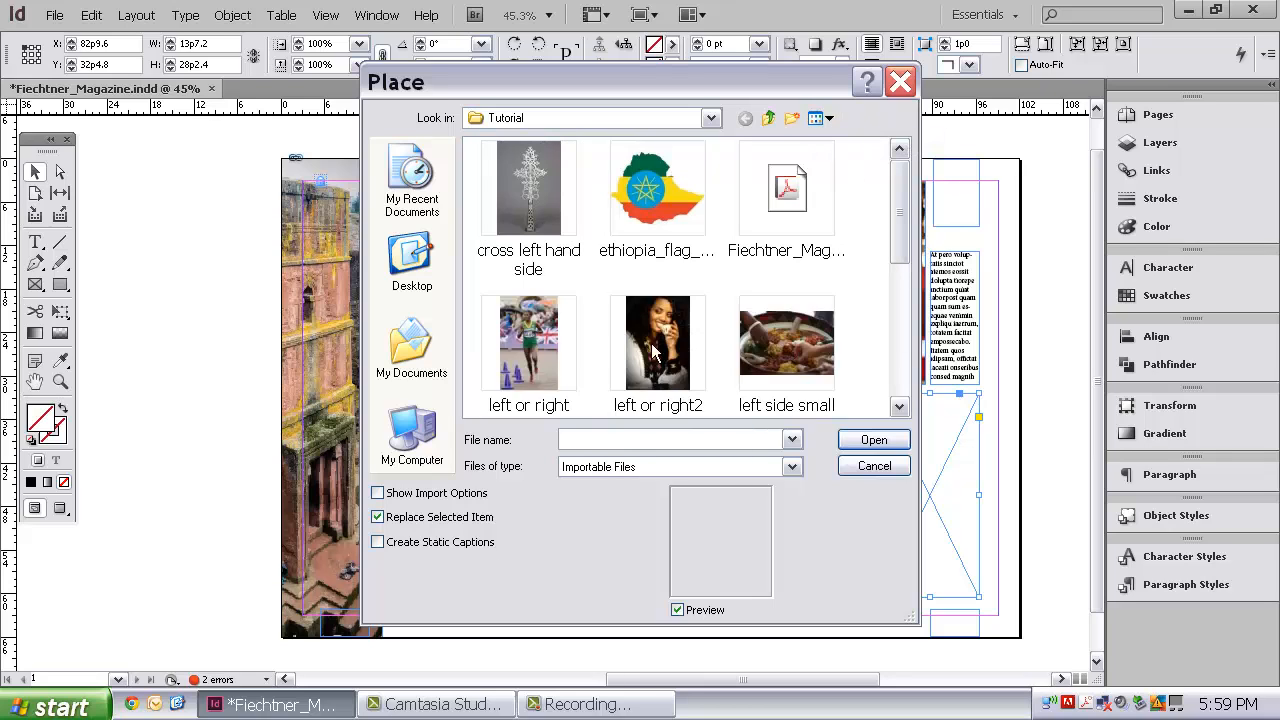
click(658, 350)
click(860, 440)
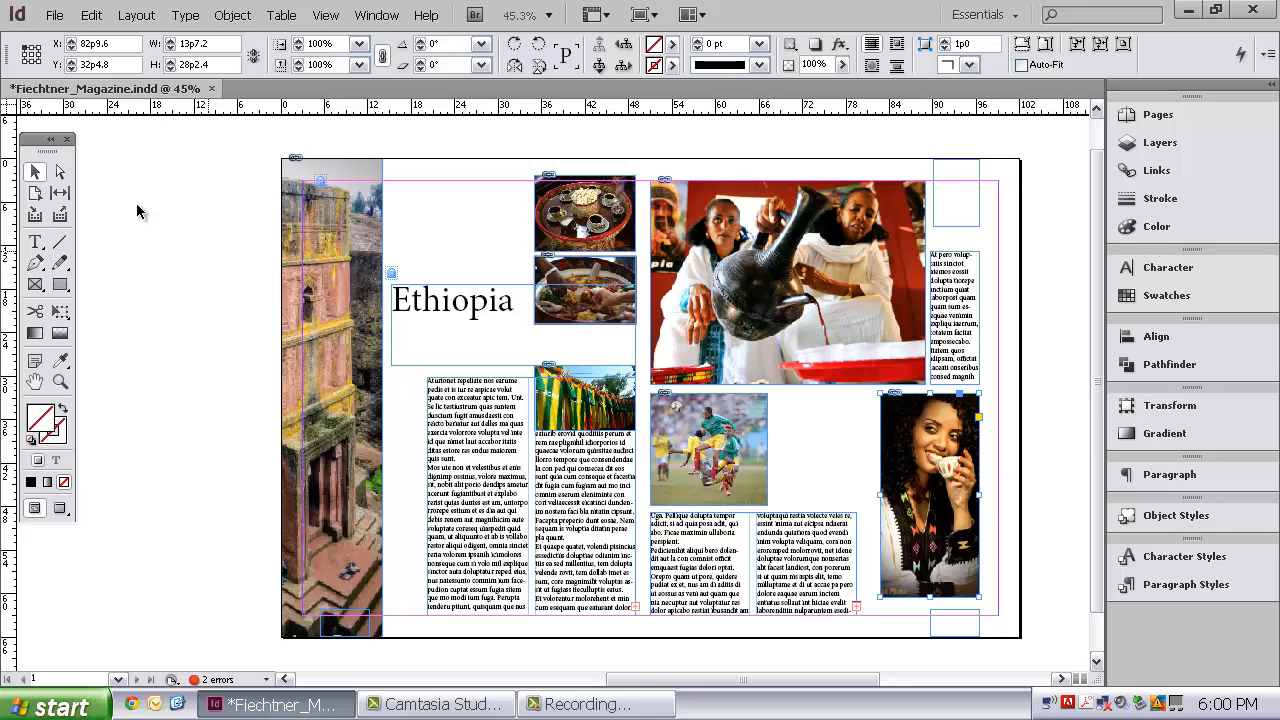
Step: Try repositioning the woman's picture inside its frame with the Direct Selection tool, and return to the Selection tool with nothing selected
click(60, 171)
click(938, 496)
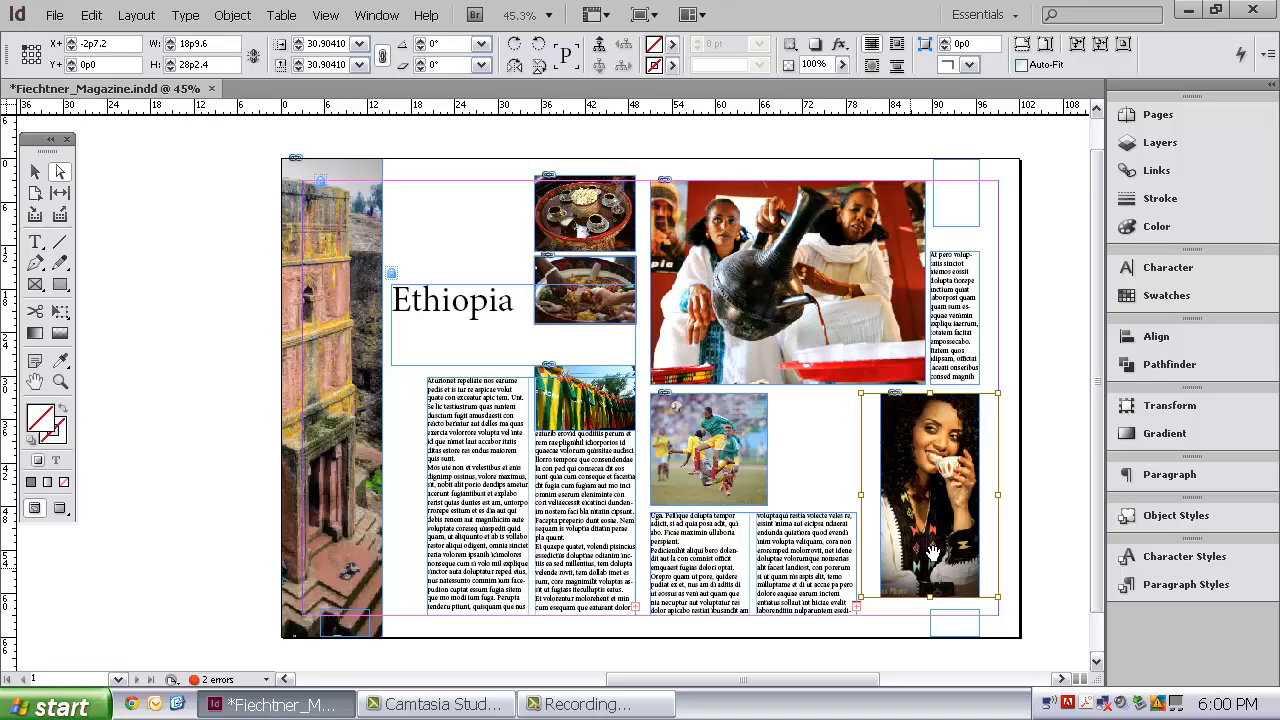
mouse_move(932, 552)
mouse_down()
mouse_move(944, 540)
mouse_move(928, 538)
mouse_up()
click(35, 175)
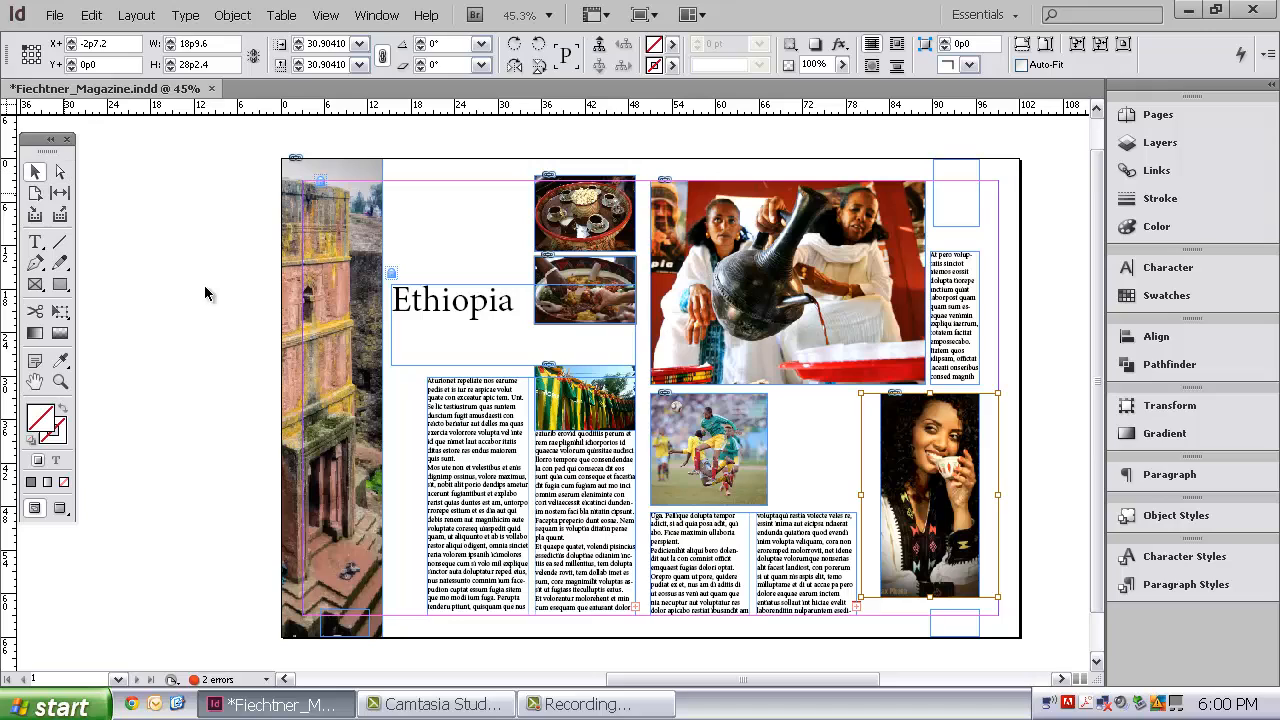
click(204, 287)
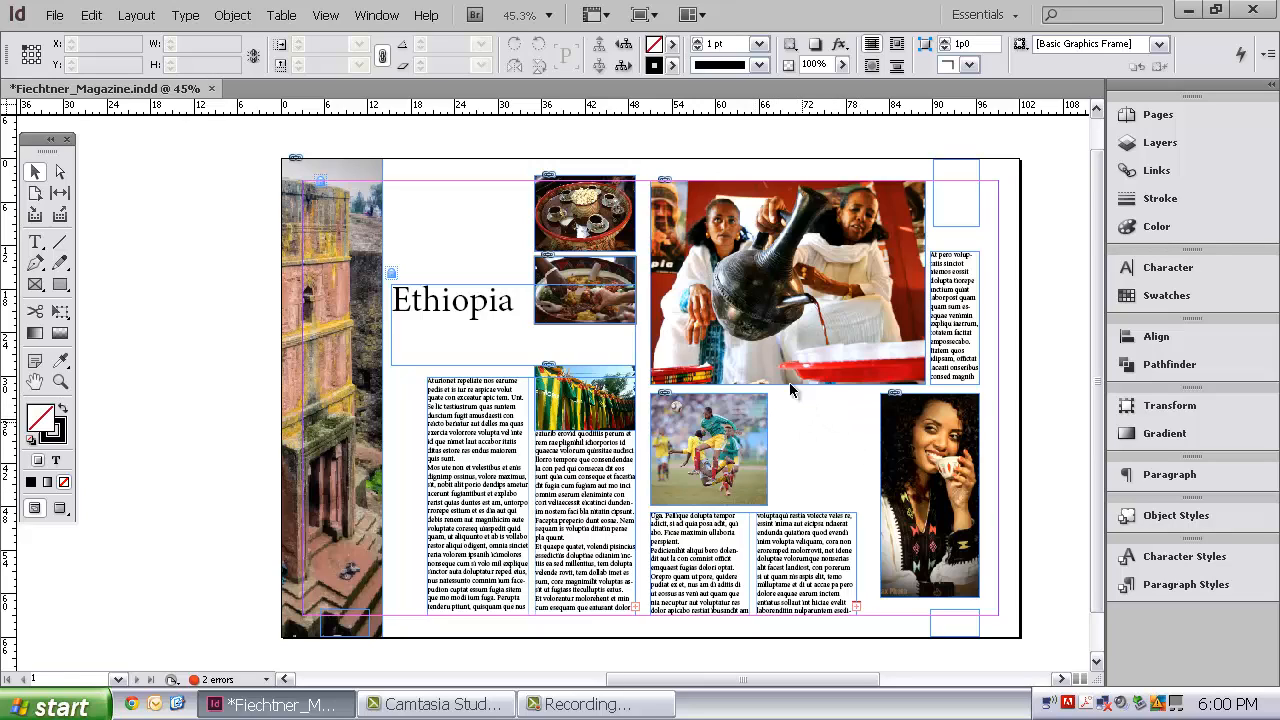
Step: Browse the Tutorial folder as thumbnails and place the runner picture "left or right" on the pasteboard beside the left-hand page
click(59, 14)
click(119, 291)
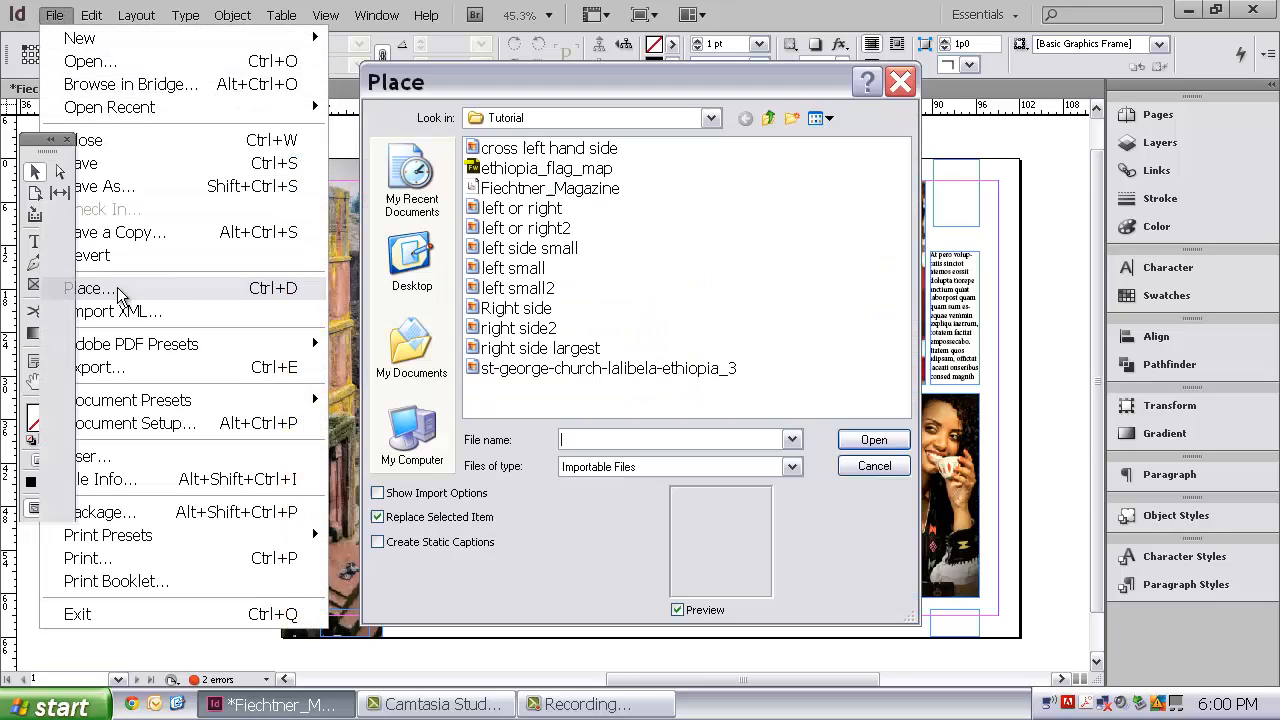
click(822, 119)
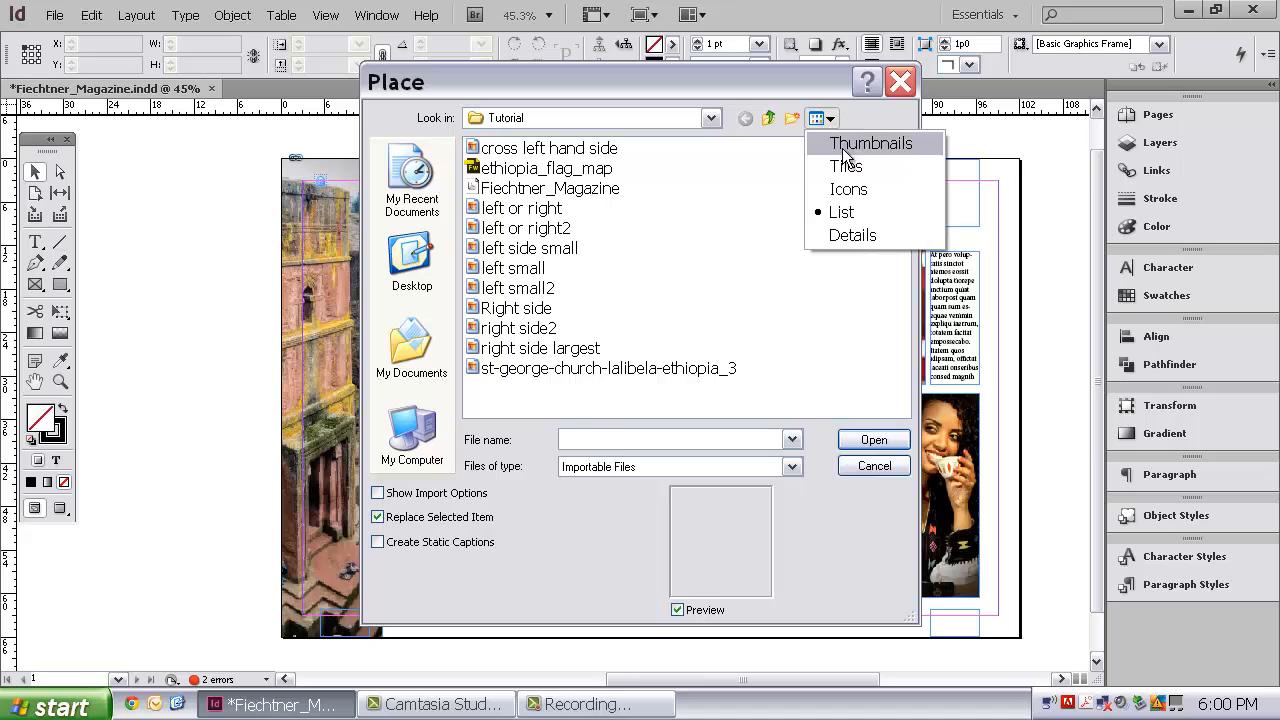
click(843, 150)
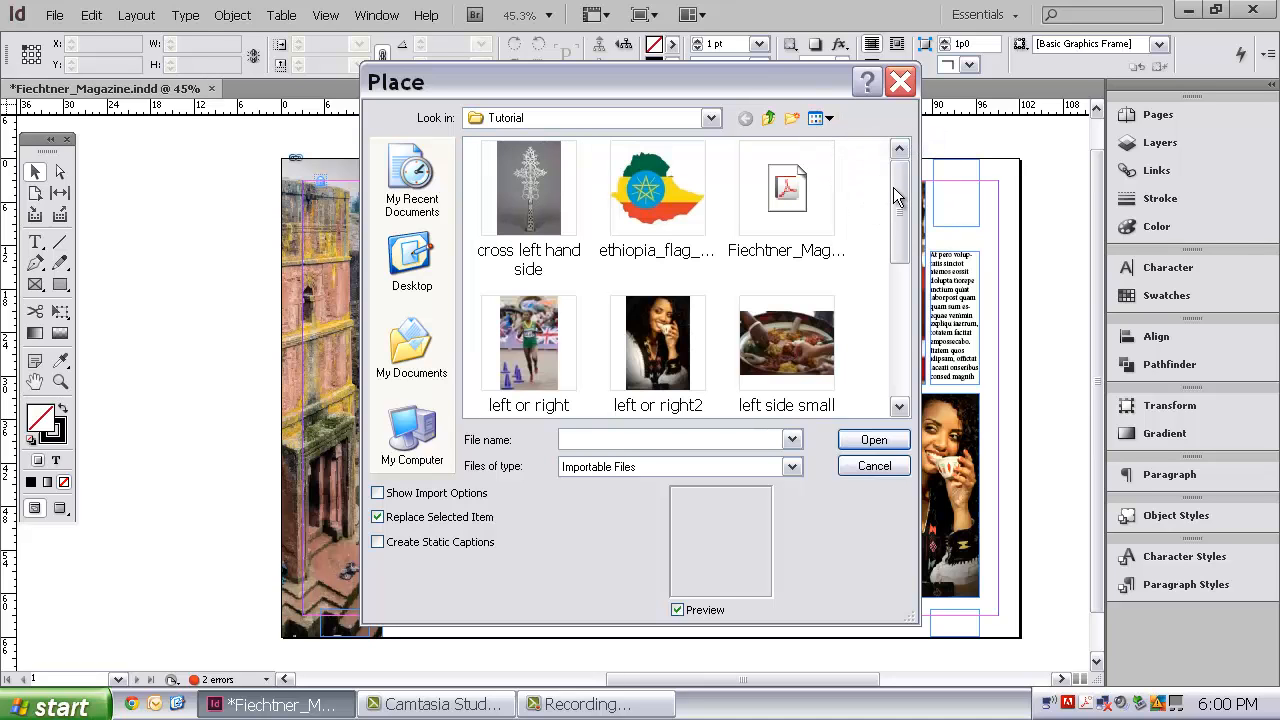
drag(743, 82, 373, 87)
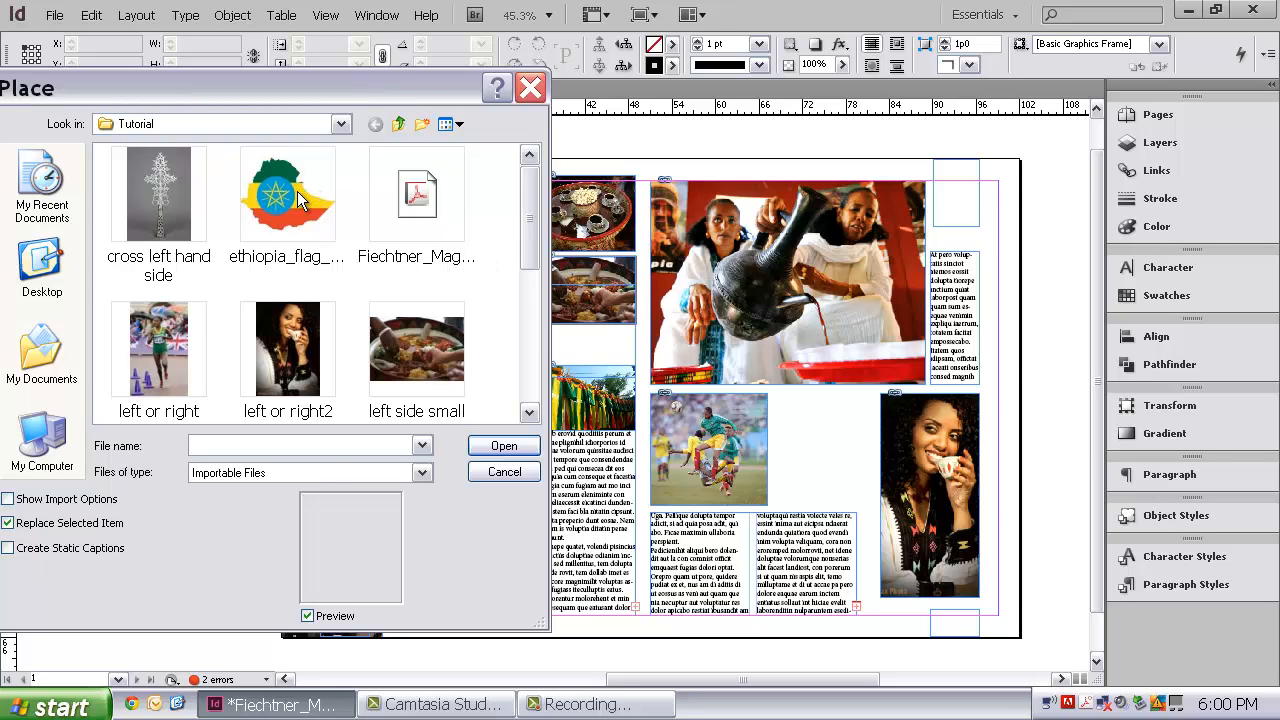
drag(526, 206, 507, 230)
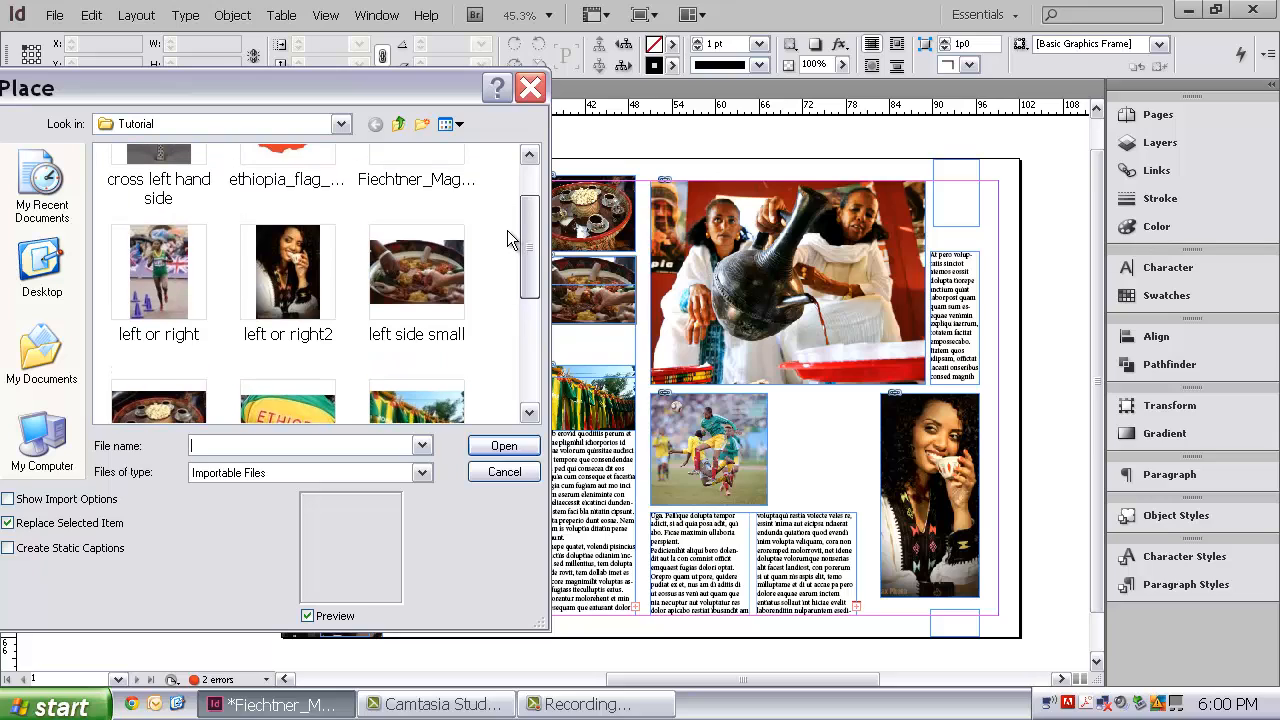
mouse_move(156, 270)
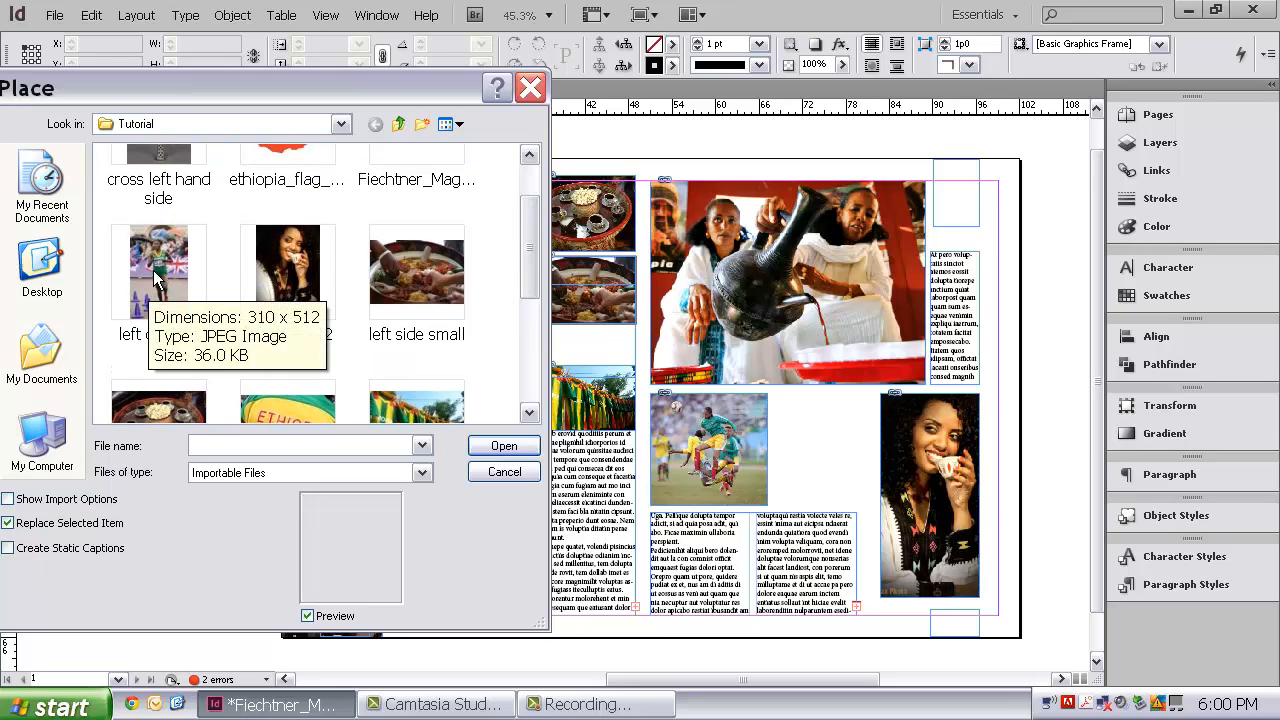
click(156, 270)
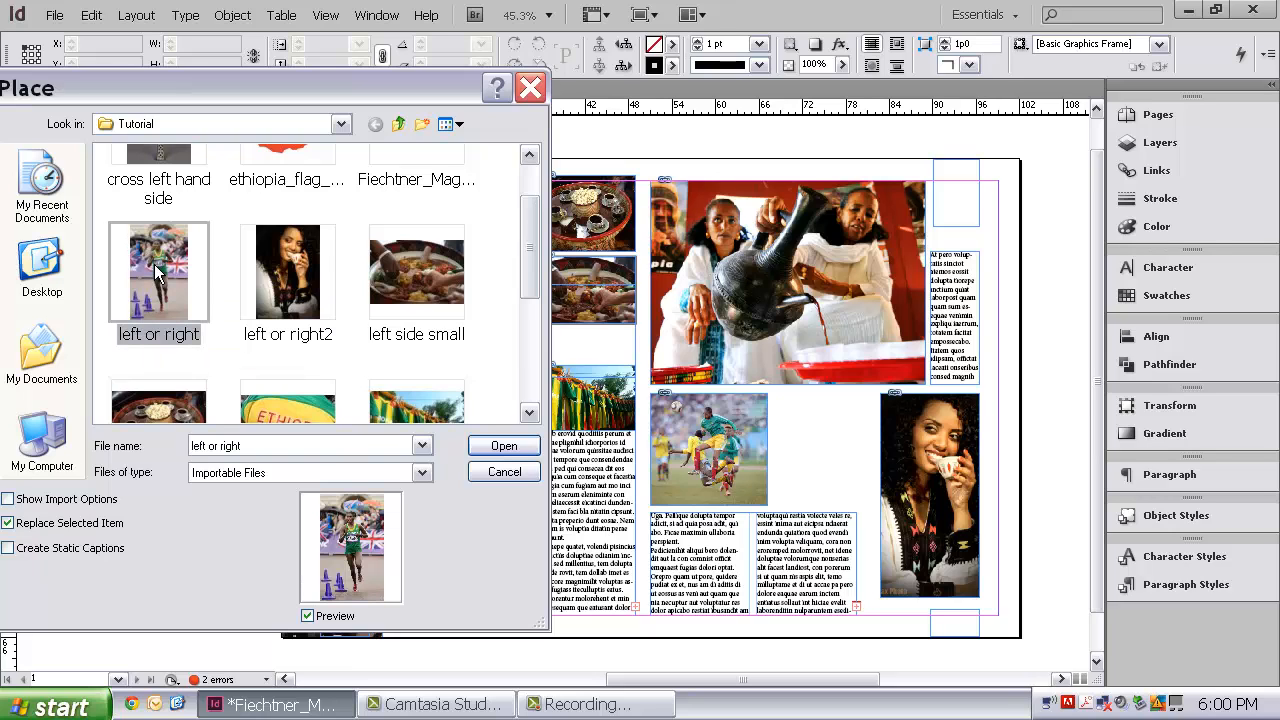
click(505, 449)
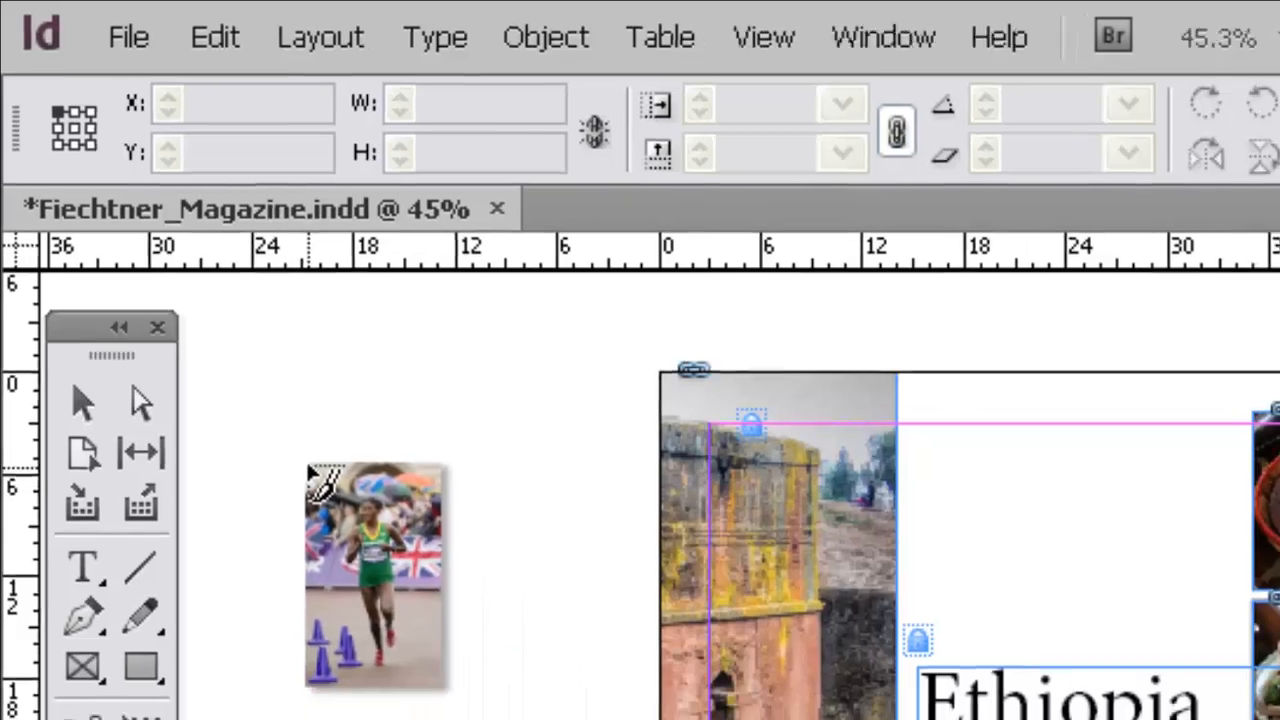
click(315, 477)
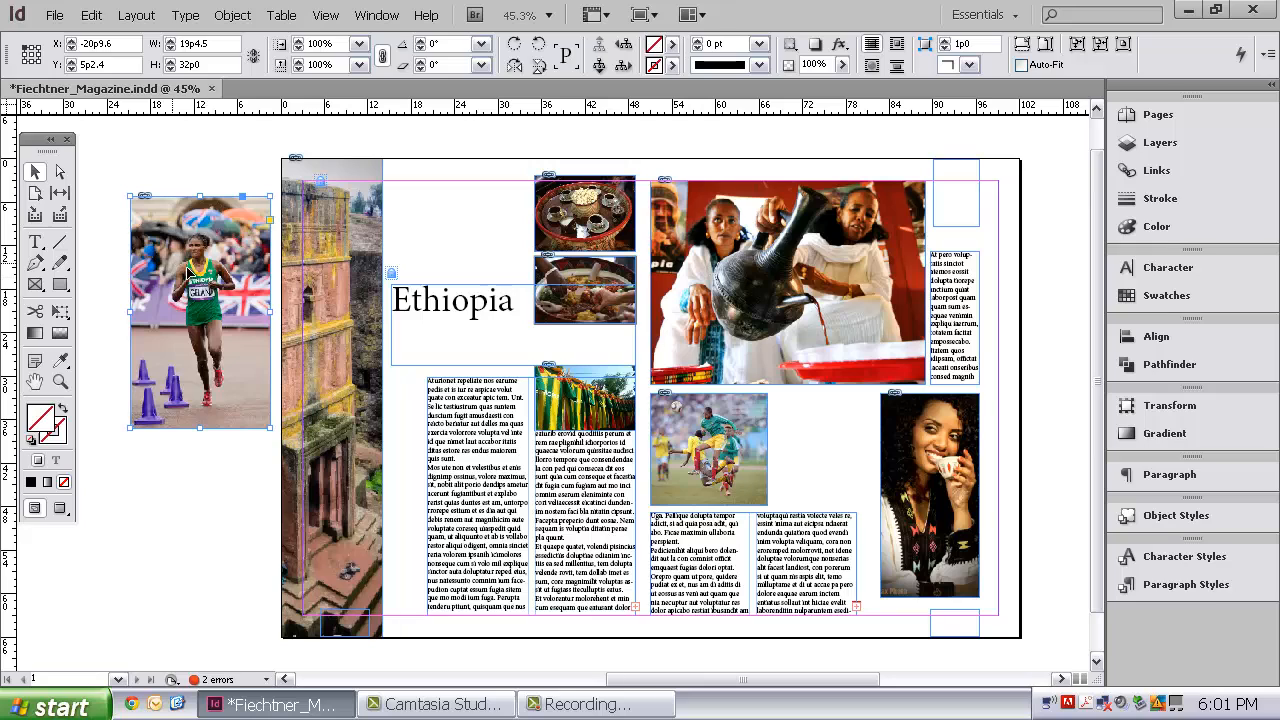
Step: Move the runner picture beside the soccer picture and scale it down with its frame to about 9p8 by 16p0, matching the soccer picture's height
drag(206, 280, 818, 347)
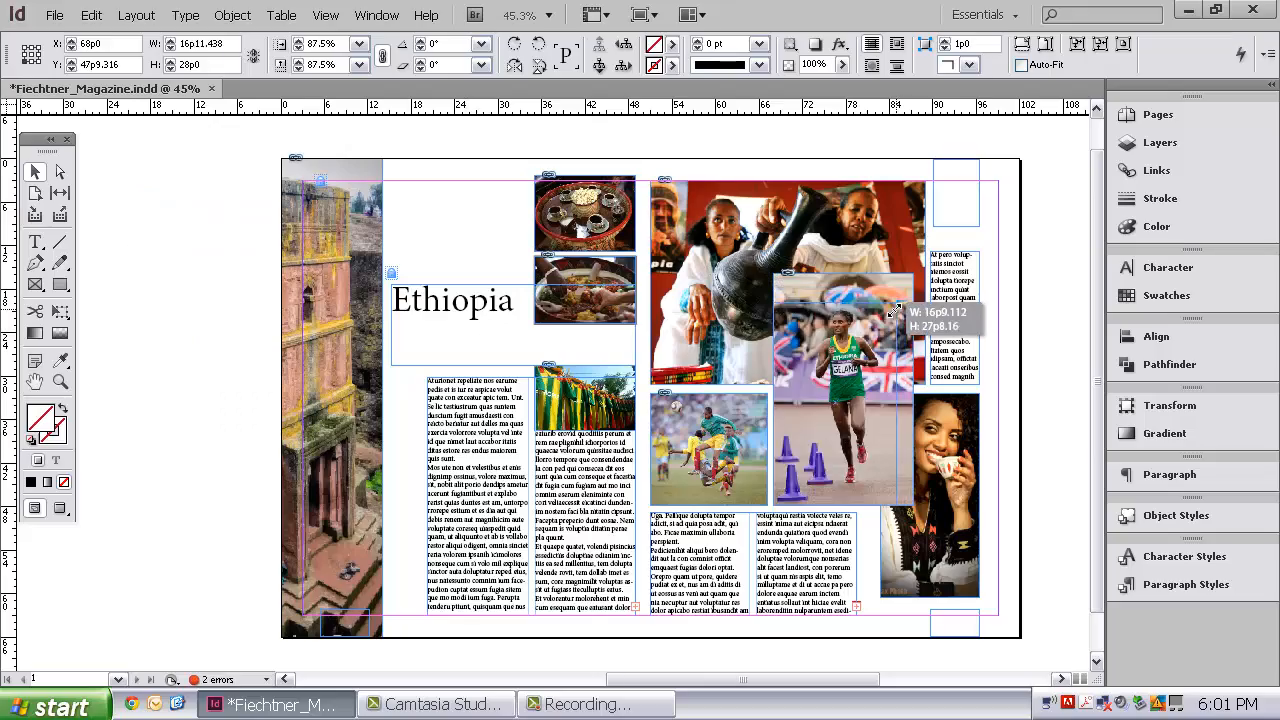
drag(957, 286, 858, 385)
drag(1058, 395, 1024, 413)
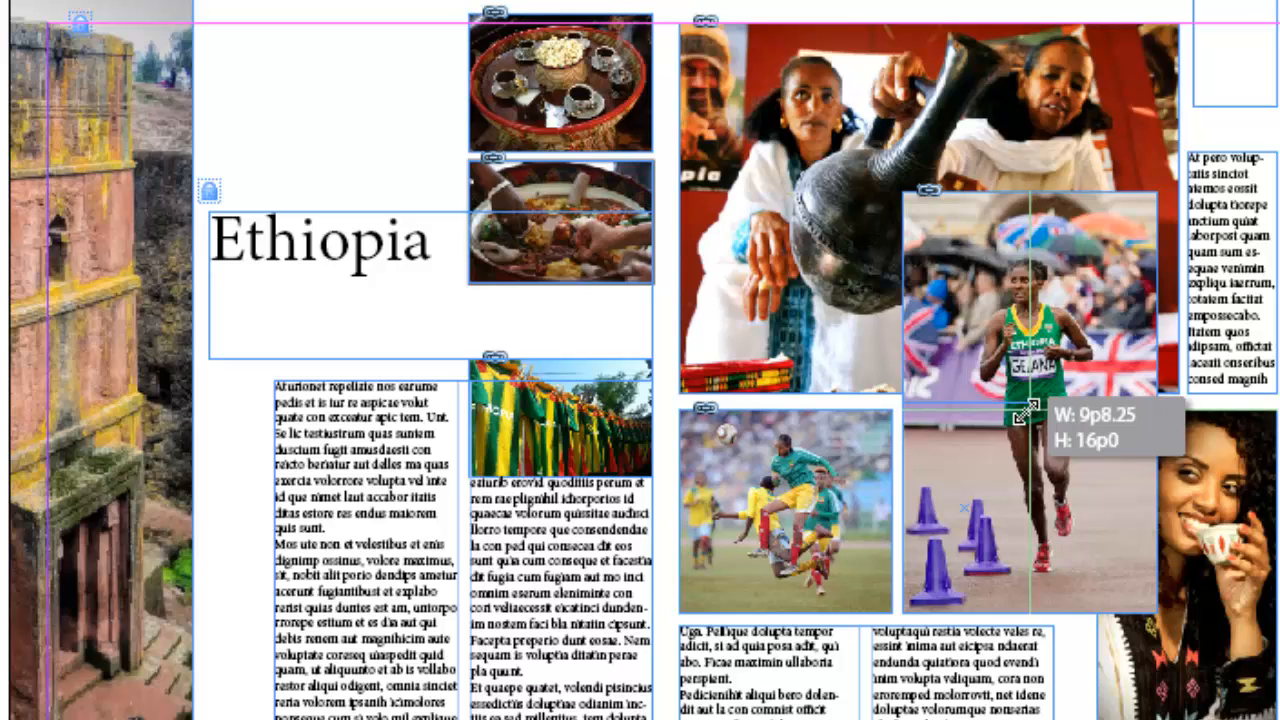
drag(1022, 412, 1026, 408)
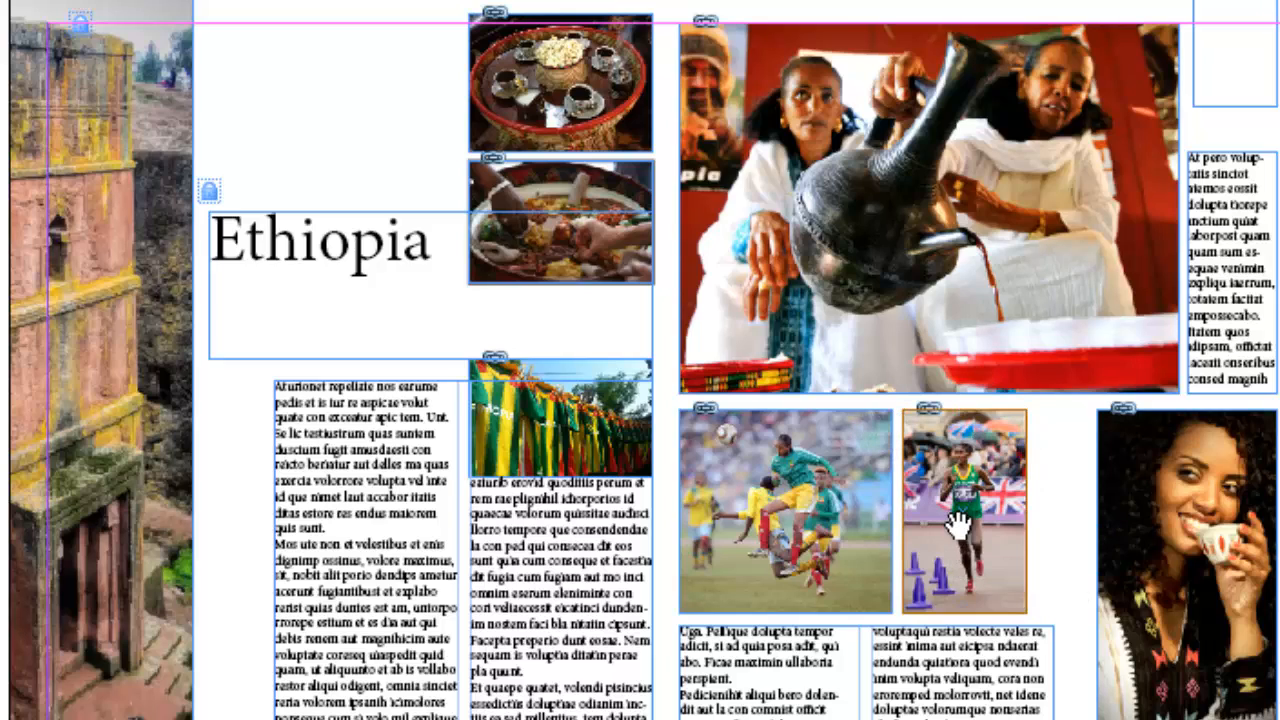
Step: Try enlarging the runner image inside its frame without changing the frame, and undo the enlargement
click(1069, 531)
click(988, 528)
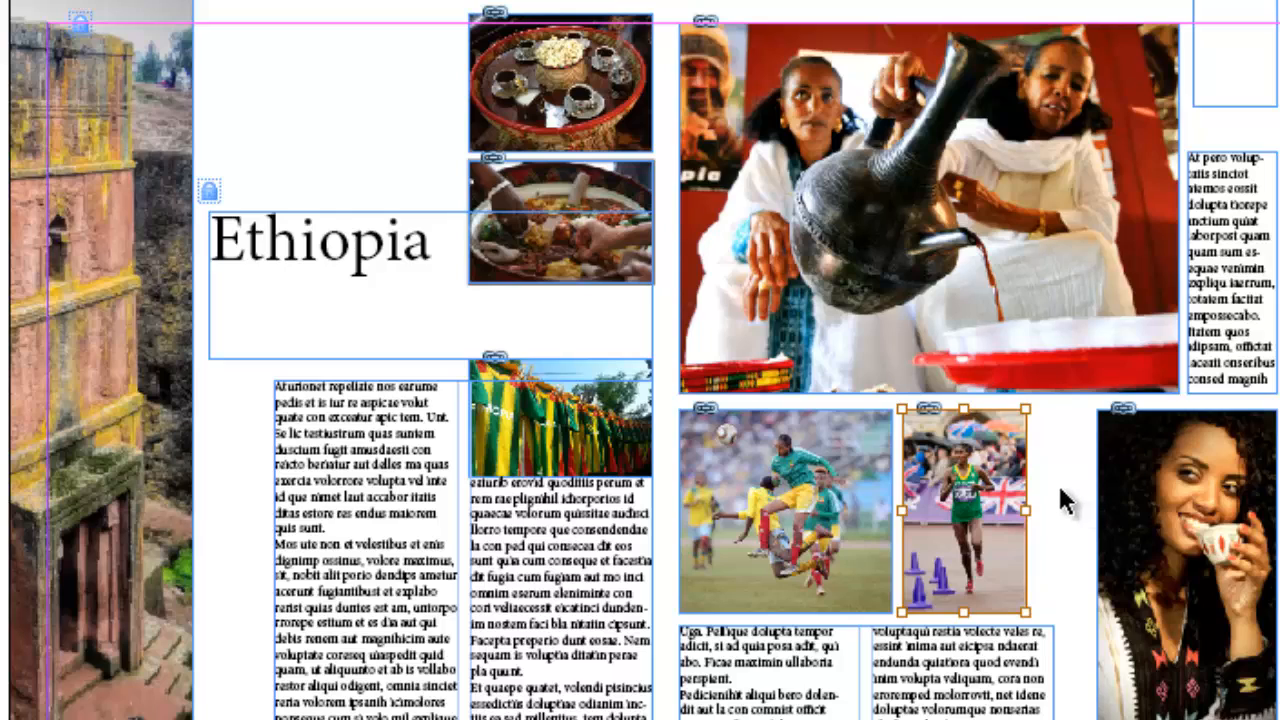
key(Escape)
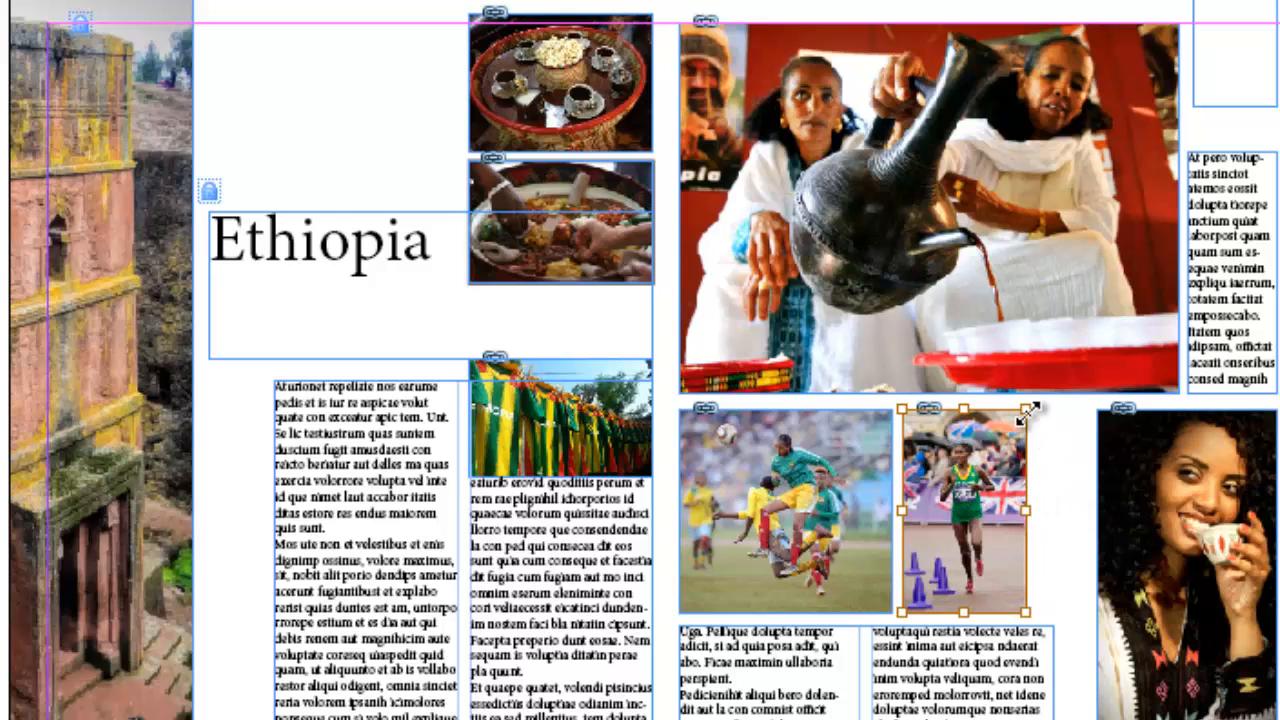
drag(1025, 409, 1046, 357)
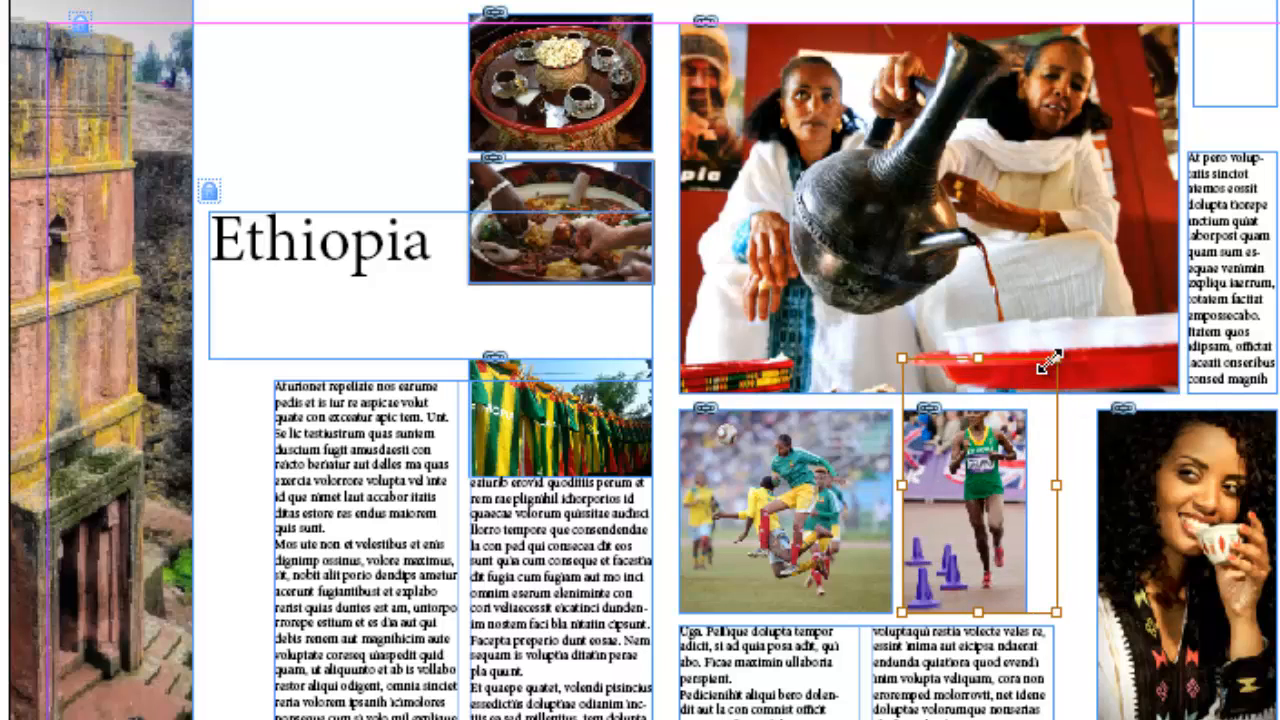
key(ctrl+z)
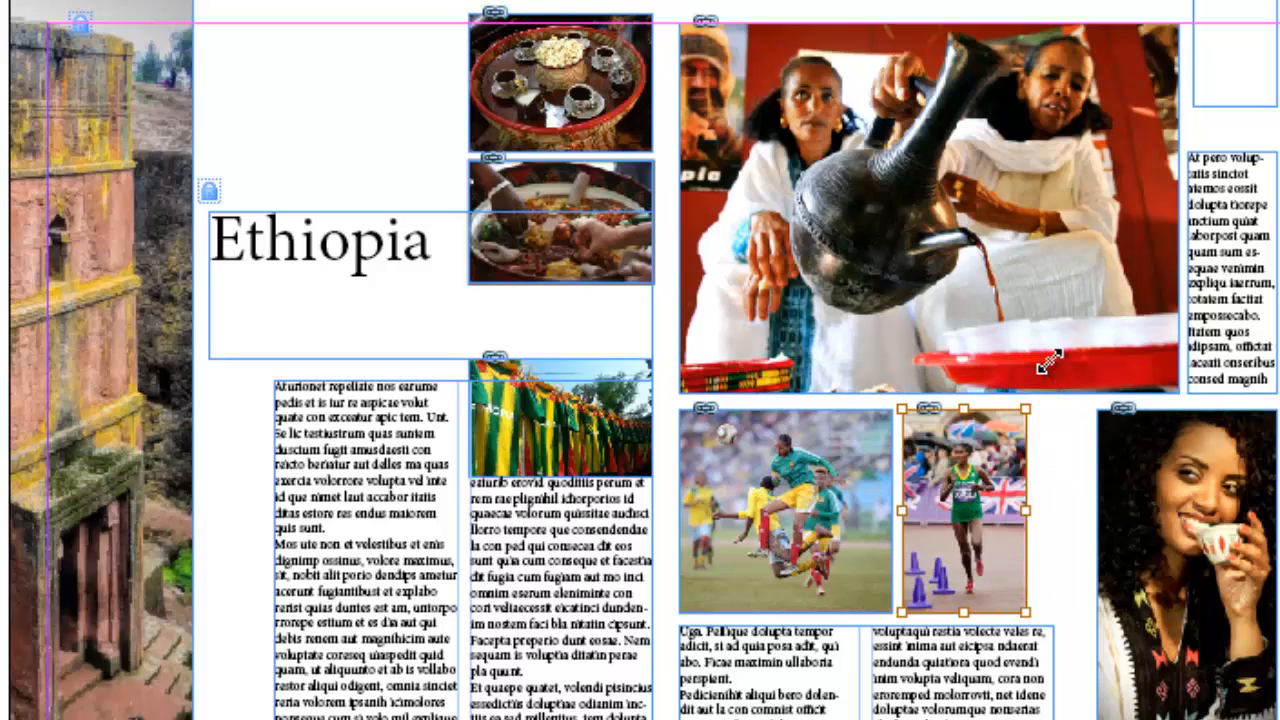
Step: Move the runner picture with its frame sideways into the middle of the gap between the soccer and woman's pictures, and deselect it
click(1028, 458)
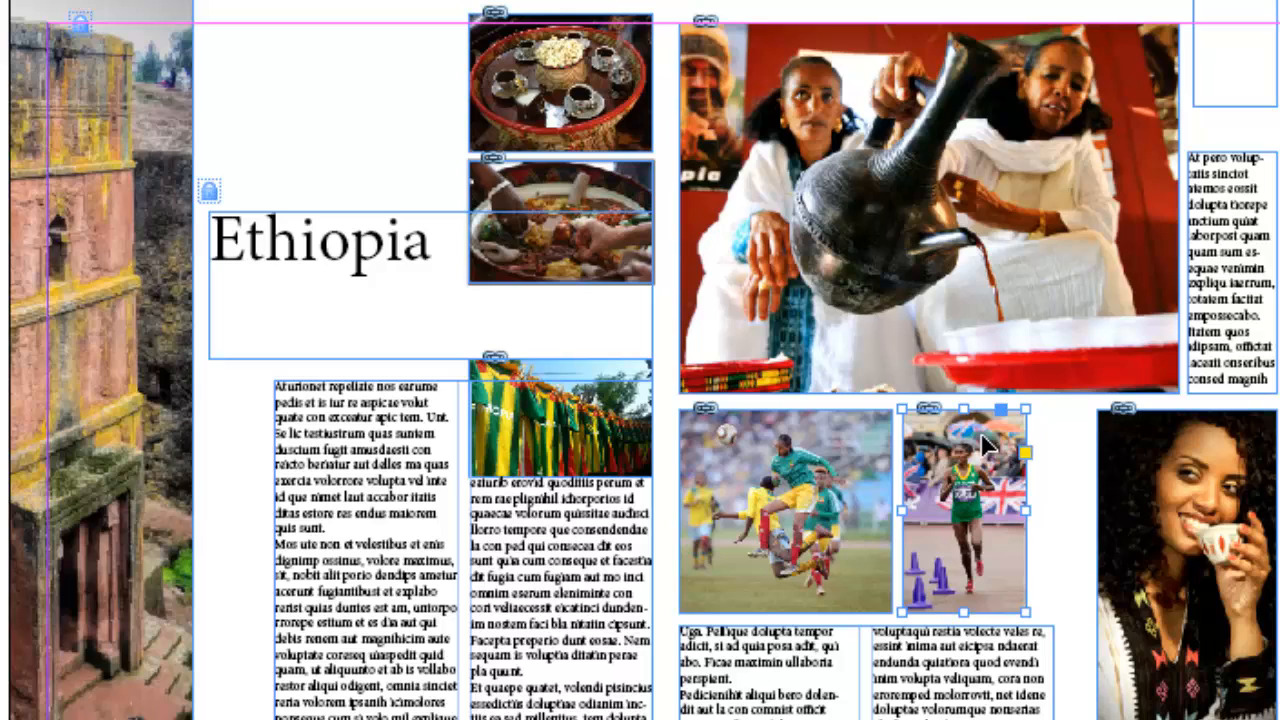
drag(993, 470, 1048, 491)
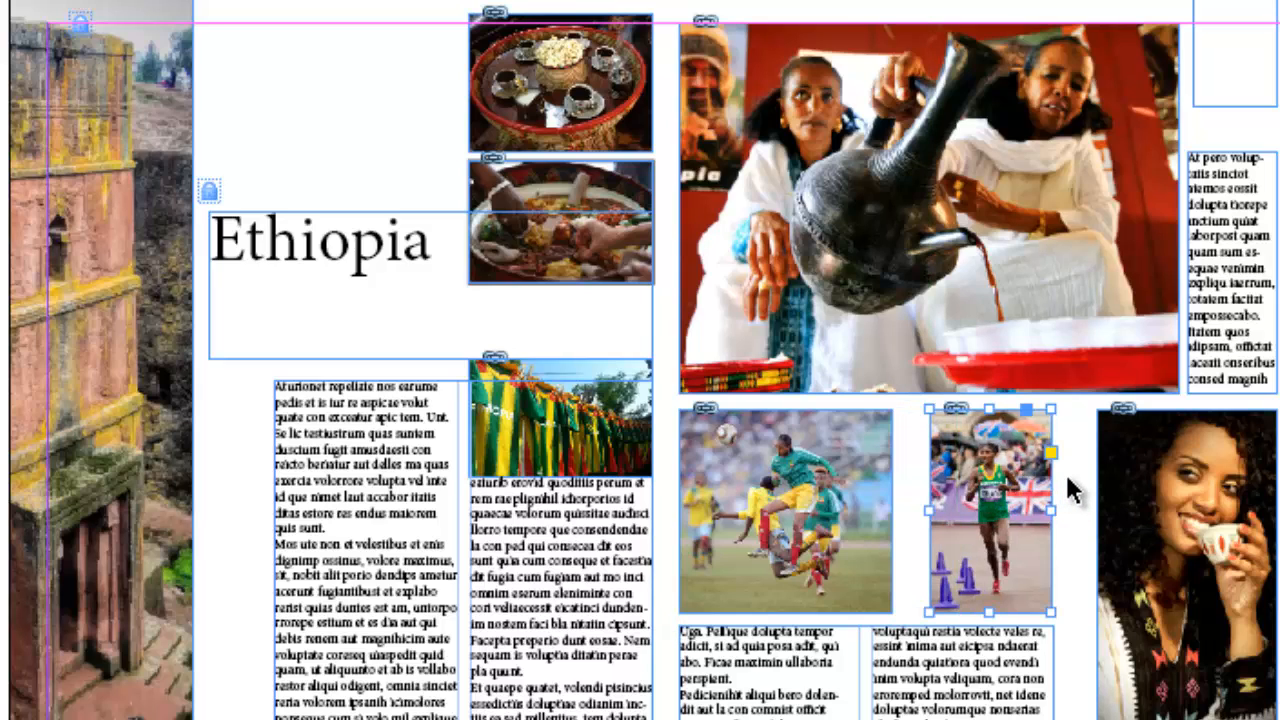
click(1068, 480)
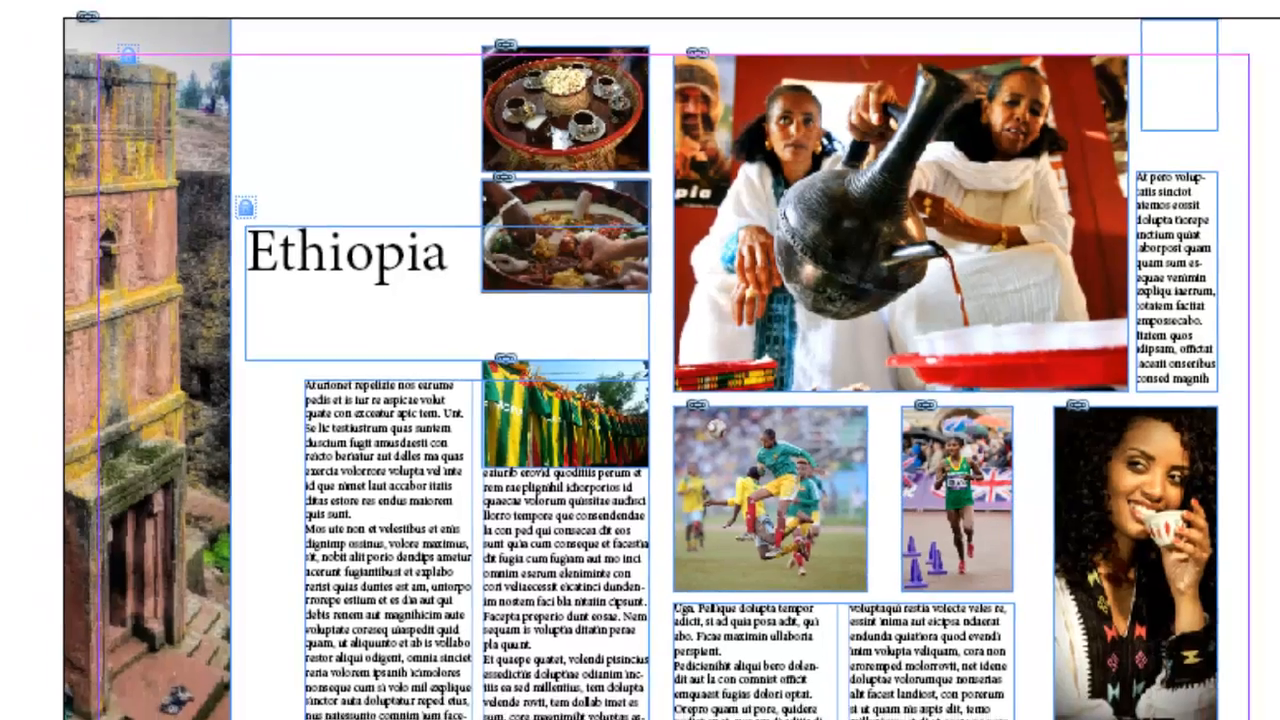